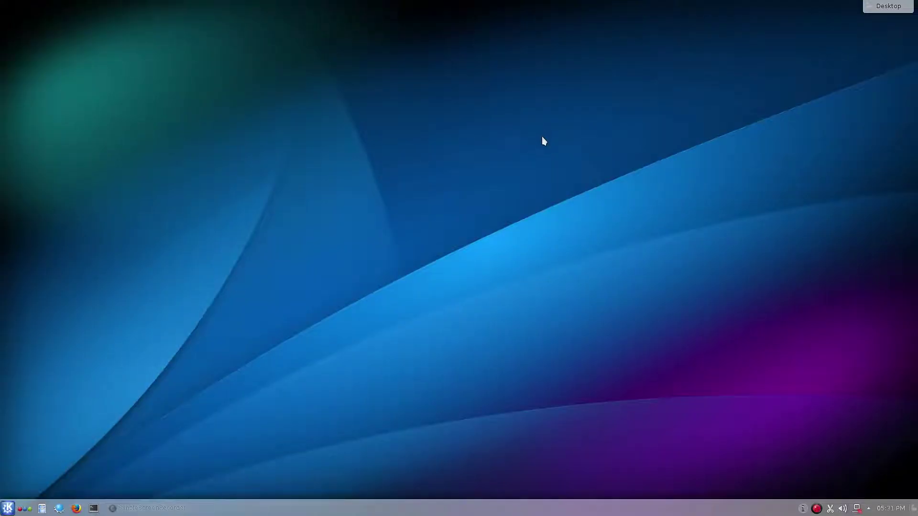
# Step: Peek at the application menu and network panel, then open Konsole and centre its window
pyautogui.click(8, 507)
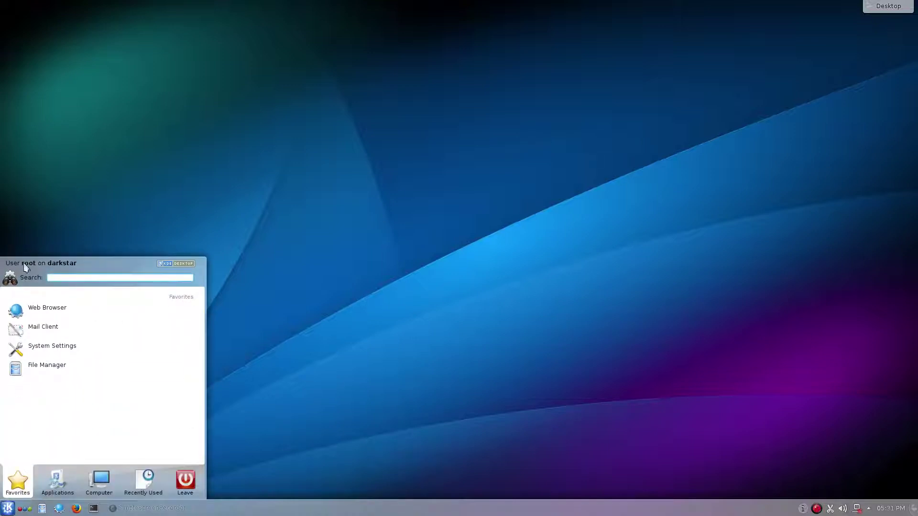
pyautogui.click(375, 192)
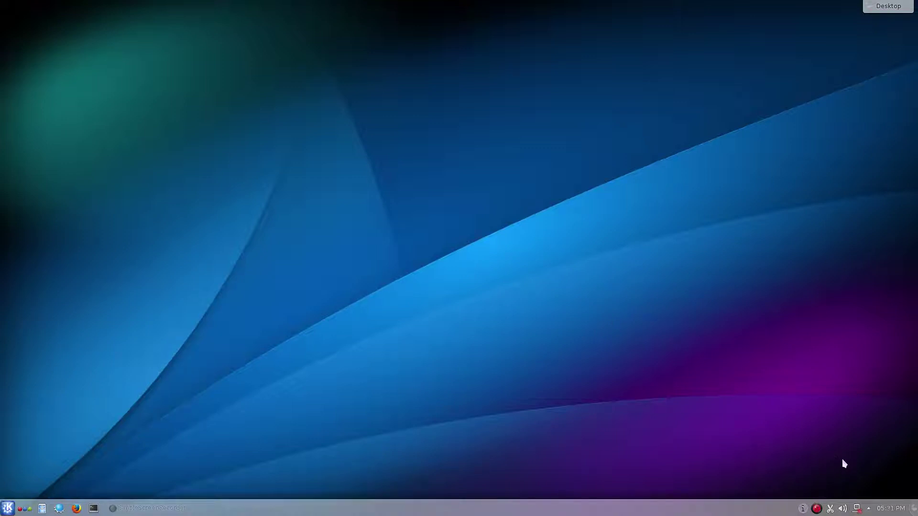
pyautogui.click(857, 509)
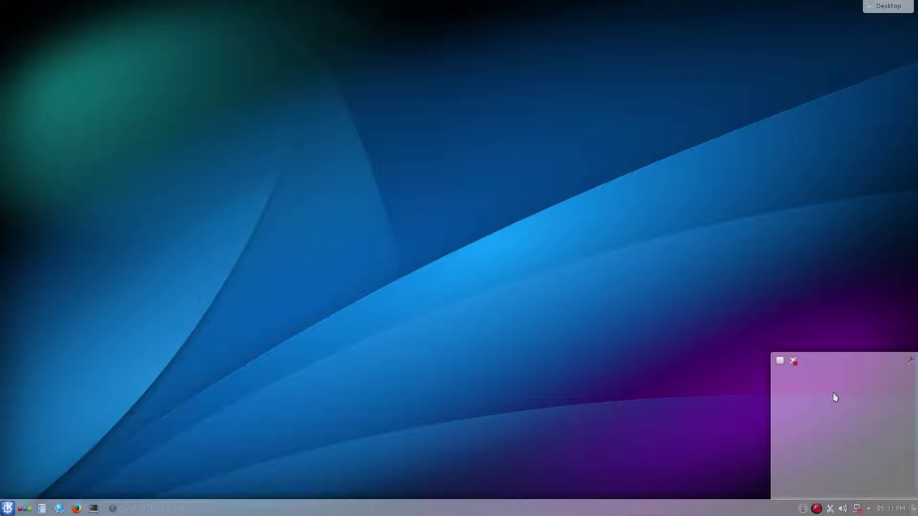
pyautogui.click(858, 511)
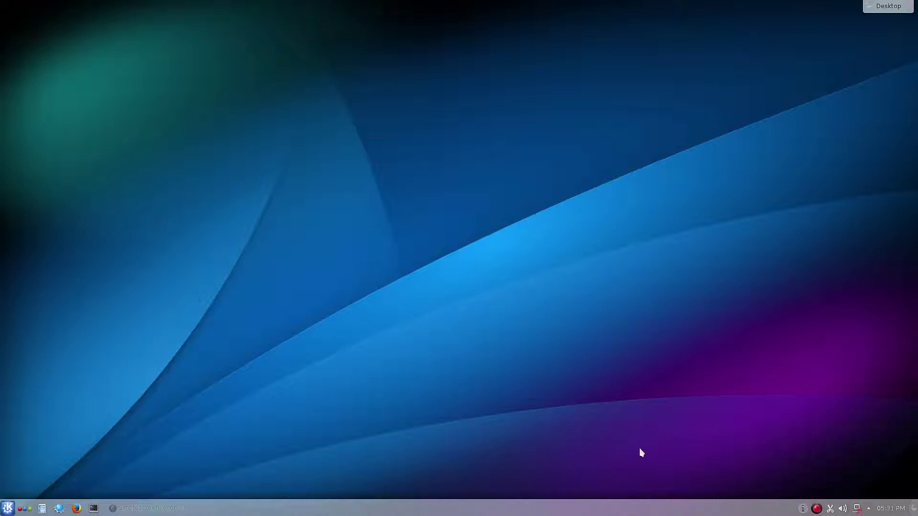
pyautogui.click(94, 508)
pyautogui.moveTo(250, 9); pyautogui.dragTo(401, 126)
# Step: Run chmod +x /etc/rc.d/rc.networkmanager to make the NetworkManager startup script executable
pyautogui.write('ch')
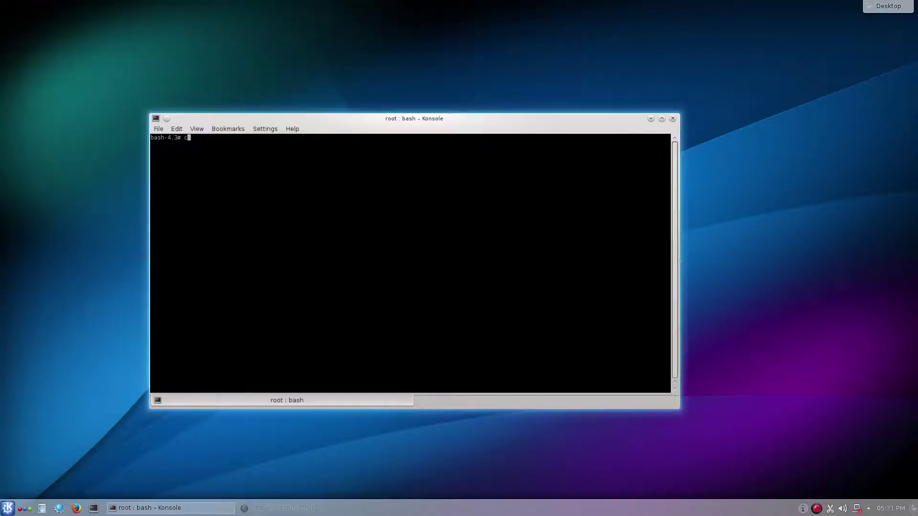
pyautogui.write('mod +x /etc/rc.d/rc.networkmanager')
pyautogui.moveTo(310, 146); pyautogui.dragTo(184, 139)
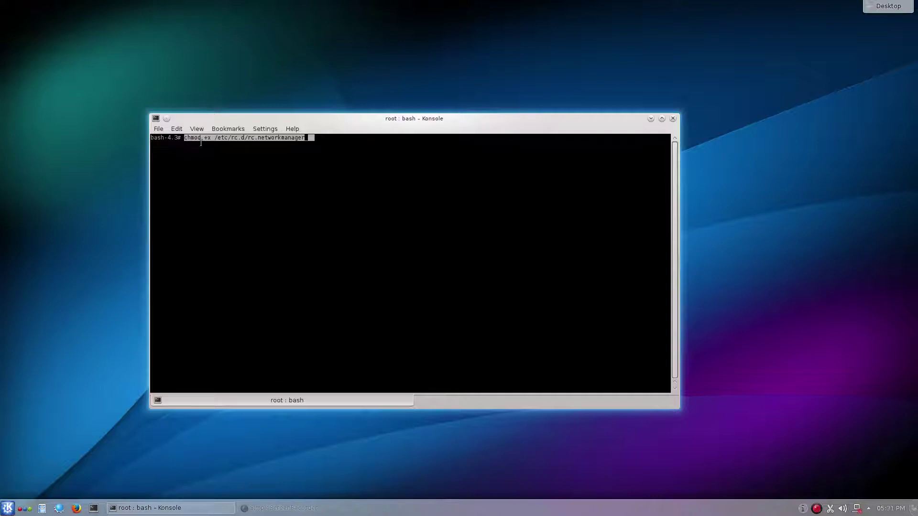
pyautogui.click(355, 142)
pyautogui.press('Return')
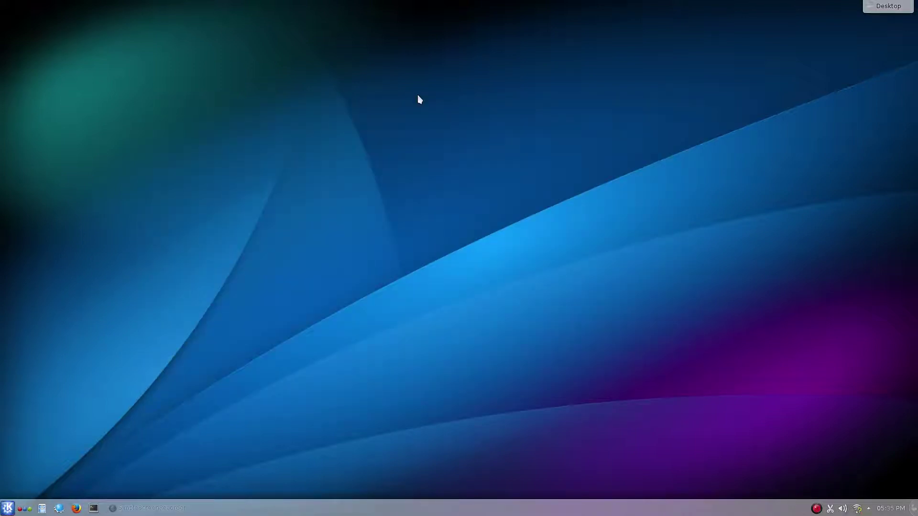
# Step: Pick the Netgear48 wireless network from the tray, then pause and hide the screen recorder
pyautogui.click(858, 510)
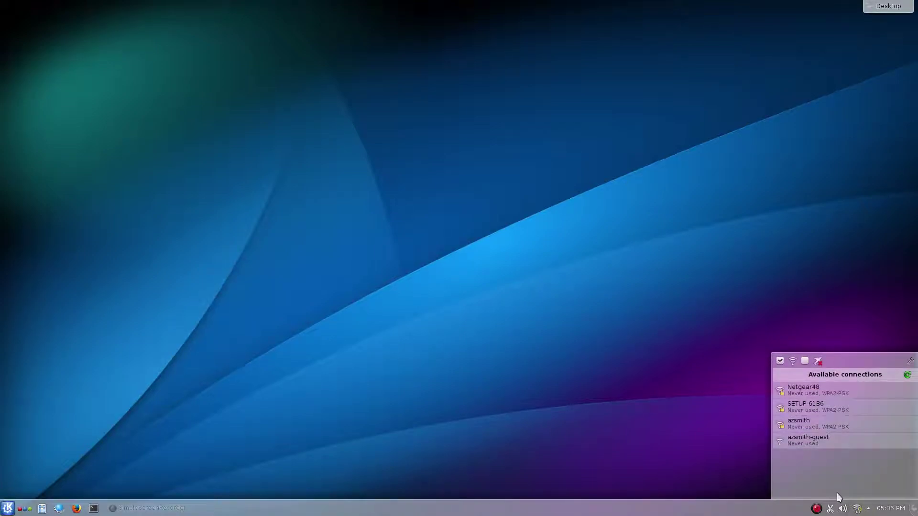
pyautogui.click(857, 510)
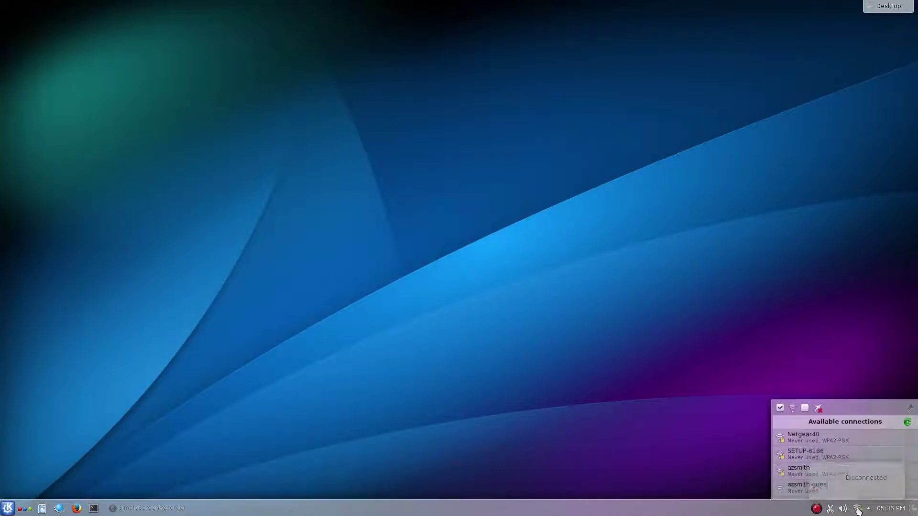
pyautogui.click(128, 507)
pyautogui.click(305, 121)
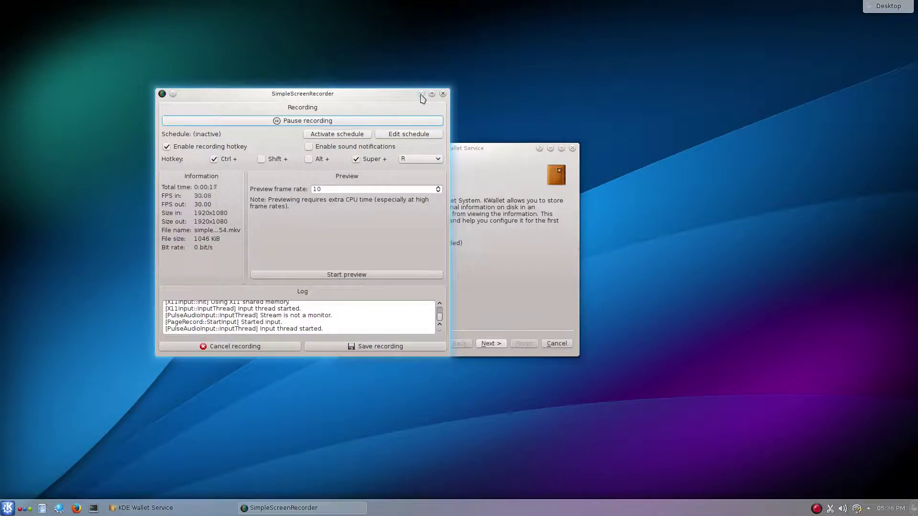
pyautogui.click(421, 94)
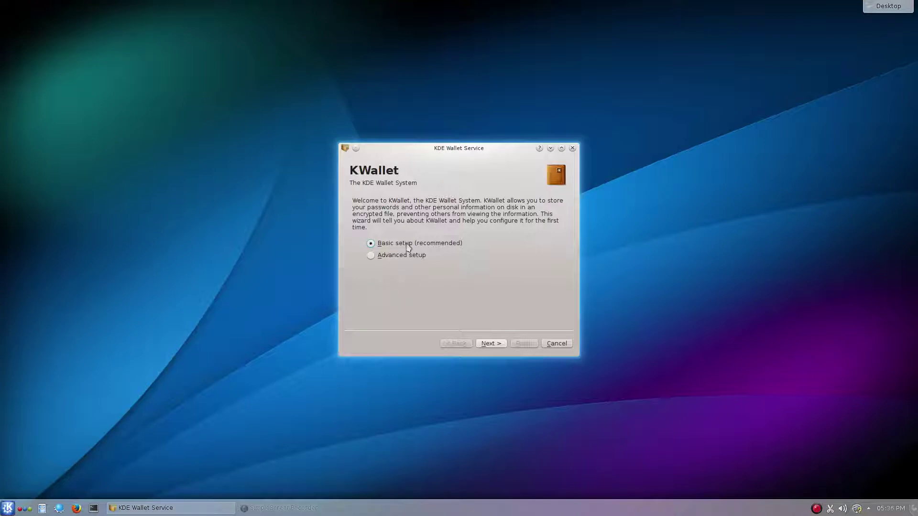
# Step: Create a classic blowfish KDE wallet with a password, then unlock it using that password
pyautogui.click(491, 344)
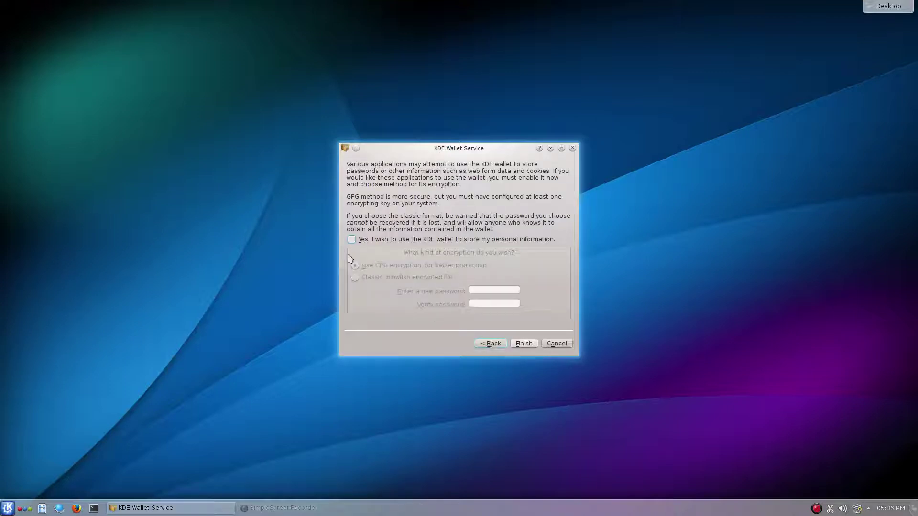
pyautogui.click(352, 239)
pyautogui.click(355, 278)
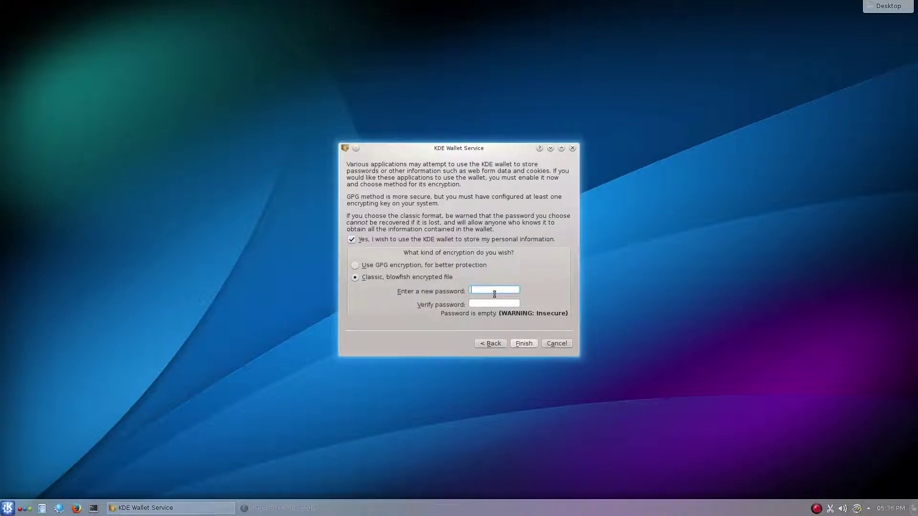
pyautogui.write('password')
pyautogui.press('Tab')
pyautogui.write('password')
pyautogui.click(524, 343)
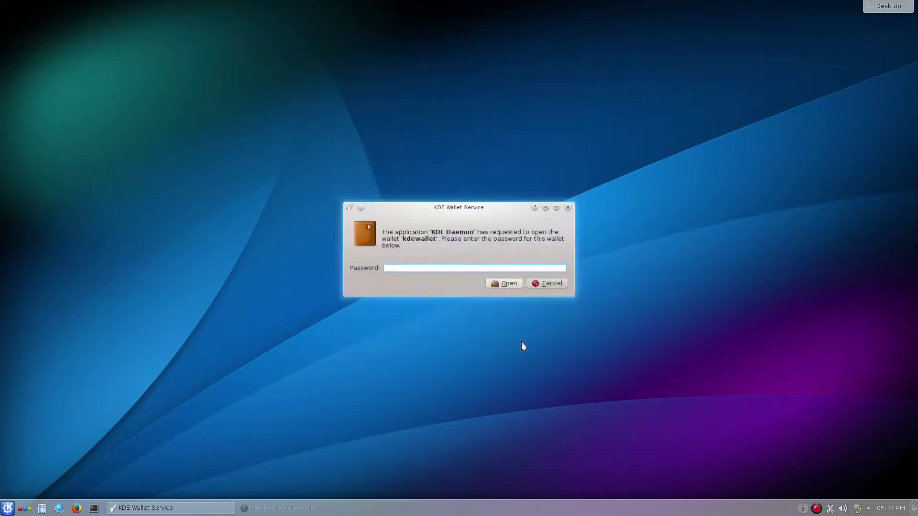
pyautogui.write('password')
pyautogui.press('Return')
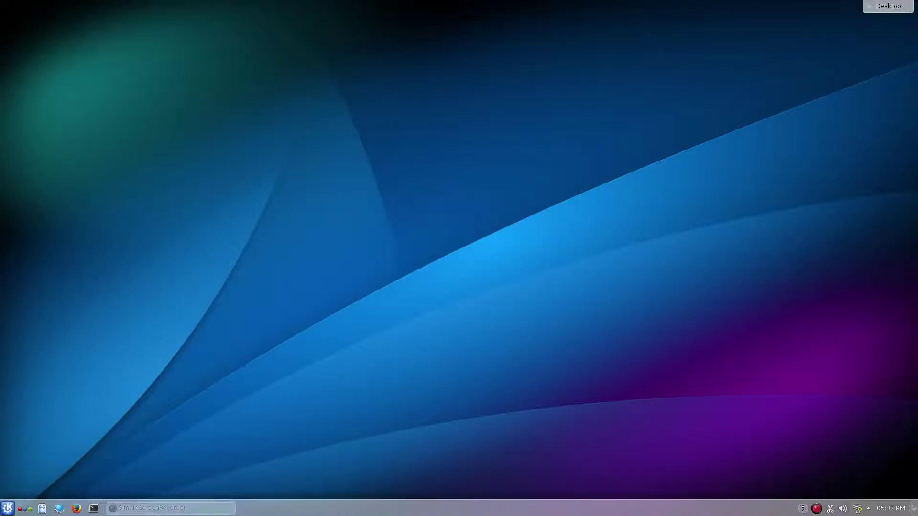
# Step: Read the network failure warnings in the tray notifications, then launch a new Konsole window
pyautogui.click(156, 509)
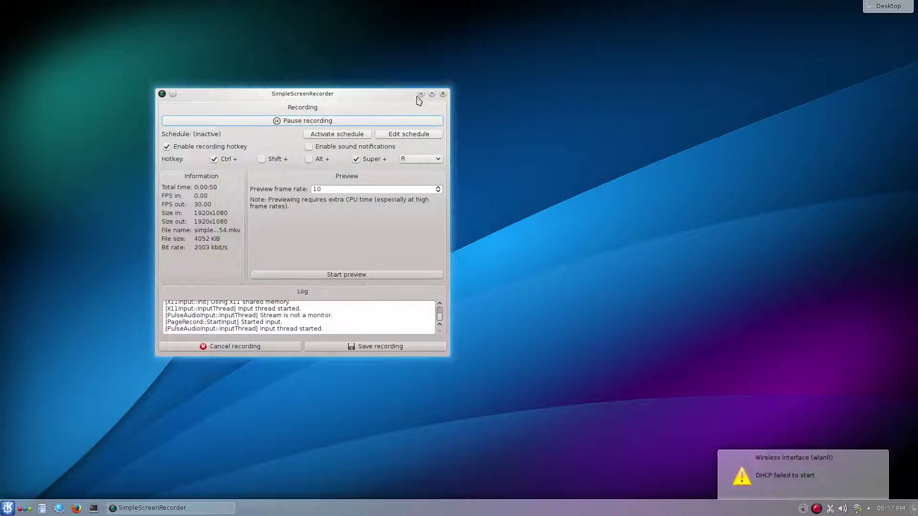
pyautogui.click(420, 97)
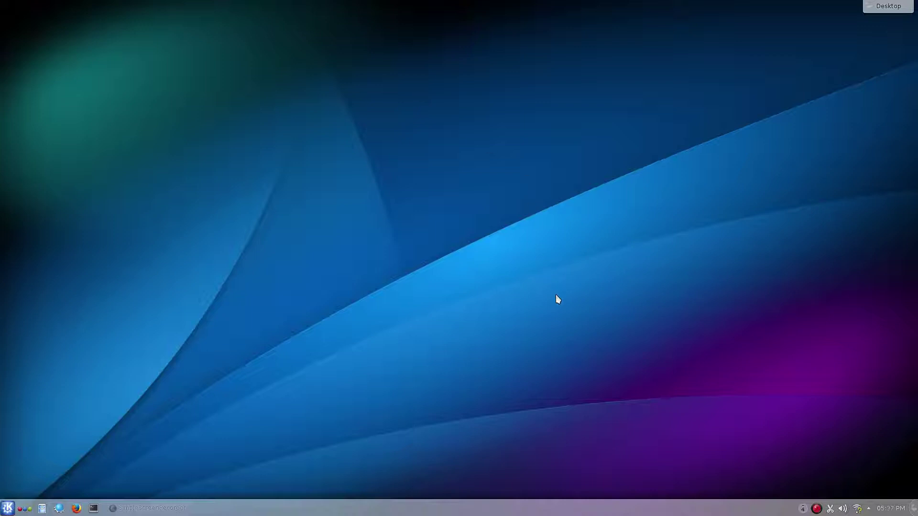
pyautogui.click(803, 509)
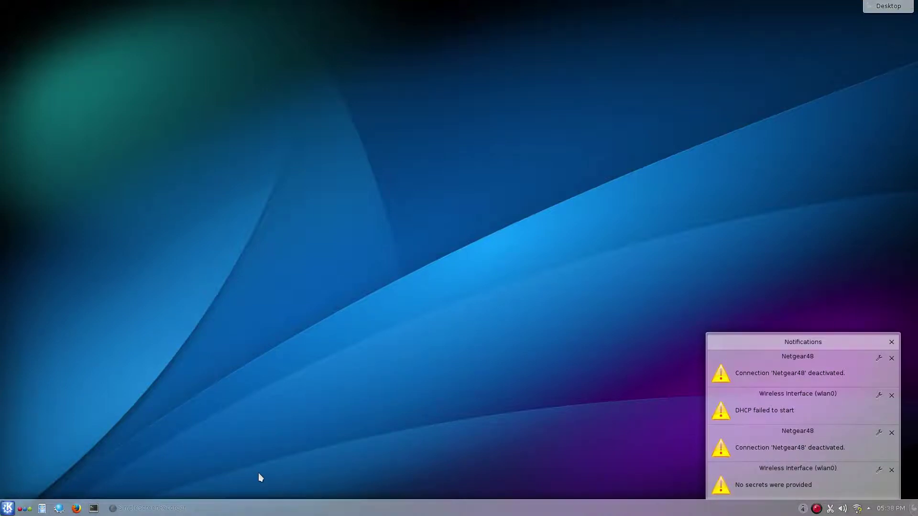
pyautogui.click(160, 509)
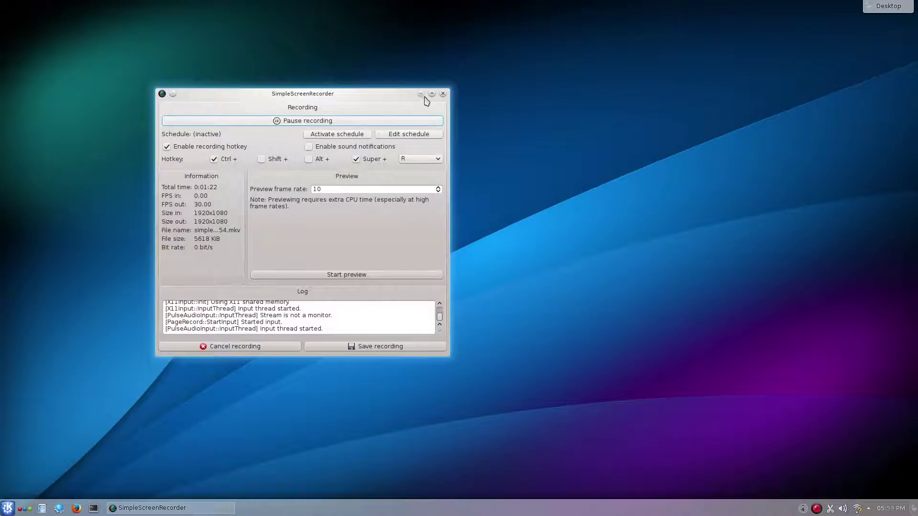
pyautogui.click(421, 94)
pyautogui.click(93, 508)
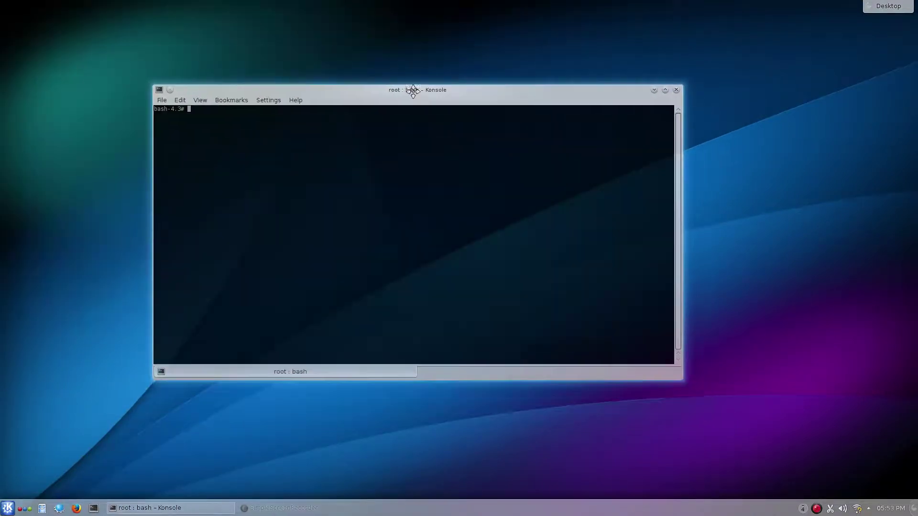
# Step: Open /etc/NetworkManager/conf.d/00-dhcp-client.conf in nano, correcting a typo in the path
pyautogui.write('n')
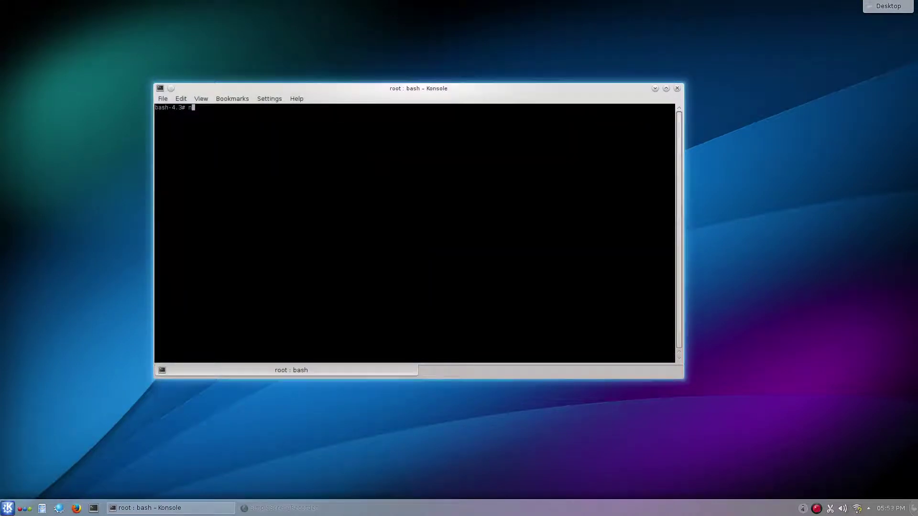
pyautogui.write('ano /etc/NetworkMsa=')
pyautogui.press('BackSpace')
pyautogui.press('BackSpace')
pyautogui.press('BackSpace')
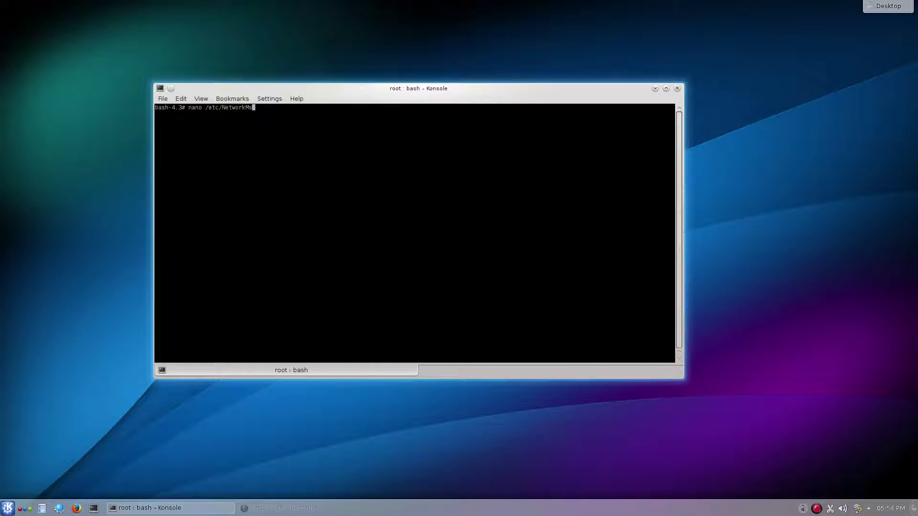
pyautogui.write('anager/conf.d/00-dhcp-clie')
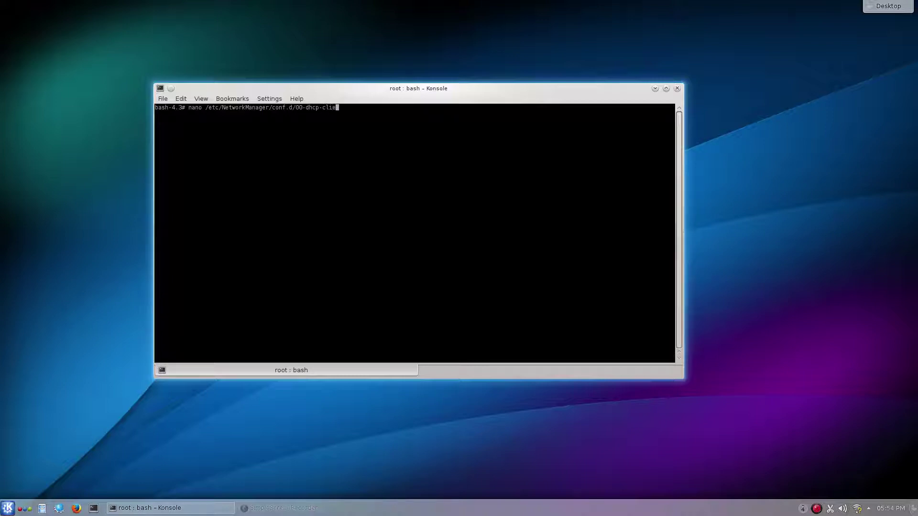
pyautogui.write('nt.conf')
pyautogui.press('Return')
pyautogui.press('Down')
pyautogui.press('Down')
pyautogui.press('Down')
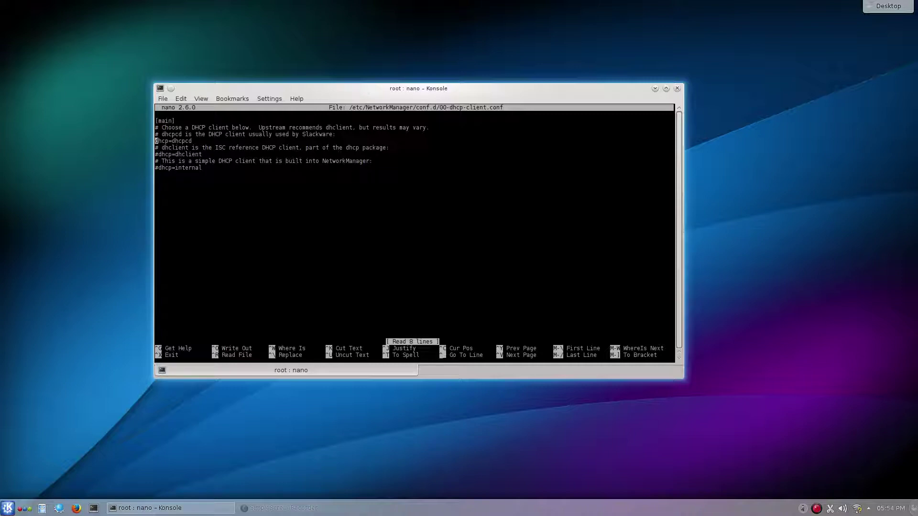
# Step: Comment out the dhcp=dhcpcd line and uncomment the dhcp=dhclient line
pyautogui.write('#')
pyautogui.press('Up')
pyautogui.press('End')
pyautogui.press('Down')
pyautogui.press('Down')
pyautogui.press('Down')
pyautogui.press('Left')
pyautogui.press('Left')
pyautogui.press('Left')
pyautogui.press('Left')
pyautogui.press('Left')
pyautogui.press('Left')
pyautogui.press('Left')
pyautogui.press('Left')
pyautogui.press('Left')
pyautogui.press('Left')
pyautogui.press('Right')
pyautogui.press('Right')
pyautogui.press('Right')
pyautogui.press('Right')
pyautogui.press('Right')
pyautogui.press('Right')
pyautogui.press('Left')
pyautogui.press('Left')
pyautogui.press('Left')
pyautogui.press('Left')
pyautogui.press('Left')
pyautogui.press('Left')
pyautogui.press('Left')
pyautogui.press('Left')
pyautogui.press('Left')
pyautogui.press('BackSpace')
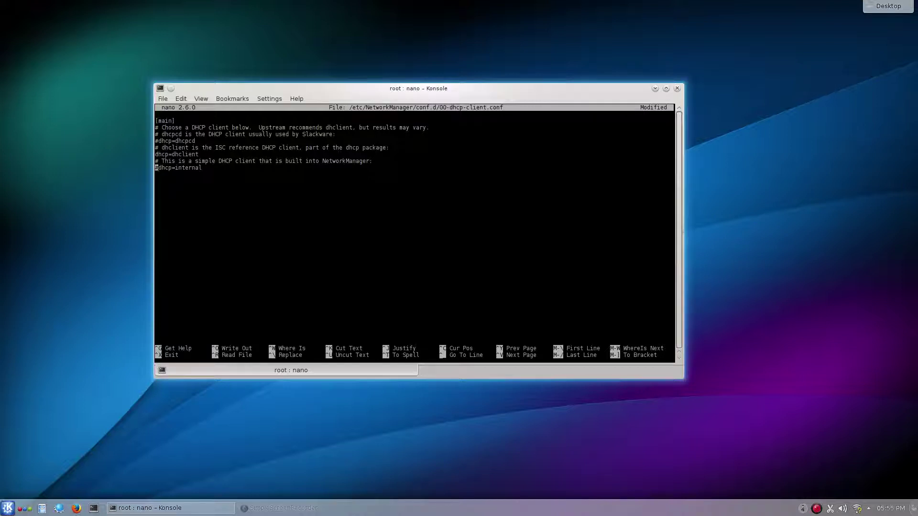
pyautogui.click(156, 154)
# Step: Save 00-dhcp-client.conf, exit nano, and type the reboot command
pyautogui.hotkey('ctrl', 'x')
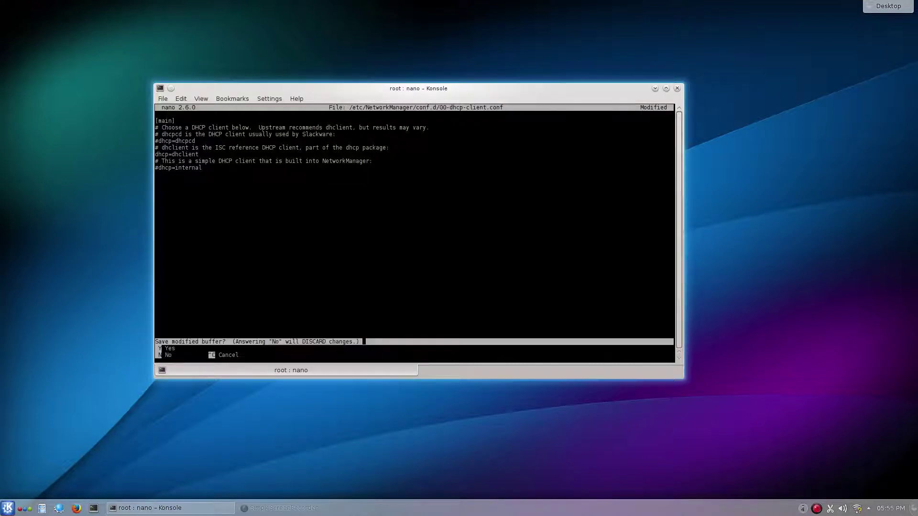
pyautogui.press('y')
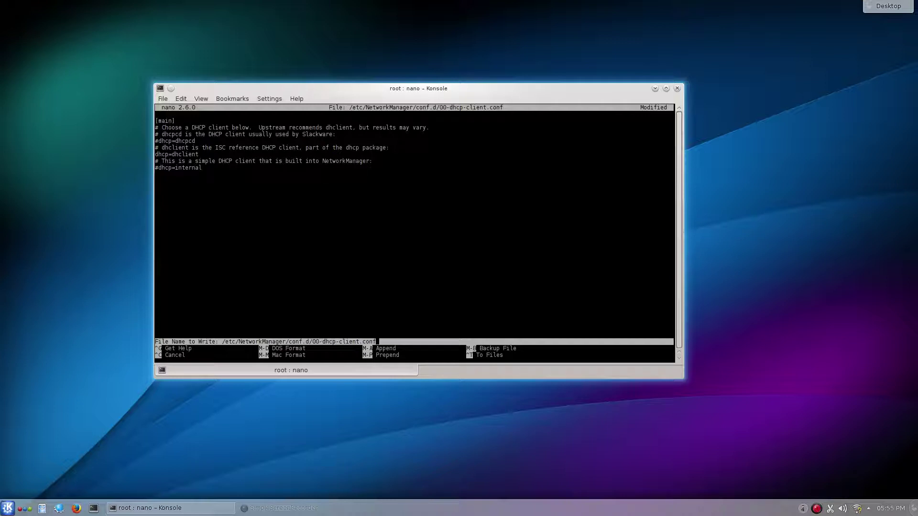
pyautogui.press('Return')
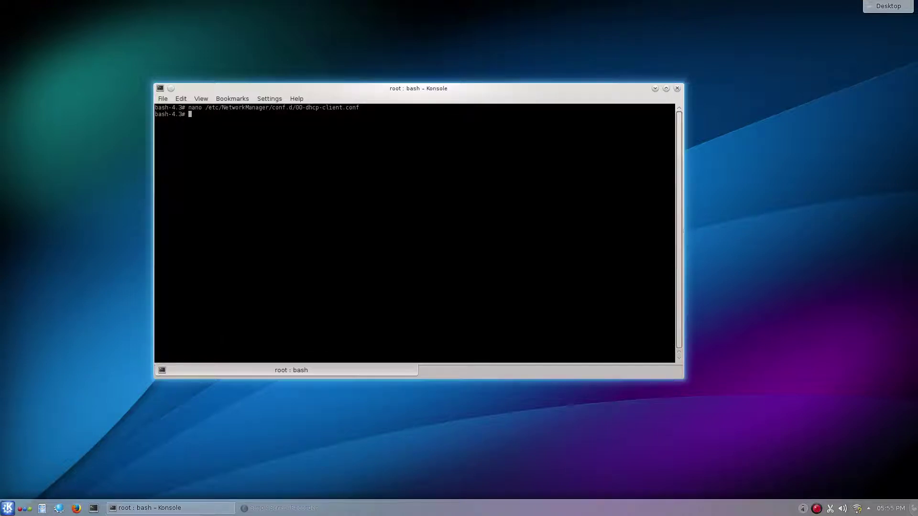
pyautogui.write('reboot')
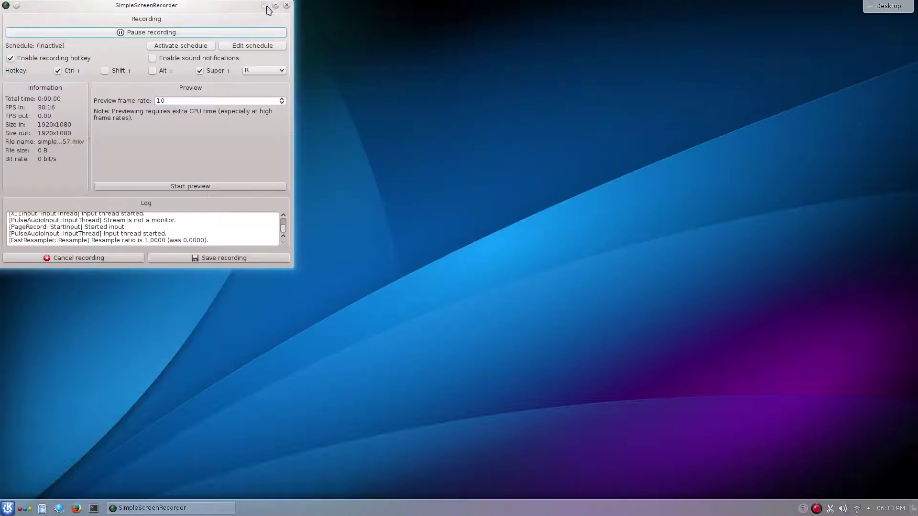
# Step: Hide the recorder and open a new Konsole window centred on the screen
pyautogui.click(266, 12)
pyautogui.click(94, 508)
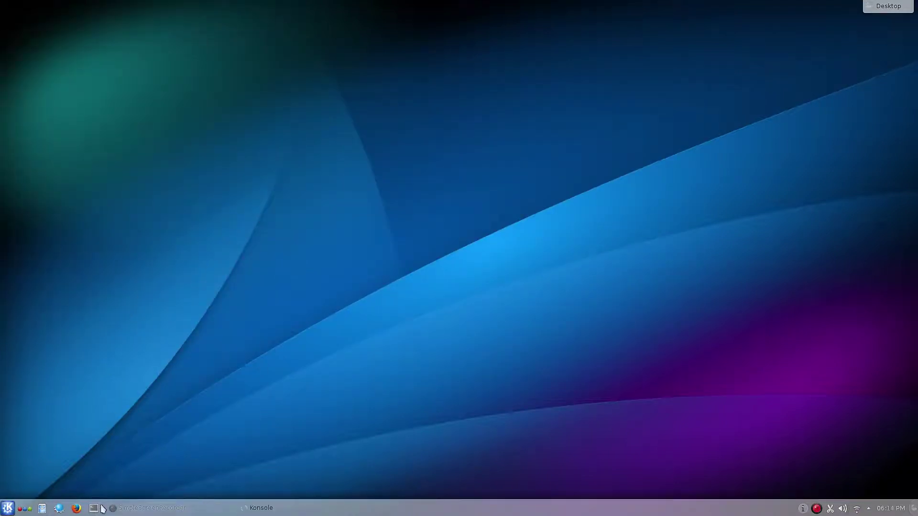
pyautogui.moveTo(311, 14); pyautogui.dragTo(415, 114)
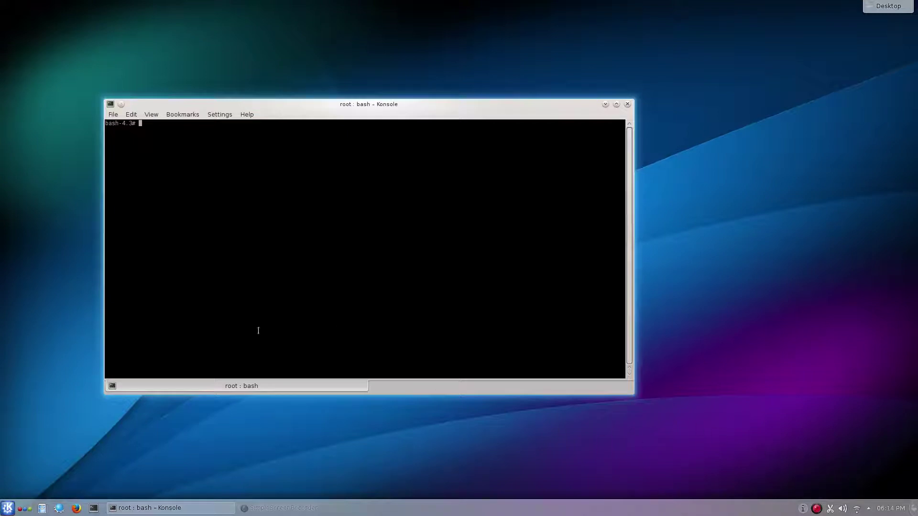
# Step: Run slackpkg update and copy the /etc/slackpkg/mirrors path from its no-mirror message
pyautogui.write('slackpkg update')
pyautogui.press('Return')
pyautogui.moveTo(237, 133); pyautogui.dragTo(307, 138)
pyautogui.rightClick(285, 137)
pyautogui.click(294, 144)
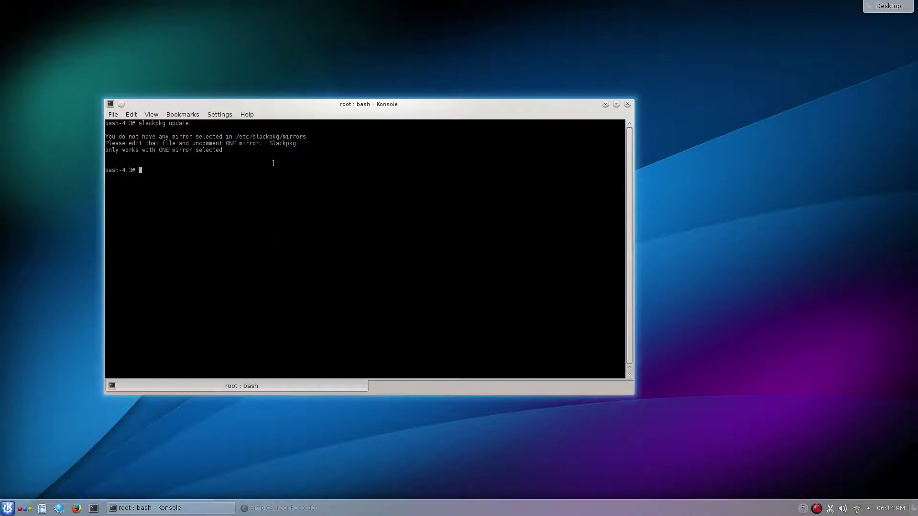
# Step: Type nano followed by the pasted /etc/slackpkg/mirrors path
pyautogui.write('nano')
pyautogui.rightClick(322, 261)
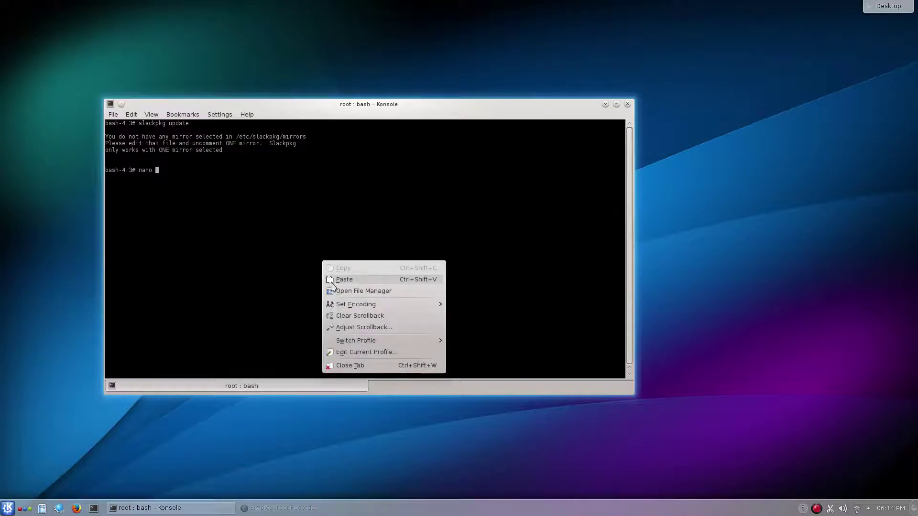
pyautogui.click(331, 283)
# Step: Open /etc/slackpkg/mirrors in nano and scroll down to the mirror list
pyautogui.press('Return')
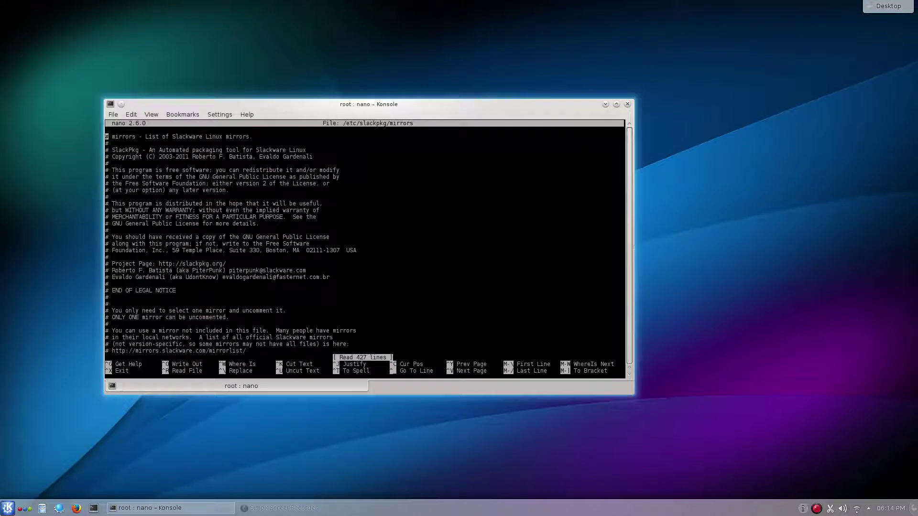
pyautogui.press('Down')
pyautogui.press('Down')
pyautogui.press('Down')
pyautogui.press('Down')
pyautogui.press('Down')
pyautogui.press('Down')
pyautogui.press('Down')
pyautogui.press('Down')
pyautogui.press('Down')
pyautogui.press('Down')
pyautogui.press('Down')
pyautogui.press('Down')
pyautogui.press('Down')
pyautogui.press('Down')
pyautogui.press('Down')
pyautogui.press('Down')
pyautogui.press('Down')
pyautogui.press('Down')
pyautogui.press('Down')
pyautogui.press('Down')
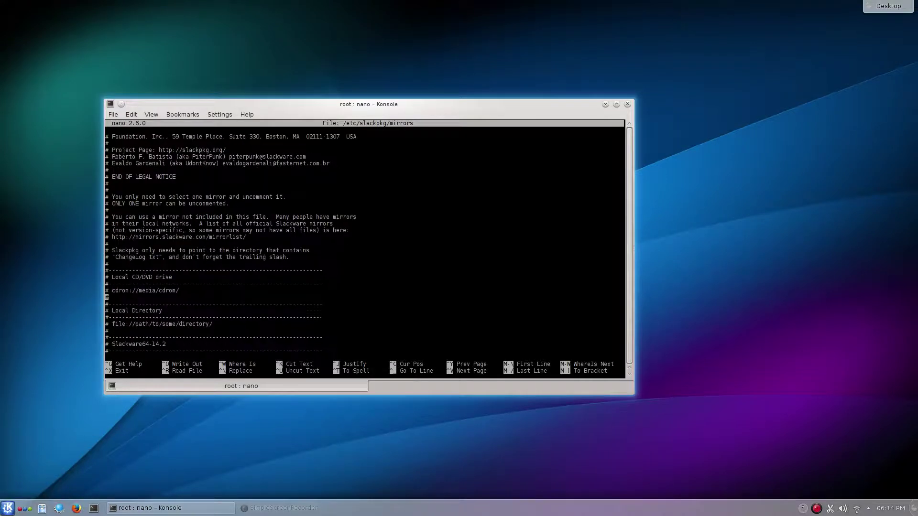
pyautogui.press('Down')
pyautogui.press('Down')
pyautogui.press('Down')
pyautogui.press('Down')
pyautogui.press('Down')
pyautogui.press('Down')
pyautogui.press('Down')
pyautogui.press('Down')
pyautogui.press('Down')
pyautogui.press('Down')
pyautogui.press('Down')
pyautogui.press('Down')
pyautogui.press('Down')
pyautogui.press('Down')
pyautogui.press('Down')
pyautogui.press('Down')
pyautogui.press('Down')
pyautogui.press('Down')
pyautogui.press('Down')
pyautogui.press('Down')
pyautogui.press('Down')
pyautogui.press('Down')
pyautogui.press('Down')
pyautogui.press('Up')
pyautogui.press('Up')
pyautogui.press('Up')
pyautogui.press('Up')
pyautogui.press('Up')
pyautogui.press('Up')
pyautogui.press('Up')
pyautogui.press('Up')
pyautogui.press('Up')
pyautogui.press('Down')
pyautogui.press('Down')
pyautogui.press('Down')
pyautogui.press('Down')
pyautogui.press('Down')
pyautogui.press('Down')
pyautogui.press('Down')
pyautogui.press('Down')
pyautogui.press('Down')
pyautogui.press('Down')
pyautogui.press('Down')
pyautogui.press('Down')
pyautogui.press('Down')
pyautogui.press('Down')
pyautogui.press('Down')
pyautogui.press('Down')
pyautogui.press('Down')
pyautogui.press('Down')
pyautogui.press('Down')
pyautogui.press('Down')
pyautogui.press('Down')
pyautogui.press('Down')
pyautogui.press('Down')
pyautogui.press('Down')
pyautogui.press('Down')
pyautogui.press('Down')
pyautogui.press('Down')
pyautogui.press('Down')
pyautogui.press('Down')
pyautogui.press('Down')
pyautogui.press('Down')
pyautogui.press('Down')
pyautogui.press('Down')
pyautogui.press('Down')
pyautogui.press('Down')
pyautogui.press('Down')
pyautogui.press('Down')
pyautogui.press('Down')
pyautogui.press('Down')
pyautogui.press('Down')
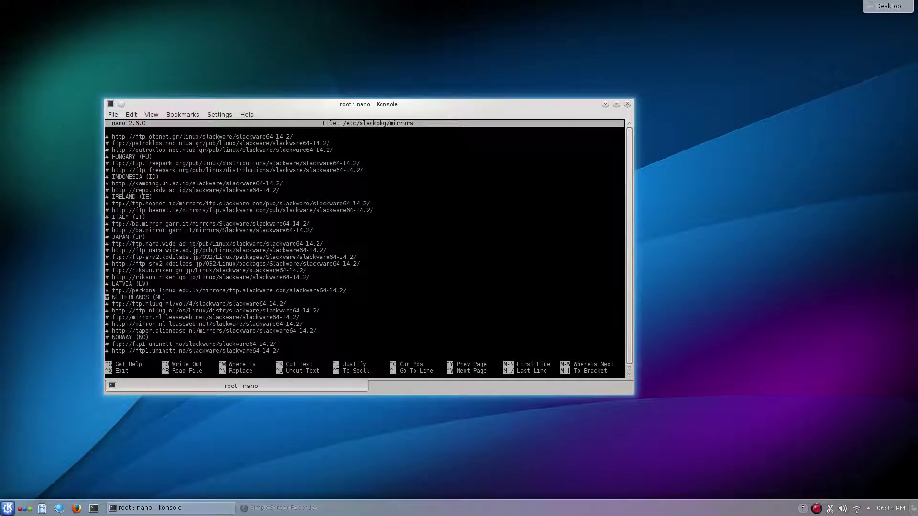
# Step: Uncomment the ftp.nluug.nl/os mirror, restore its '#', and move to the ftp1.uninett.no line
pyautogui.press('Right')
pyautogui.press('Down')
pyautogui.press('Down')
pyautogui.press('BackSpace')
pyautogui.press('Delete')
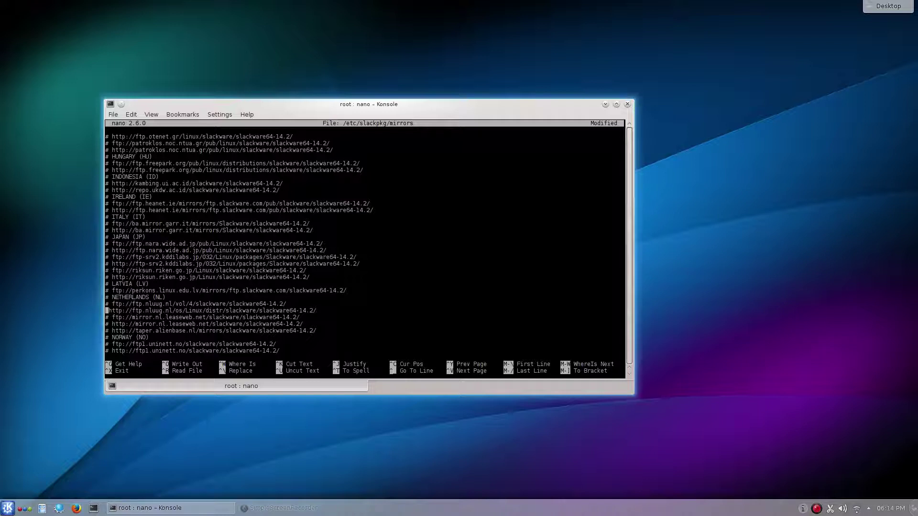
pyautogui.hotkey('alt', '#')
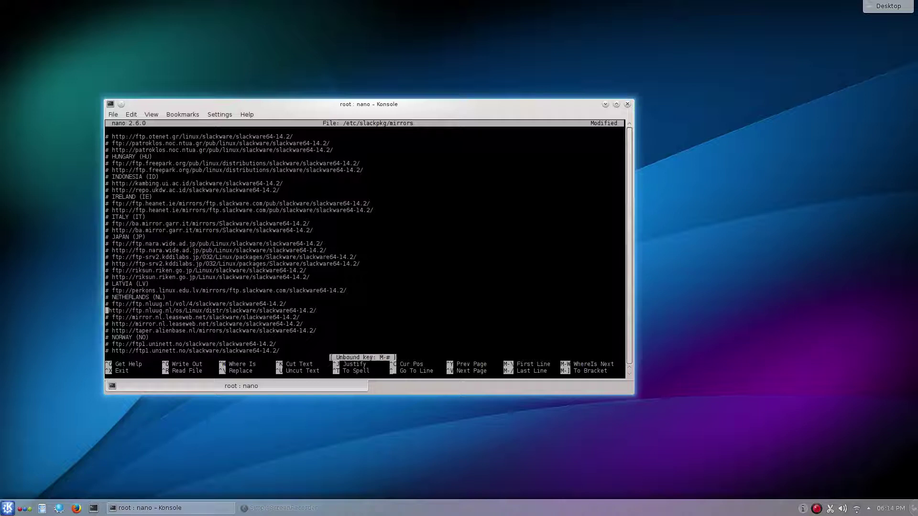
pyautogui.write('#')
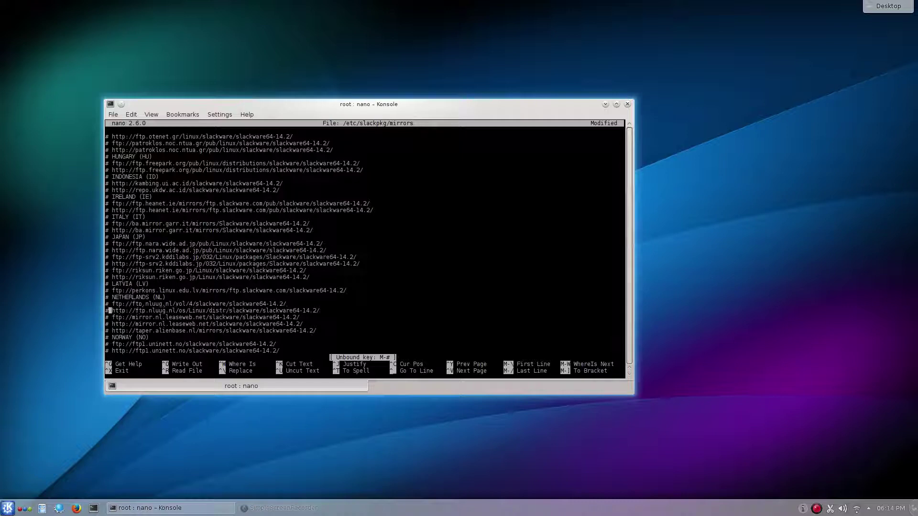
pyautogui.press('Down')
pyautogui.press('Down')
pyautogui.press('Down')
pyautogui.press('Down')
pyautogui.press('Down')
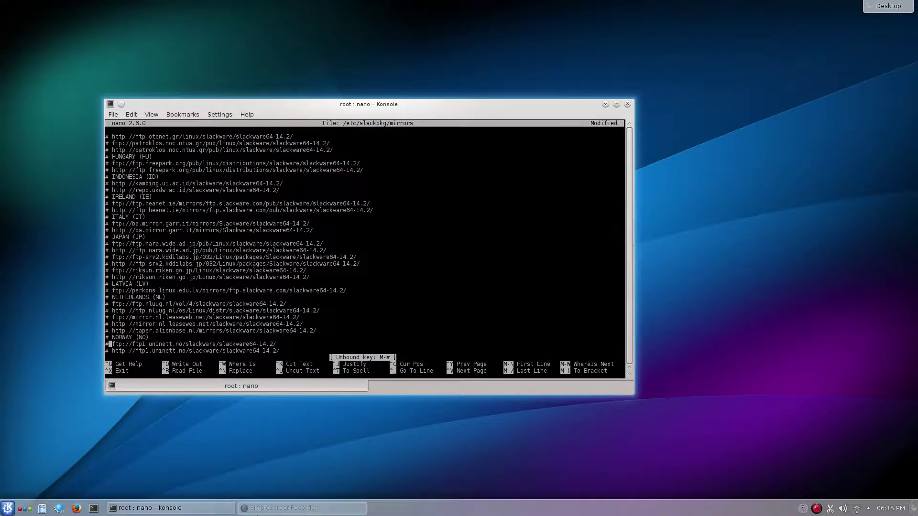
pyautogui.click(267, 508)
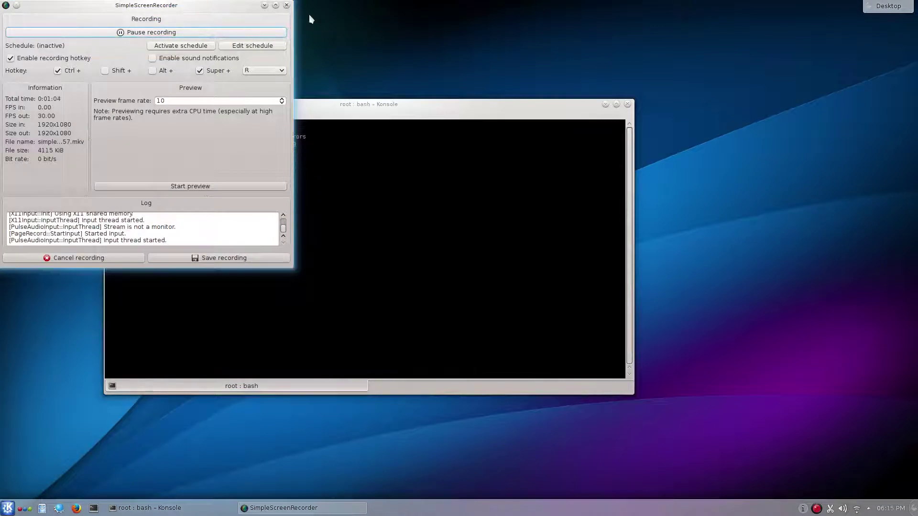
# Step: Run 'slackpkg update' to fetch the Slackware 14.2 package lists from ftp.osuosl.org
pyautogui.click(264, 5)
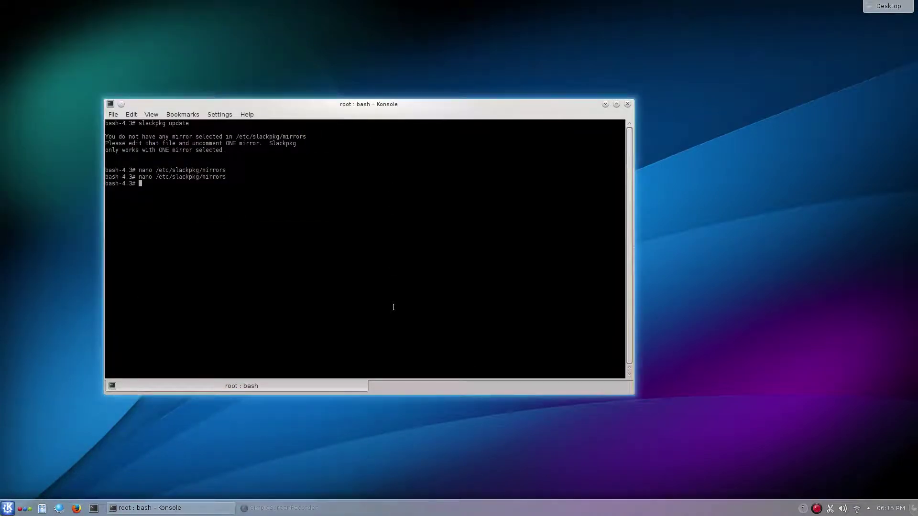
pyautogui.write('slackpkg update')
pyautogui.press('Return')
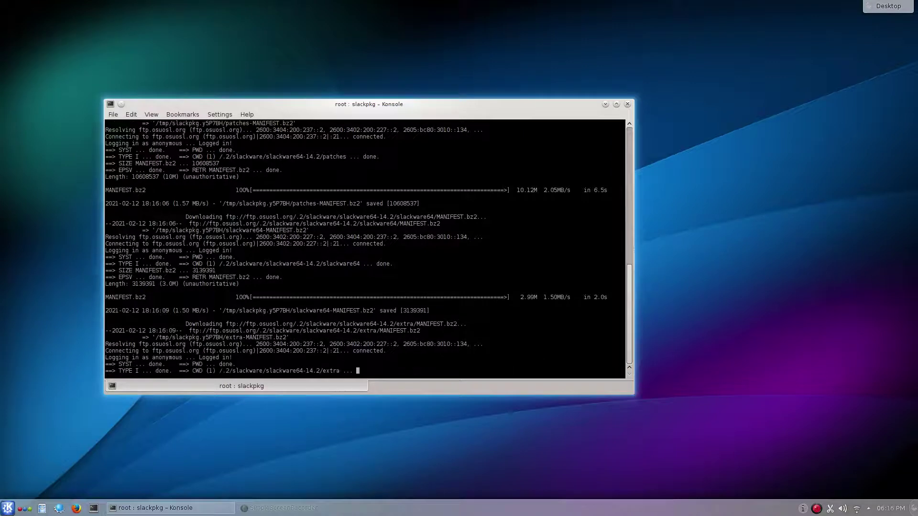
# Step: Once the update finishes, reposition the Konsole window and run 'clear' for a bare prompt
pyautogui.click(153, 508)
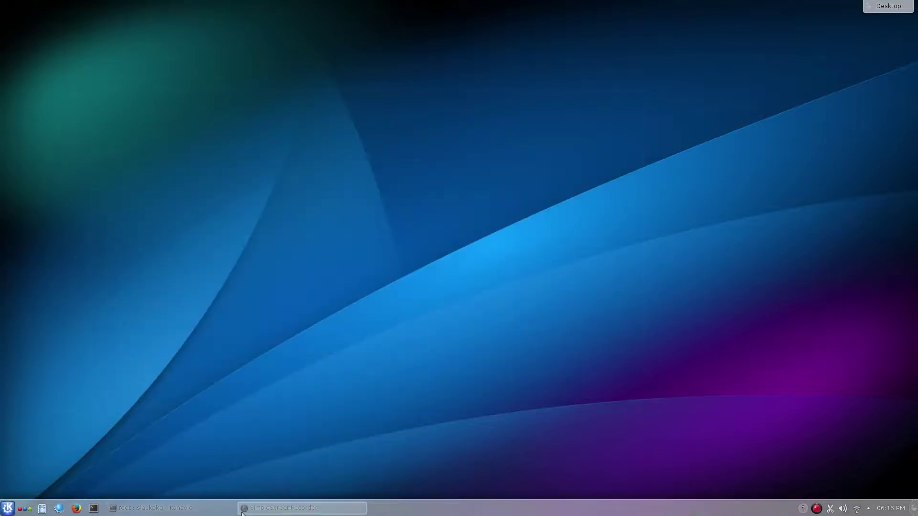
pyautogui.click(239, 463)
pyautogui.hotkey('alt', 'Tab')
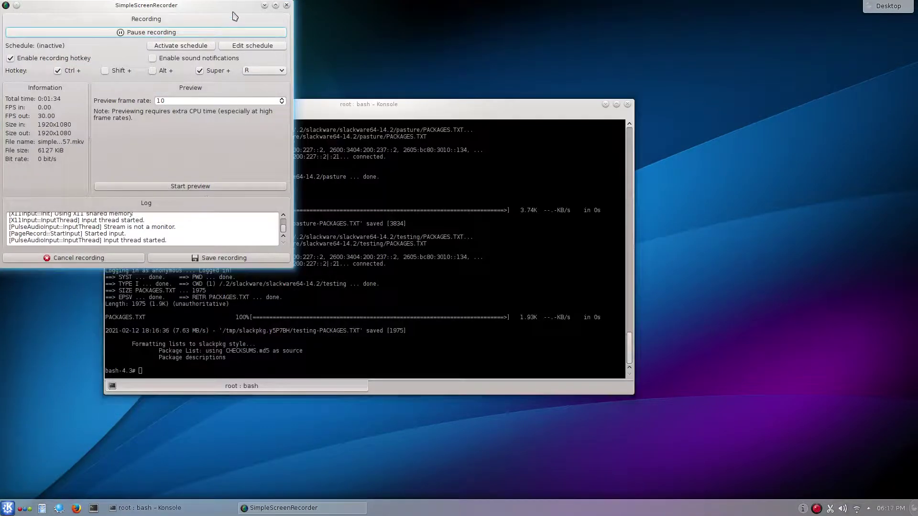
pyautogui.click(264, 5)
pyautogui.moveTo(389, 106); pyautogui.dragTo(429, 94)
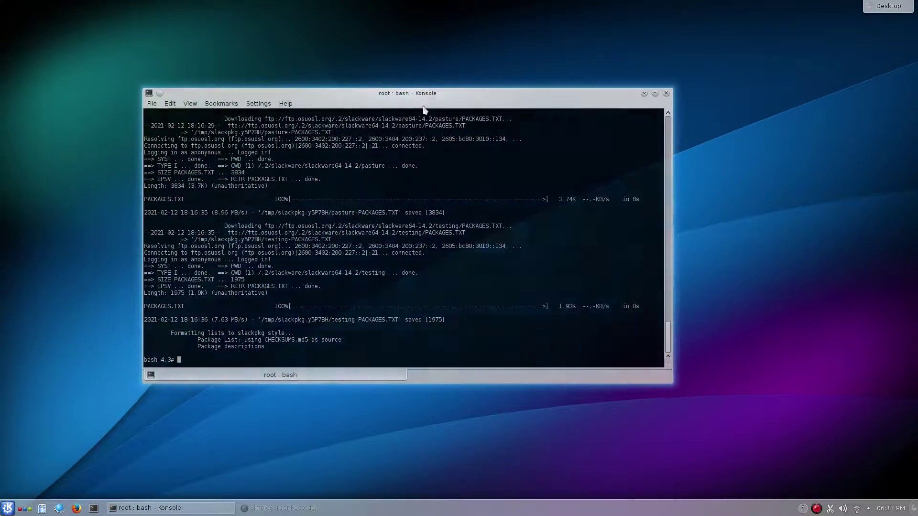
pyautogui.write('clear')
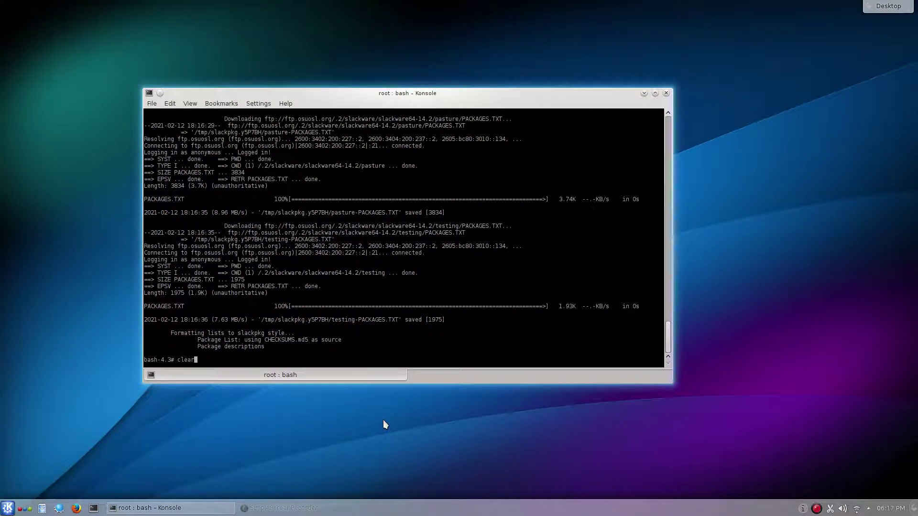
pyautogui.press('Return')
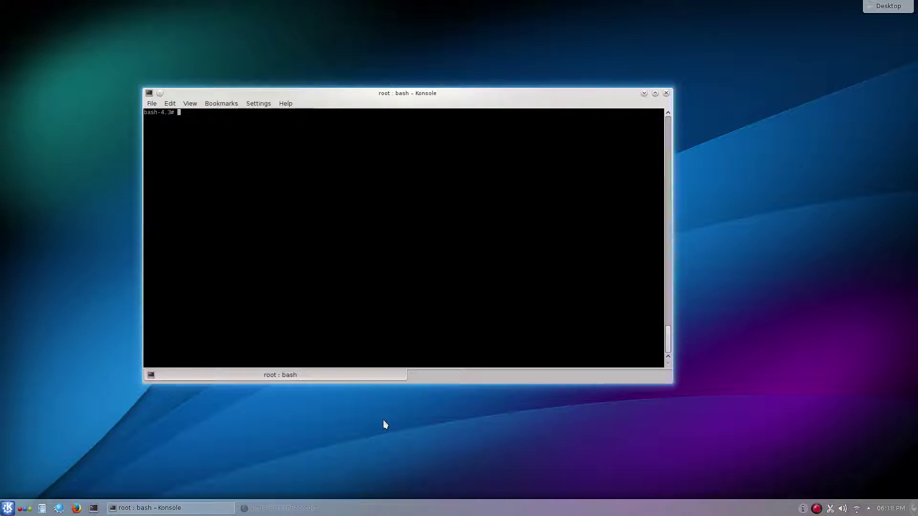
# Step: Run 'slackpkg help' and scroll up to its Usage section
pyautogui.write('slac')
pyautogui.write('kpg help')
pyautogui.press('Return')
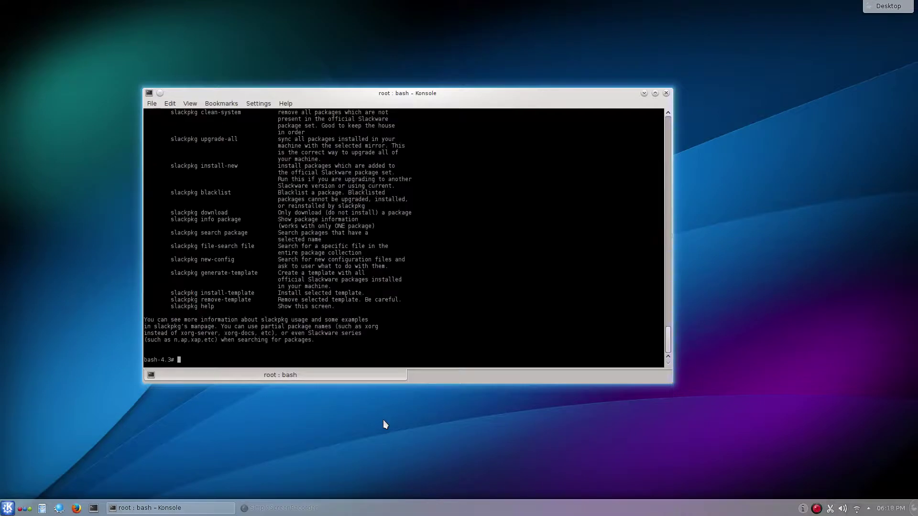
pyautogui.scroll(5, 178, 221)
# Step: Select the 'slackpkg upgrade-all' entry and bring up its Copy menu
pyautogui.moveTo(161, 155); pyautogui.dragTo(300, 351)
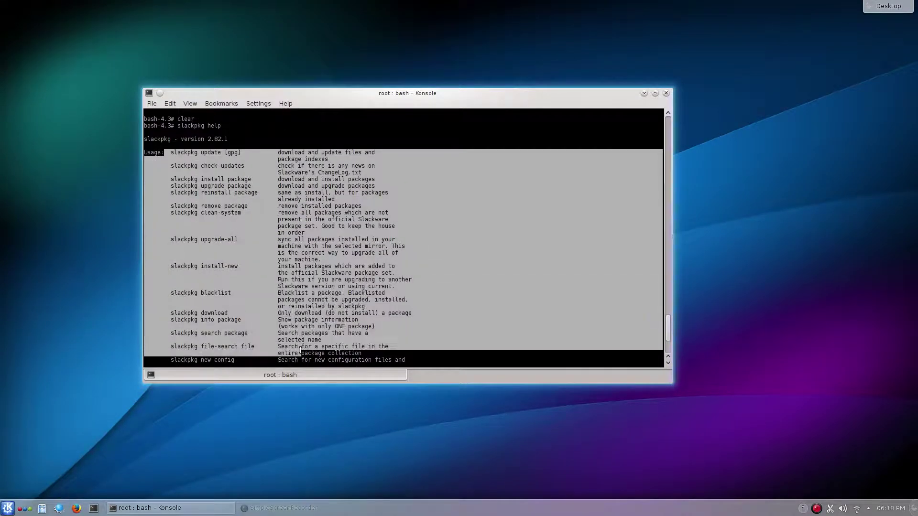
pyautogui.click(178, 254)
pyautogui.moveTo(173, 240); pyautogui.dragTo(238, 240)
pyautogui.rightClick(232, 239)
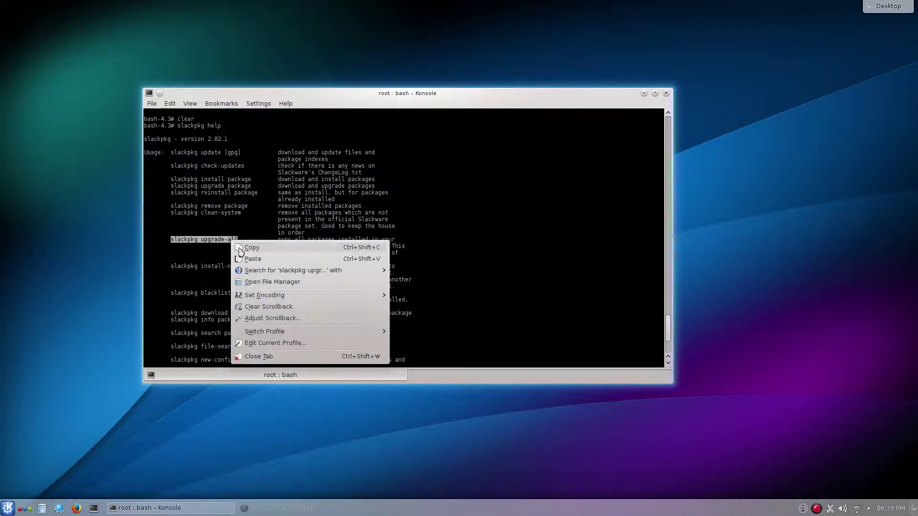
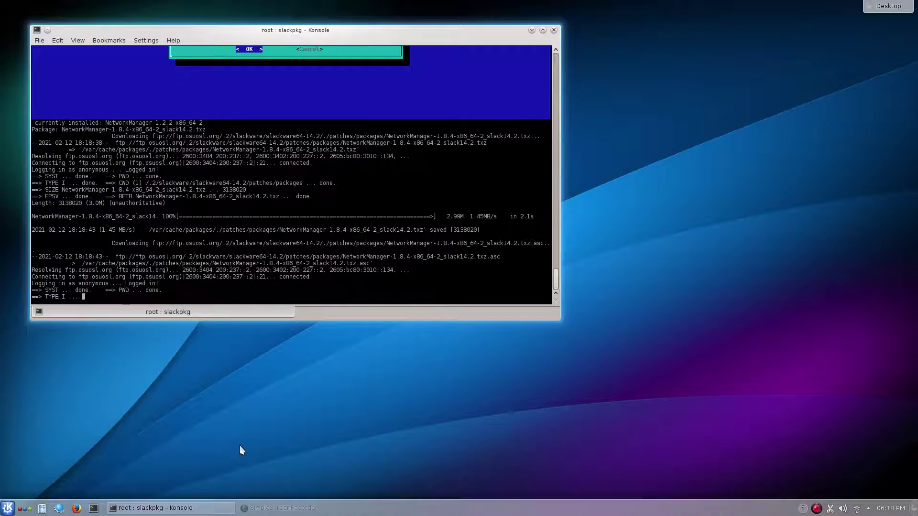
# Step: Launch Firefox and minimize the slackpkg terminal while the patch download continues
pyautogui.click(77, 508)
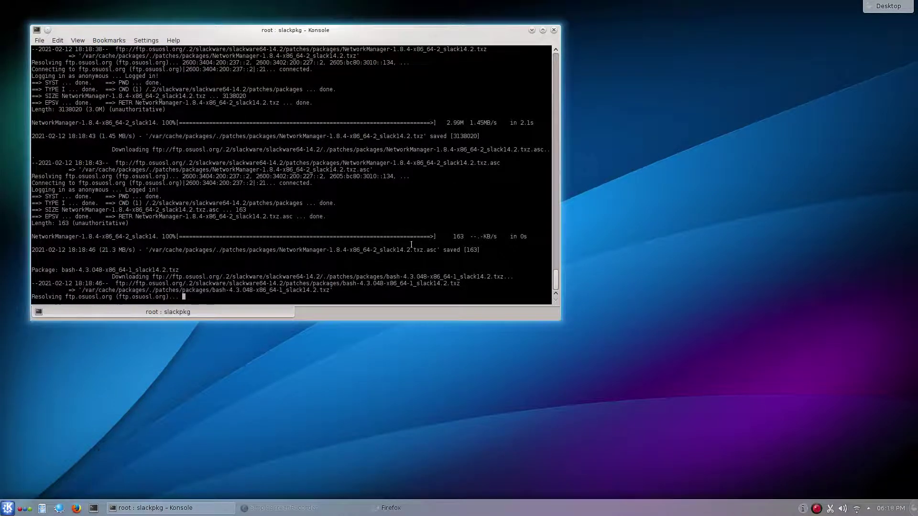
pyautogui.click(531, 30)
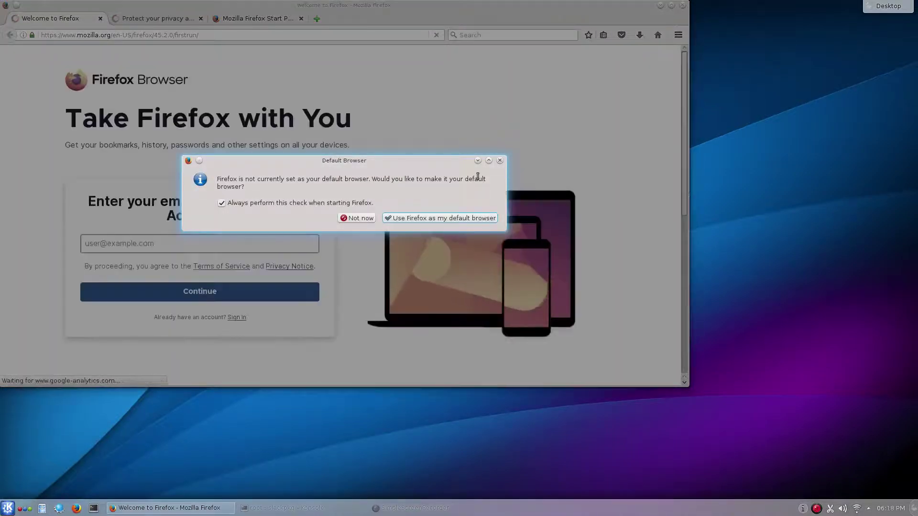
# Step: Make Firefox the default browser, maximize it, and close the welcome tabs, leaving one New Tab
pyautogui.click(464, 219)
pyautogui.click(672, 6)
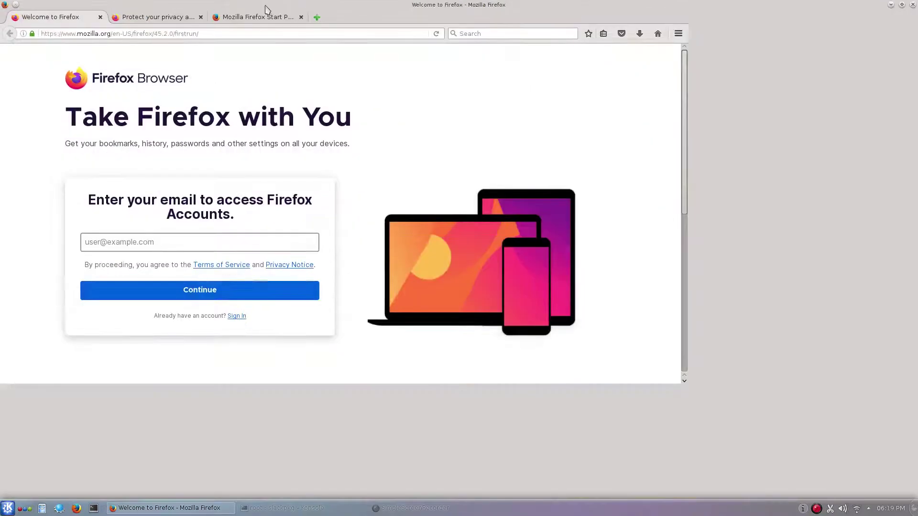
pyautogui.click(317, 18)
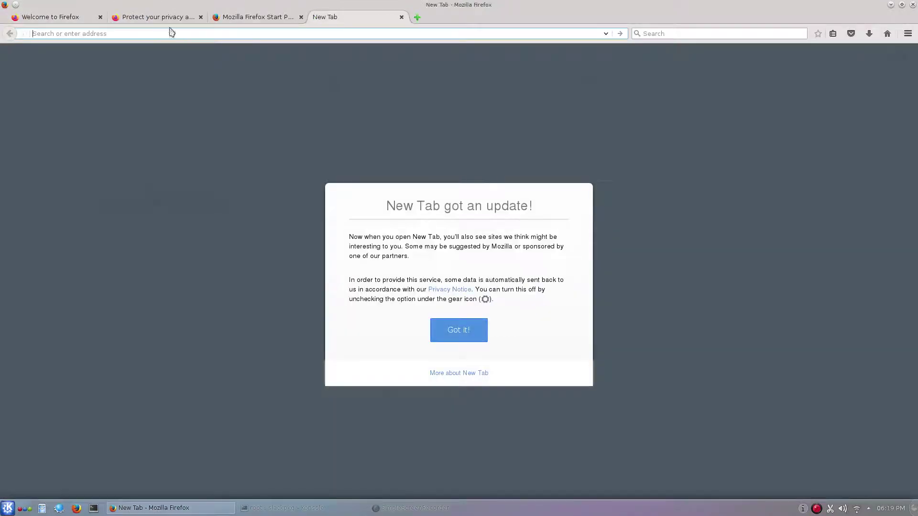
pyautogui.click(100, 17)
pyautogui.click(100, 17)
pyautogui.middleClick(102, 19)
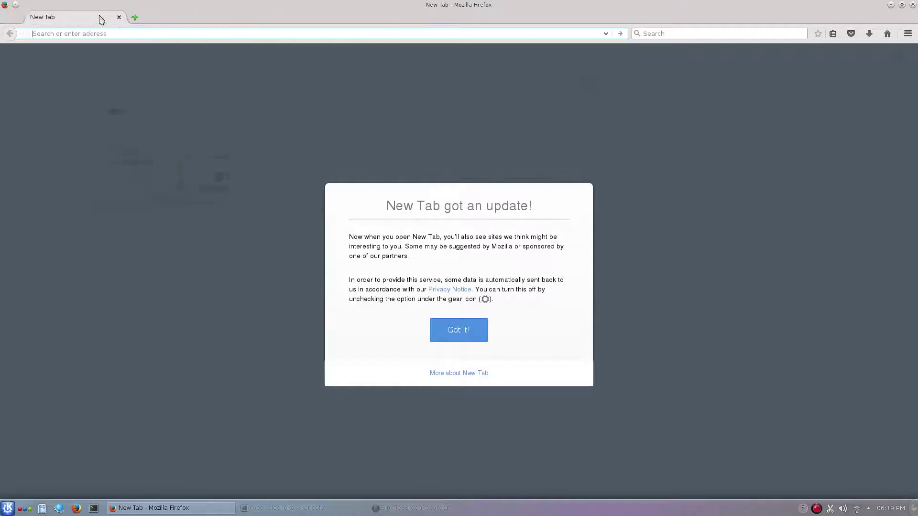
pyautogui.click(7, 507)
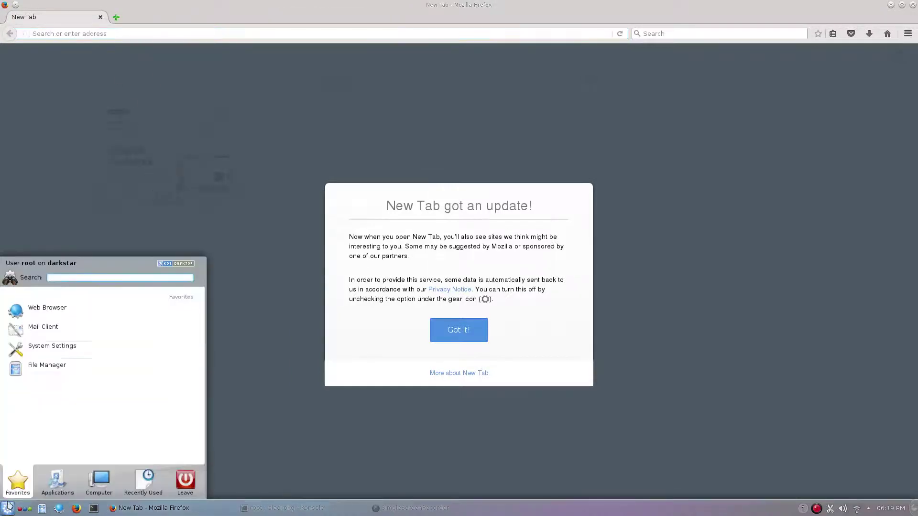
pyautogui.click(149, 32)
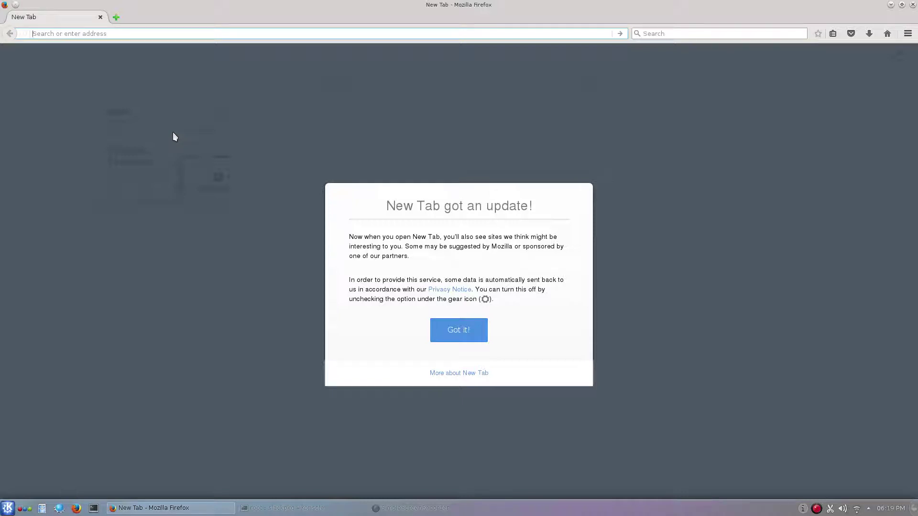
# Step: Search for slapt-get and open jaos.org's Slackware64-14.2 slapt-get package directory
pyautogui.write('sla')
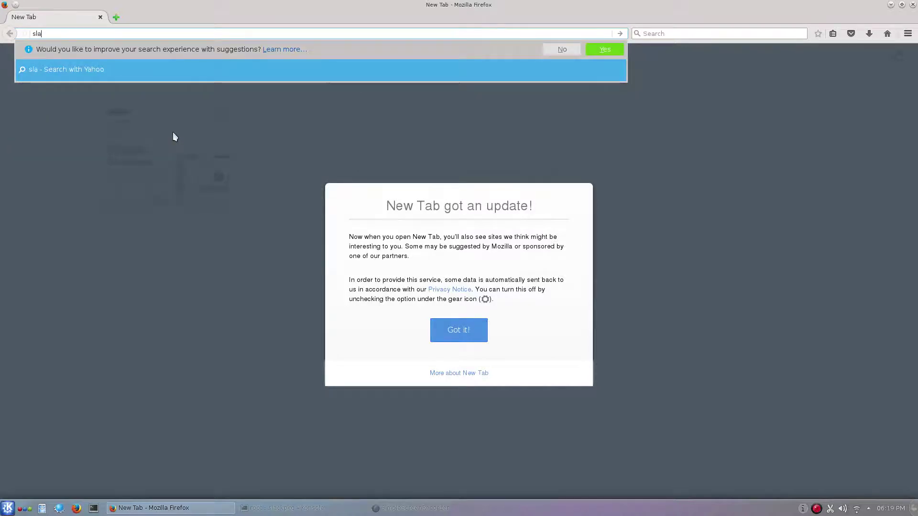
pyautogui.write('pt-get')
pyautogui.press('Return')
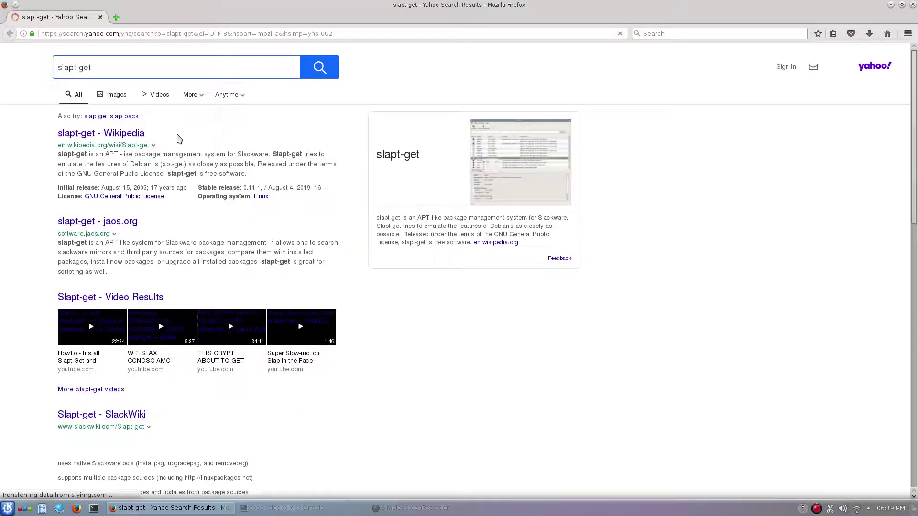
pyautogui.click(91, 228)
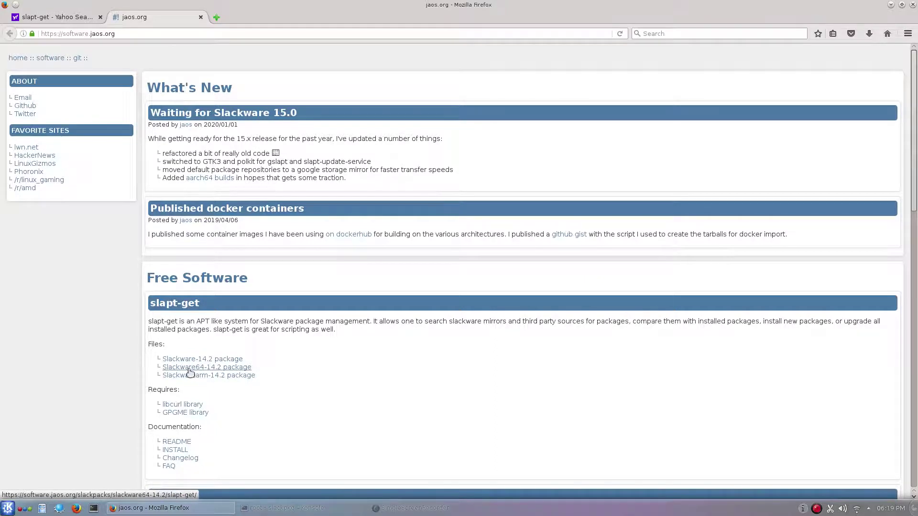
pyautogui.click(188, 370)
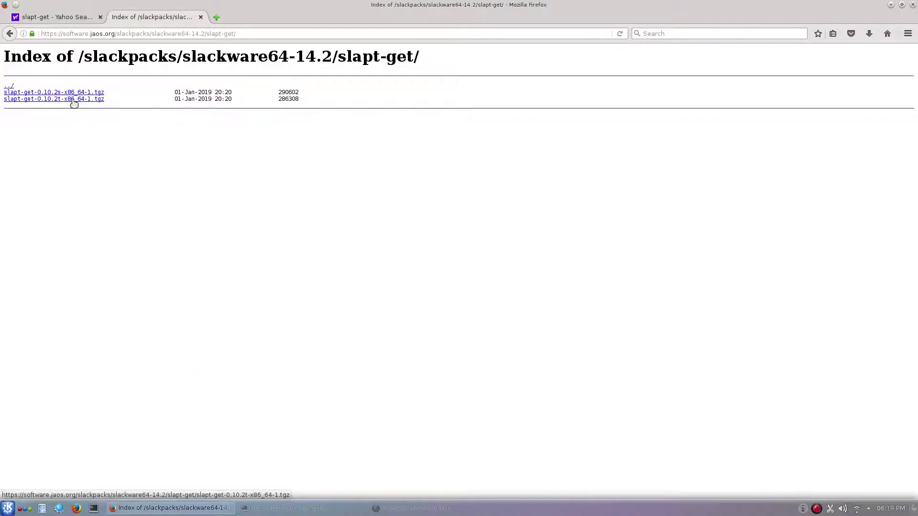
# Step: Save slapt-get-0.10.2t-x86_64-1.tgz to disk and start a new Konsole window
pyautogui.click(73, 100)
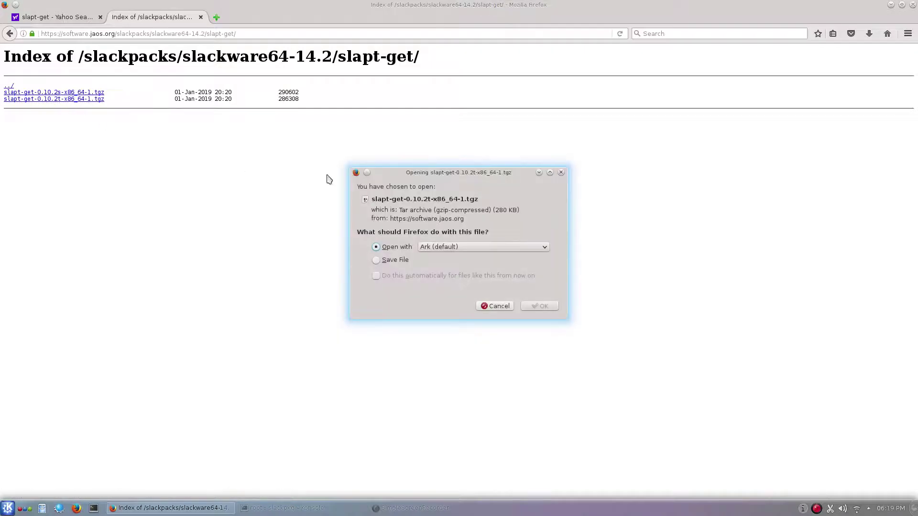
pyautogui.click(389, 260)
pyautogui.click(539, 306)
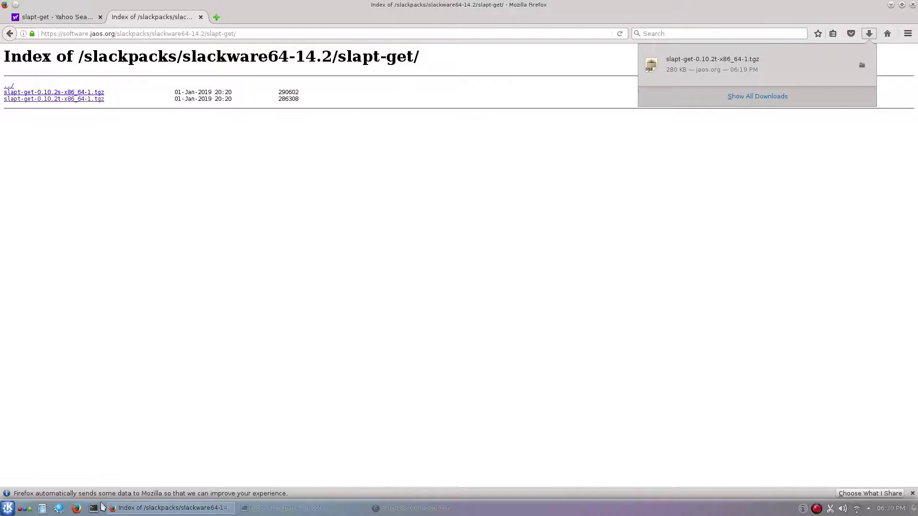
pyautogui.click(95, 508)
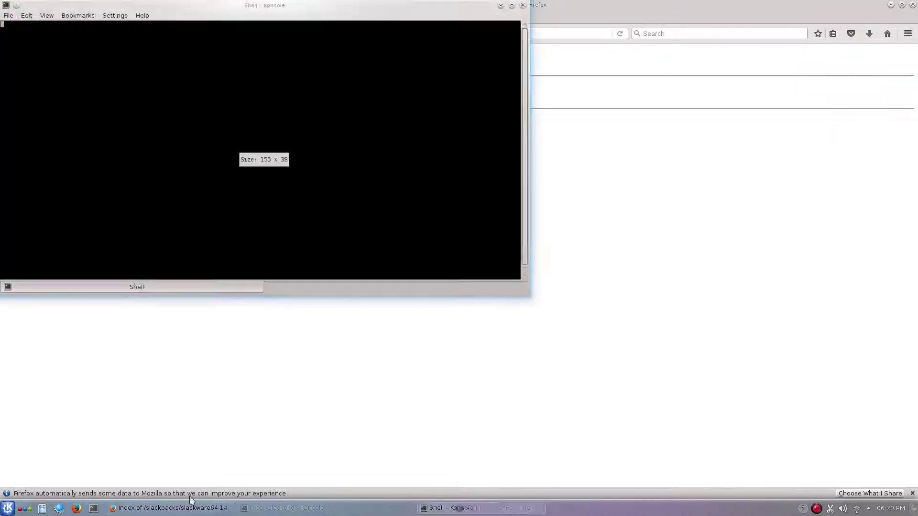
# Step: Check the slackpkg download progress, minimize that terminal again, and centre the bash terminal
pyautogui.click(302, 508)
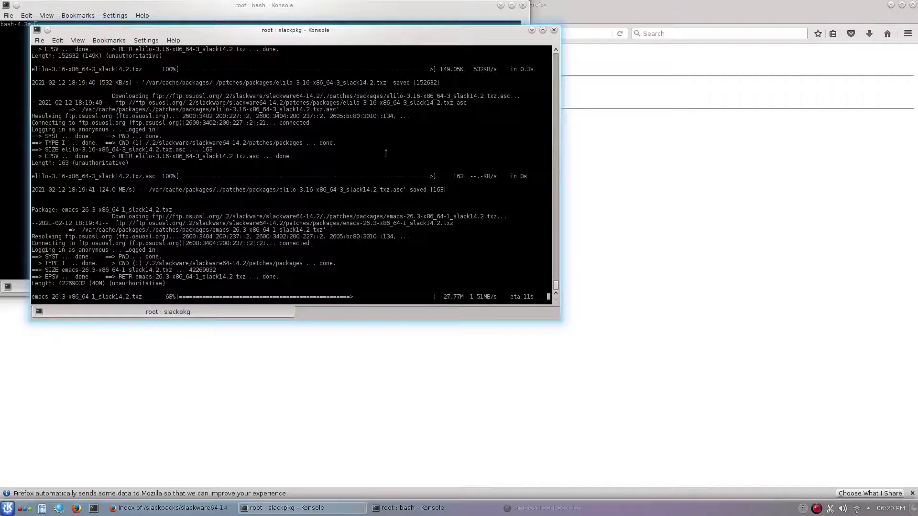
pyautogui.moveTo(306, 32); pyautogui.dragTo(638, 185)
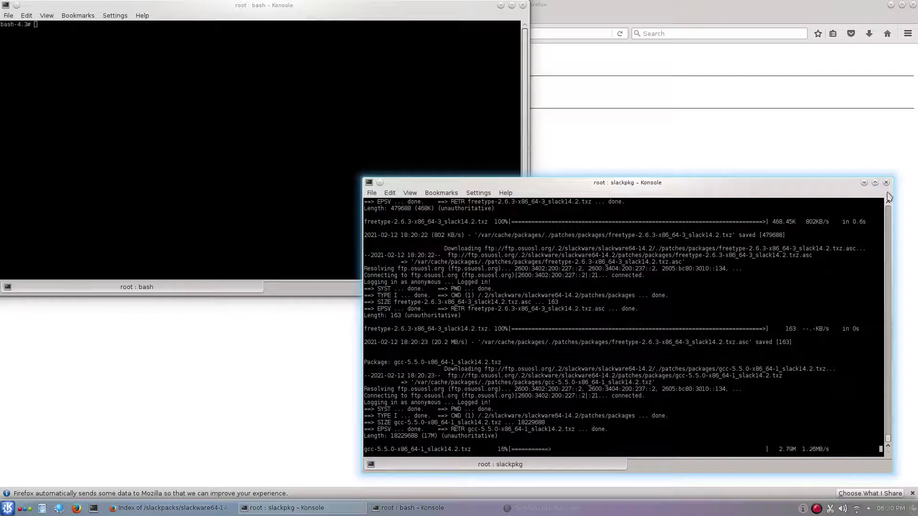
pyautogui.click(863, 182)
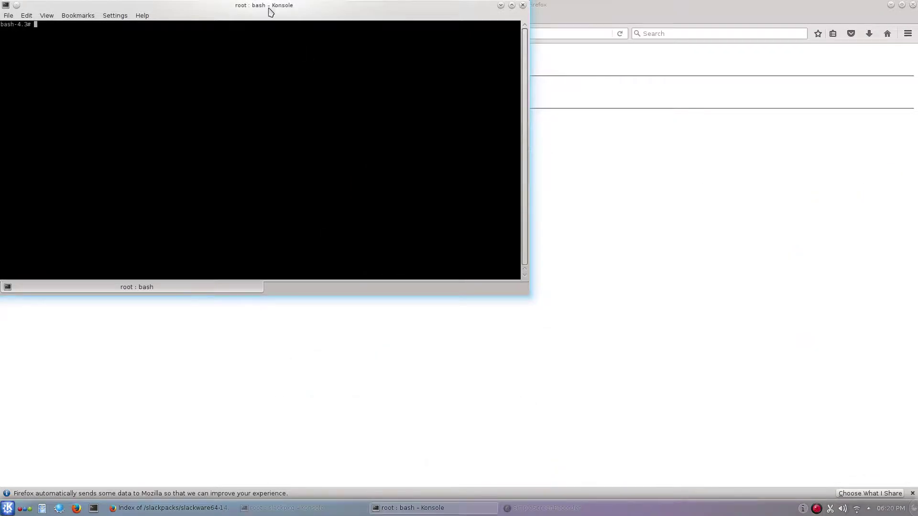
pyautogui.moveTo(269, 6); pyautogui.dragTo(437, 144)
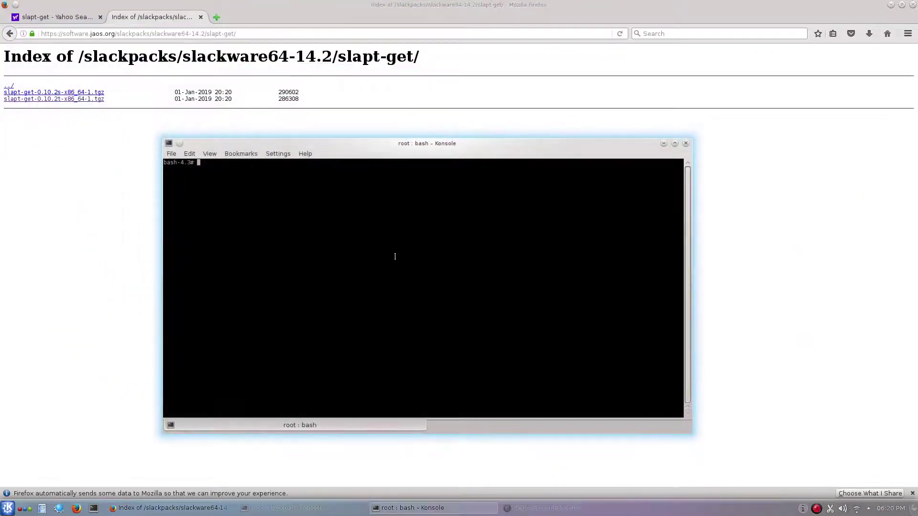
# Step: Change into the Downloads folder and list its files
pyautogui.write('cd')
pyautogui.press('Return')
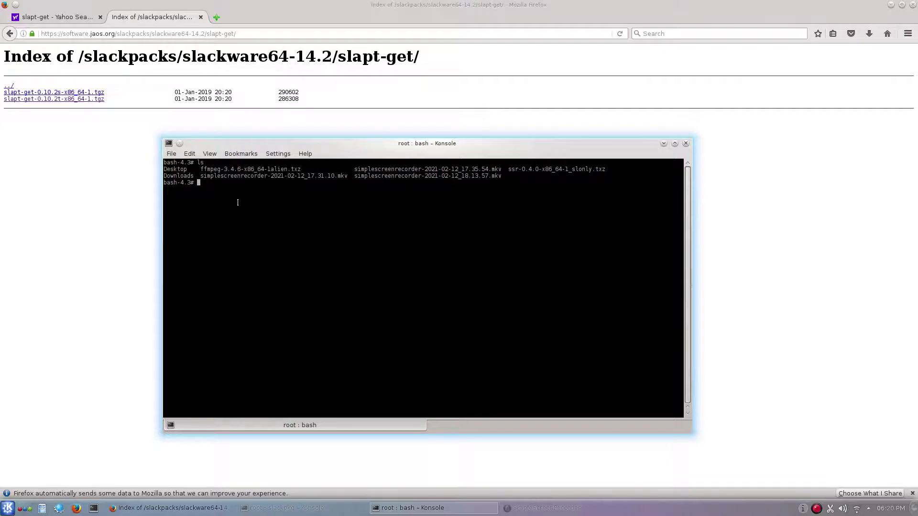
pyautogui.write('cd Downloads')
pyautogui.press('Return')
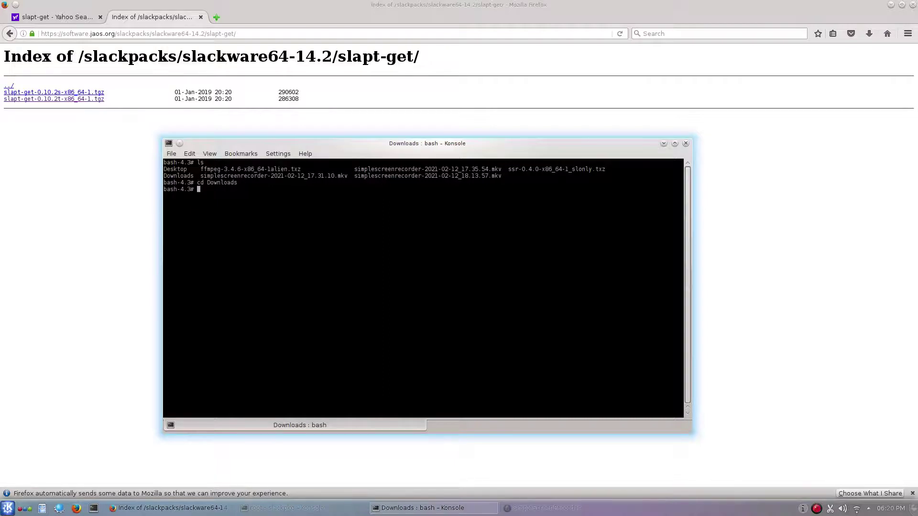
pyautogui.write('ls')
pyautogui.press('Return')
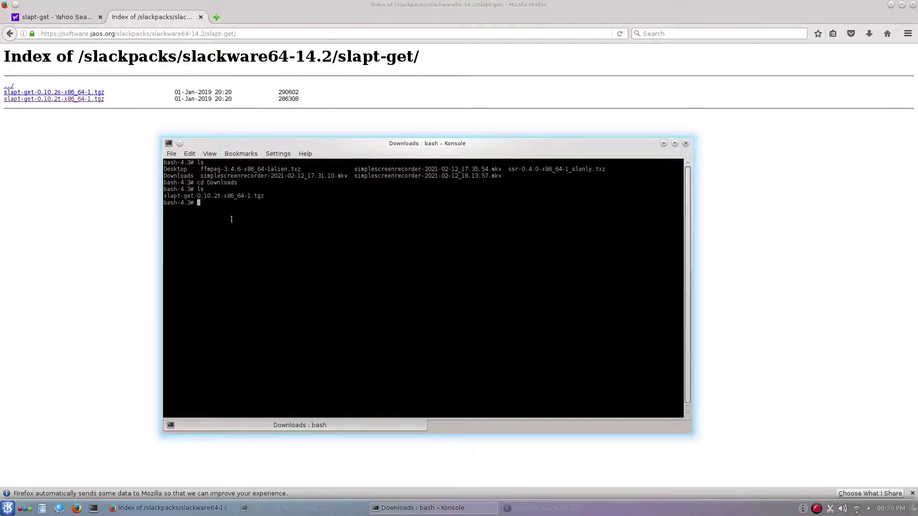
# Step: Install slapt-get-0.10.2t-x86_64-1.tgz with installpkg using the copied file name, then show slapt-get's help
pyautogui.moveTo(263, 197); pyautogui.dragTo(150, 198)
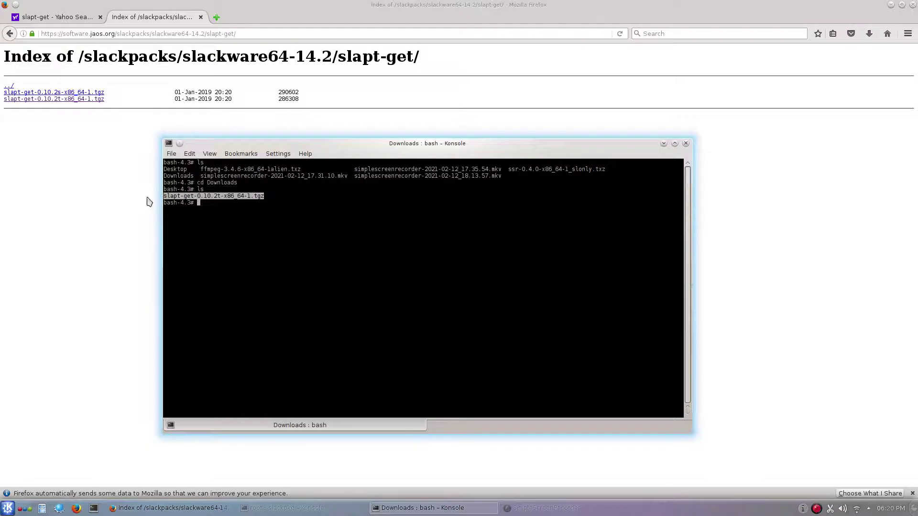
pyautogui.rightClick(228, 197)
pyautogui.click(232, 203)
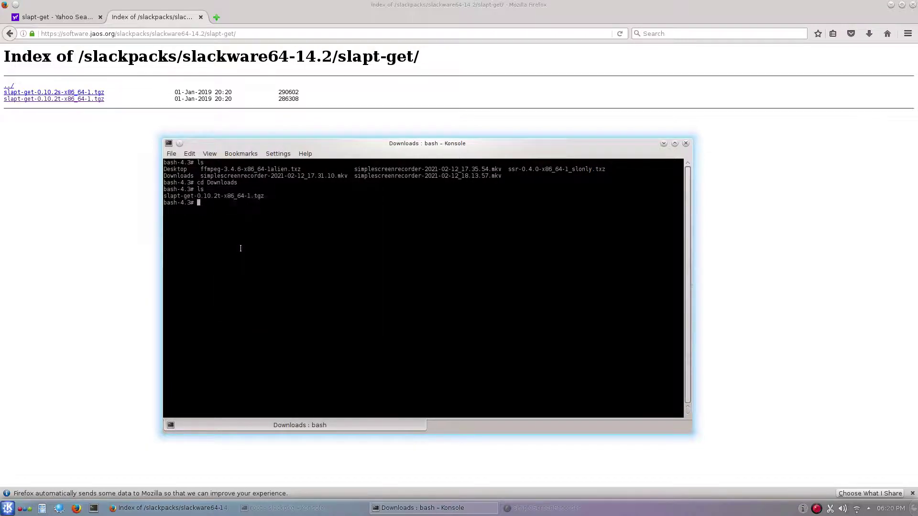
pyautogui.write('installpkg')
pyautogui.rightClick(319, 322)
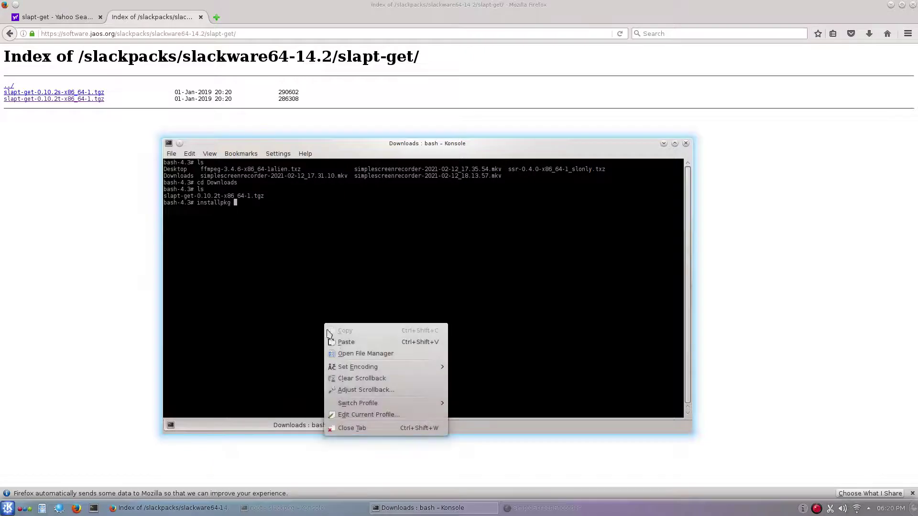
pyautogui.click(345, 342)
pyautogui.press('Return')
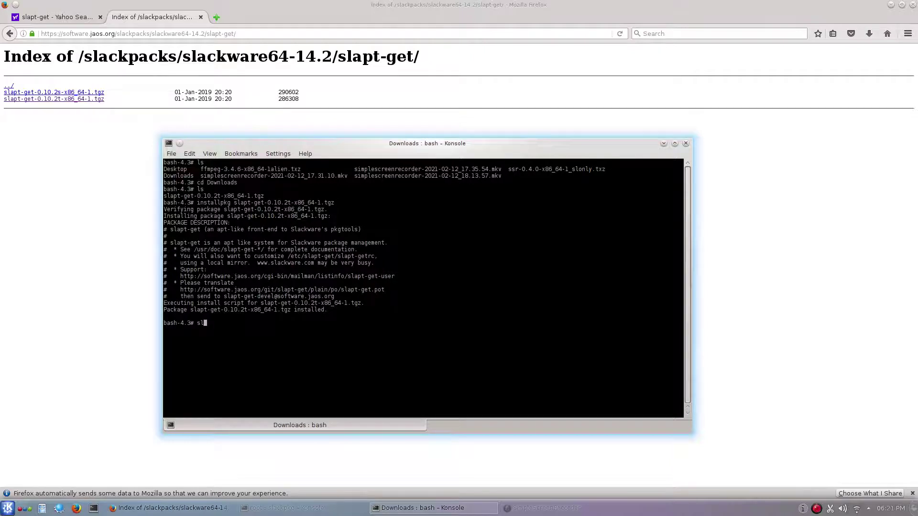
pyautogui.write('apt-get')
pyautogui.press('Return')
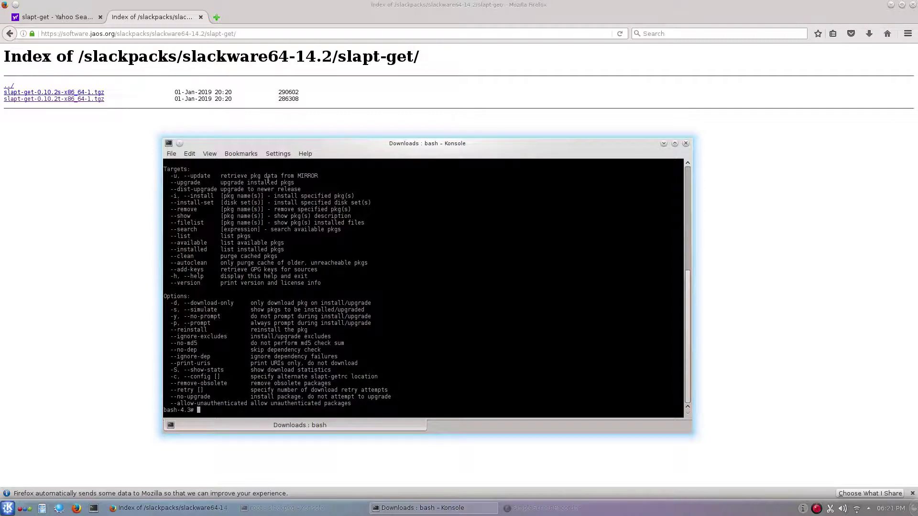
# Step: Run slapt-get -u to fetch package data from the Slackware64-14.2 mirror
pyautogui.moveTo(183, 177); pyautogui.dragTo(212, 176)
pyautogui.click(169, 175)
pyautogui.write('slapt-get -u')
pyautogui.press('Return')
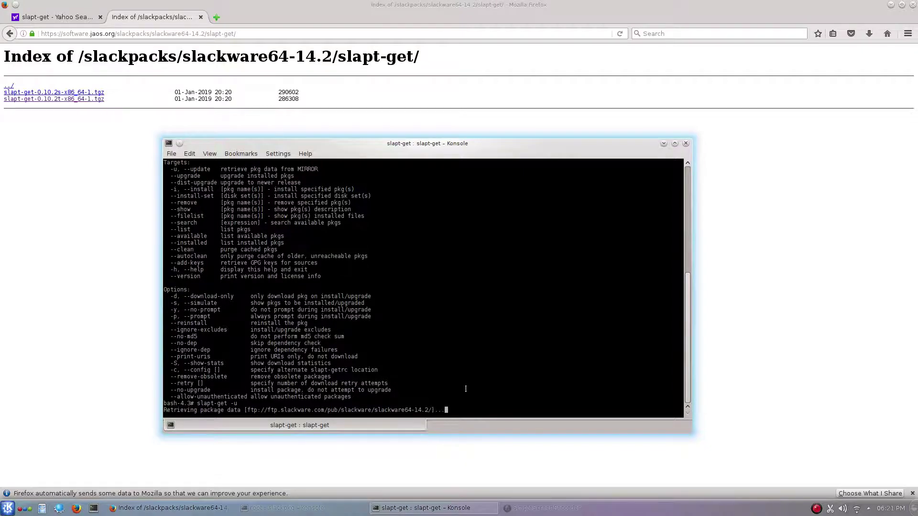
# Step: In a fresh Firefox tab, search for sbopkg and open the sbopkg.org downloads page
pyautogui.click(663, 143)
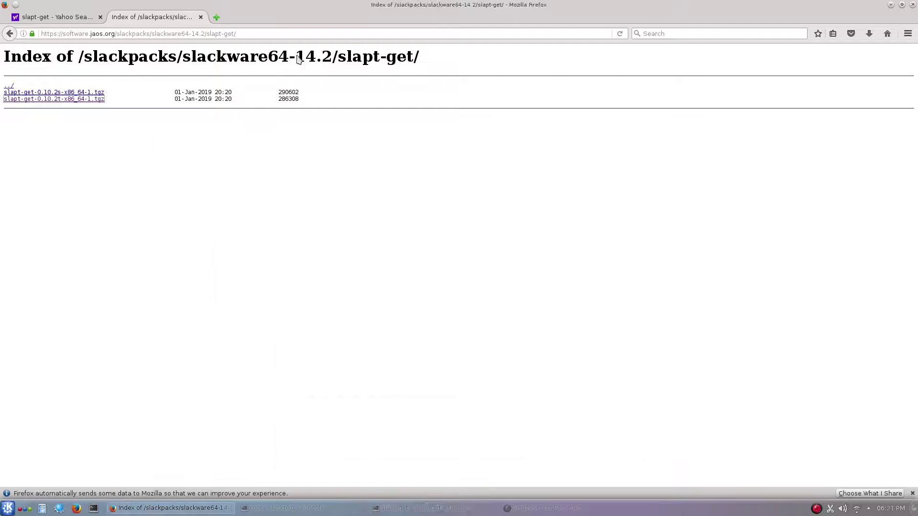
pyautogui.click(217, 17)
pyautogui.click(100, 17)
pyautogui.click(100, 17)
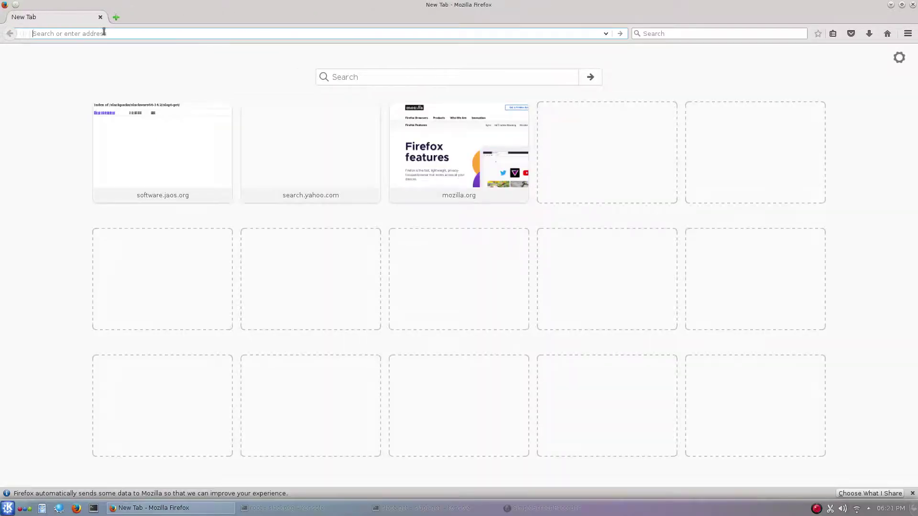
pyautogui.write('sbopkg')
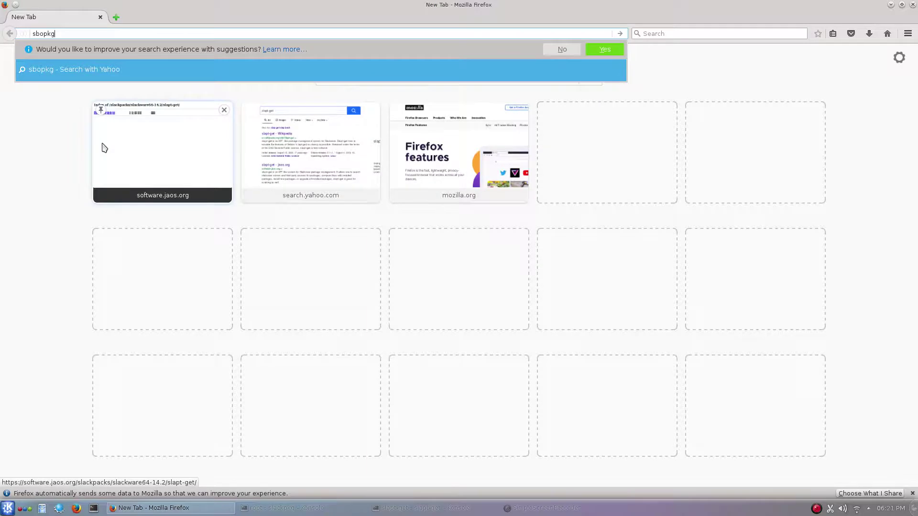
pyautogui.press('Return')
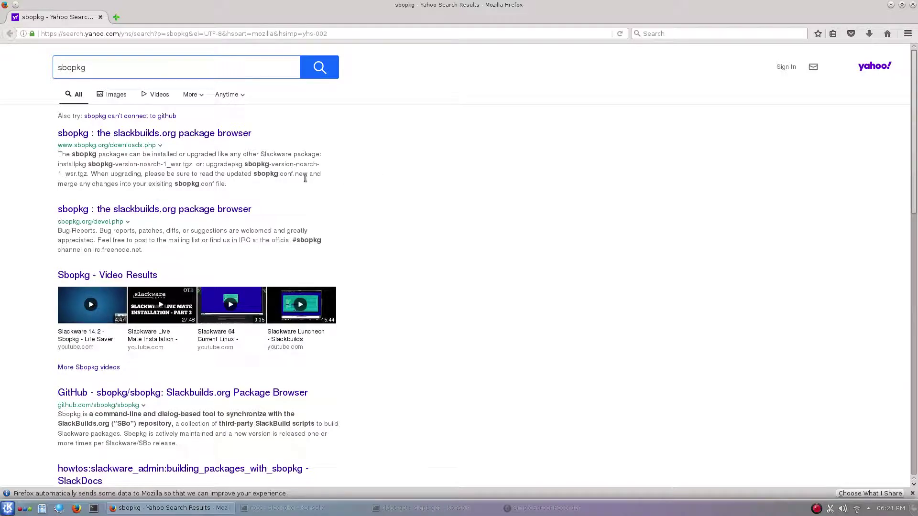
pyautogui.click(180, 134)
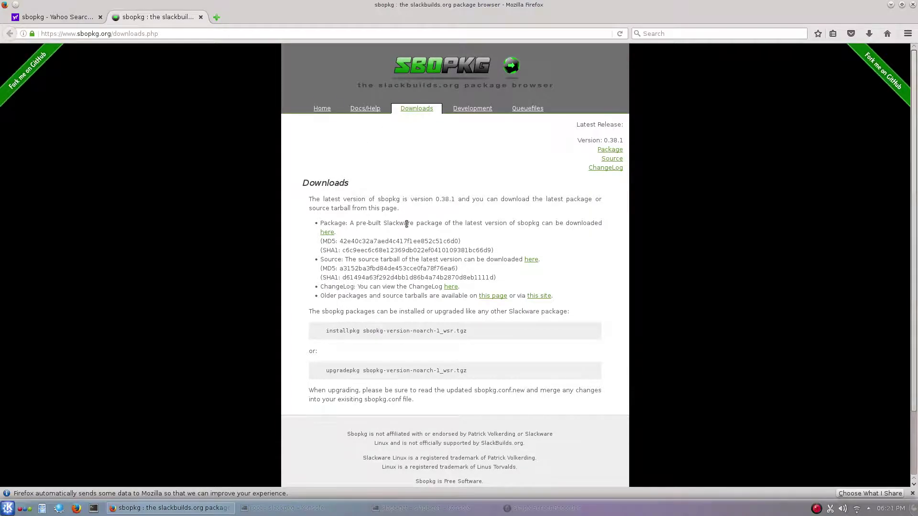
# Step: Save the sbopkg-0.38.1-noarch-1_wsr.tgz package, close Firefox, and return to the slapt-get terminal
pyautogui.moveTo(362, 222); pyautogui.dragTo(568, 226)
pyautogui.click(327, 242)
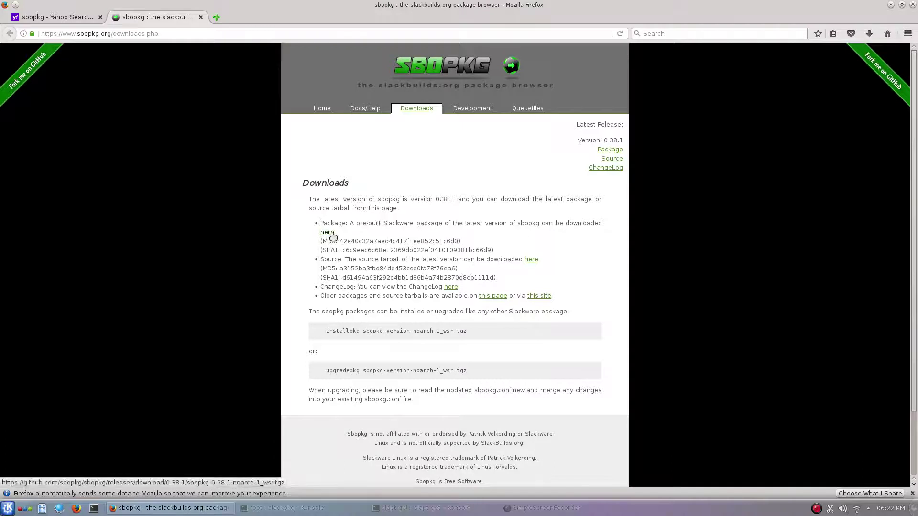
pyautogui.click(331, 233)
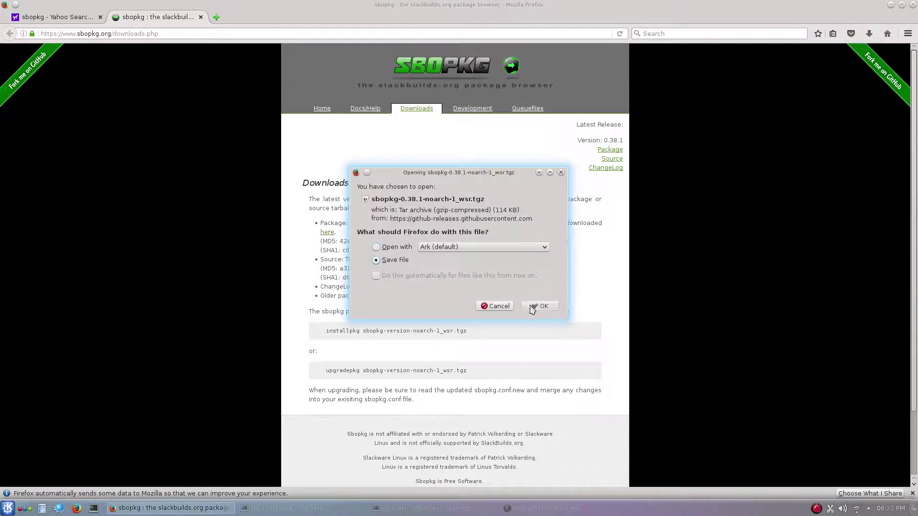
pyautogui.click(540, 306)
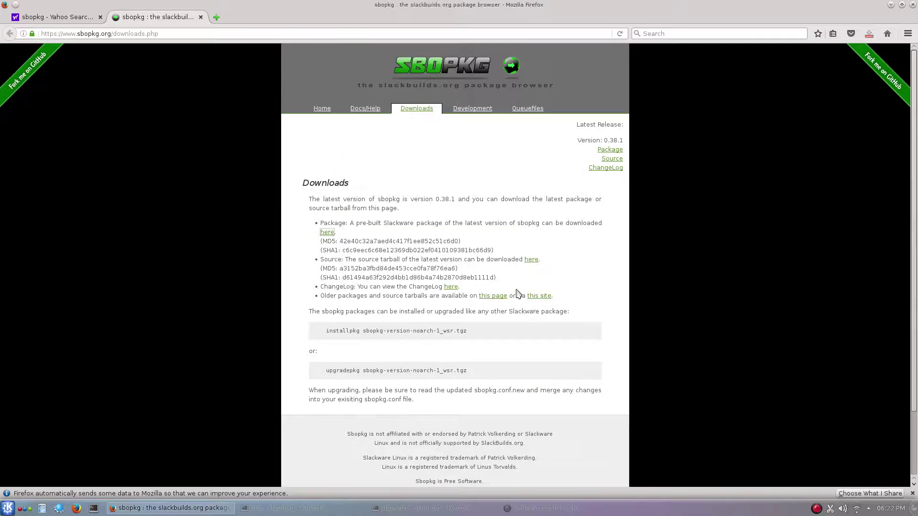
pyautogui.click(912, 5)
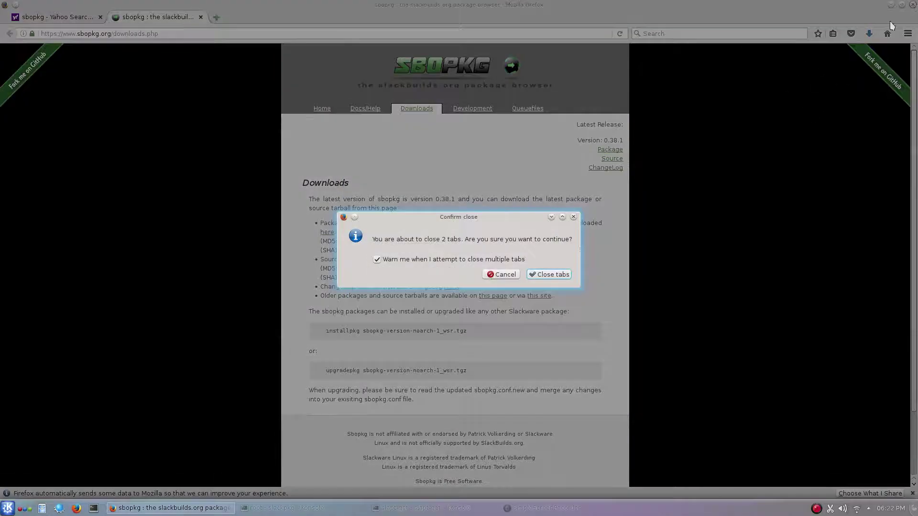
pyautogui.click(558, 273)
pyautogui.click(299, 508)
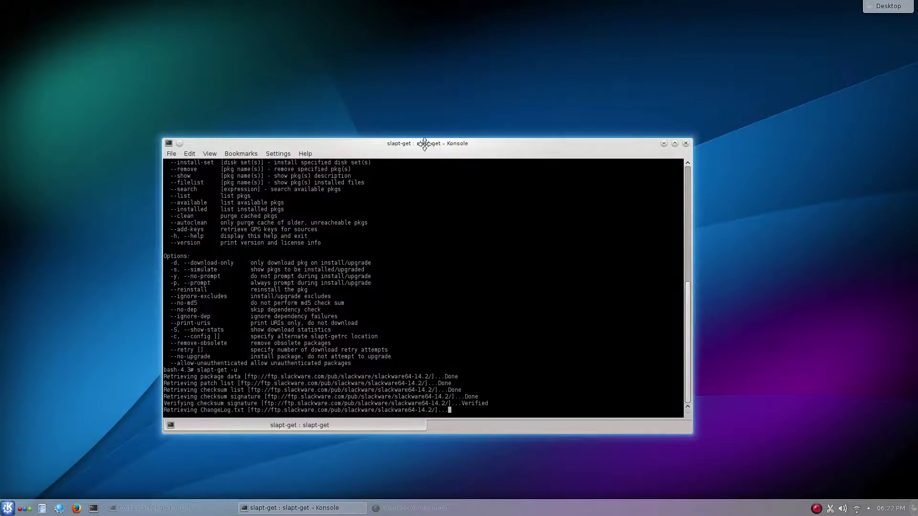
# Step: Open a second terminal, change into Downloads, and list its files
pyautogui.moveTo(427, 146); pyautogui.dragTo(286, 27)
pyautogui.click(95, 507)
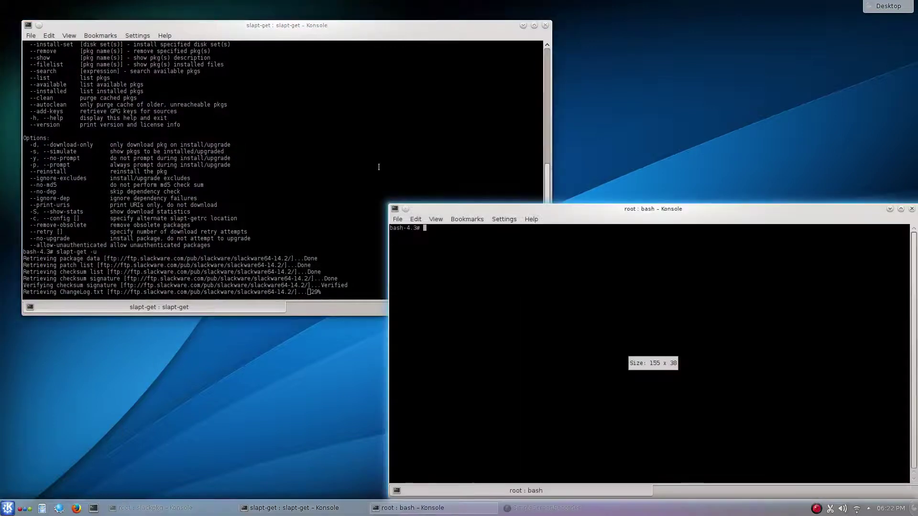
pyautogui.moveTo(544, 200); pyautogui.dragTo(509, 188)
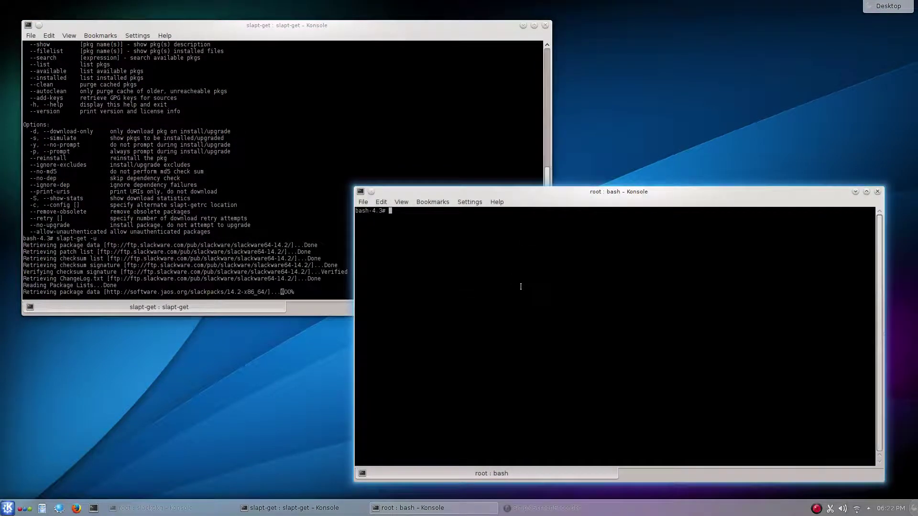
pyautogui.write('cd D')
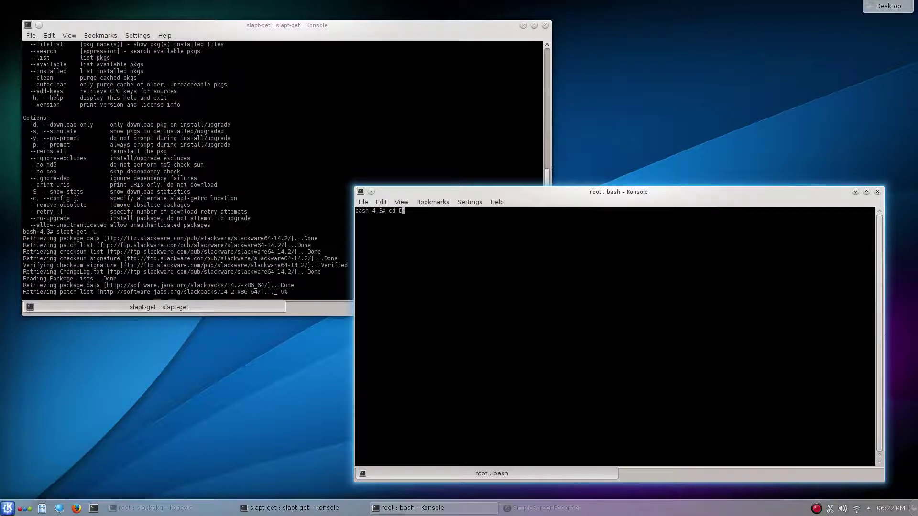
pyautogui.write('ownl')
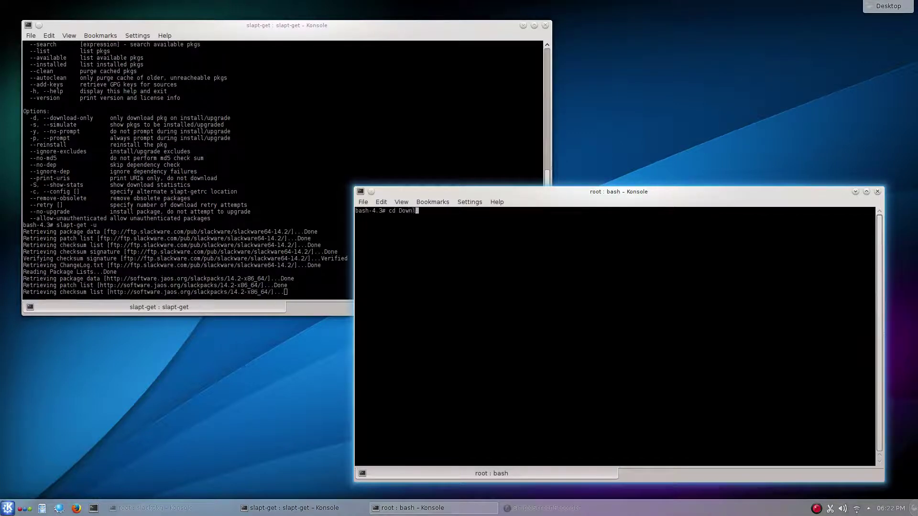
pyautogui.write('oads')
pyautogui.press('Return')
pyautogui.write('ls')
pyautogui.press('Return')
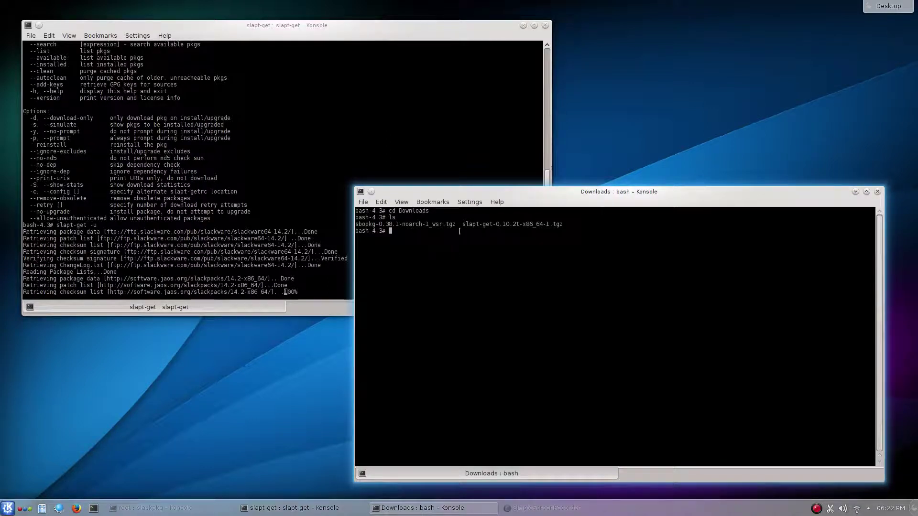
# Step: Install sbopkg-0.38.1-noarch-1_wsr.tgz with installpkg using the pasted file name
pyautogui.moveTo(455, 224); pyautogui.dragTo(334, 222)
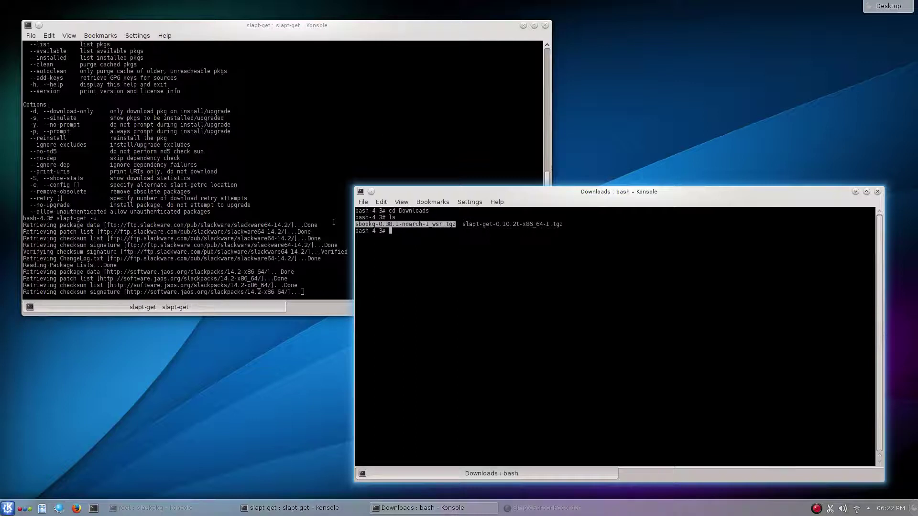
pyautogui.rightClick(366, 224)
pyautogui.click(388, 229)
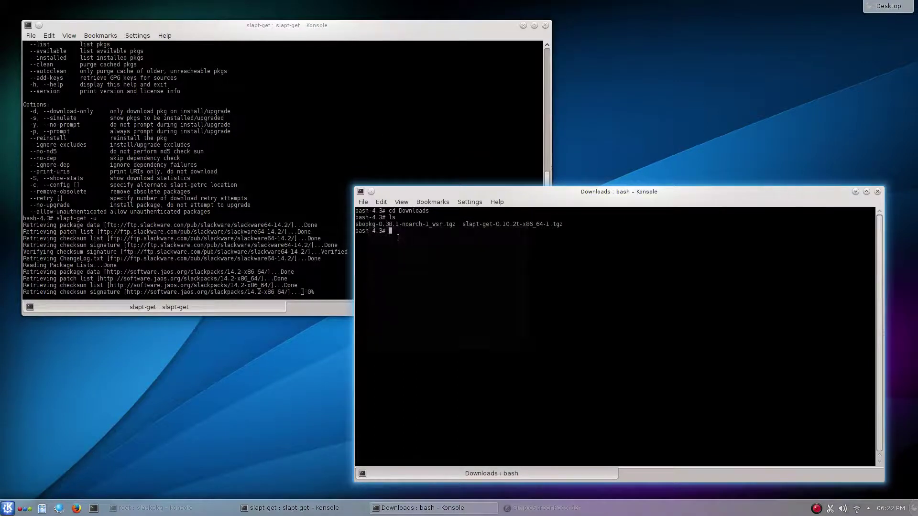
pyautogui.rightClick(399, 238)
pyautogui.click(420, 257)
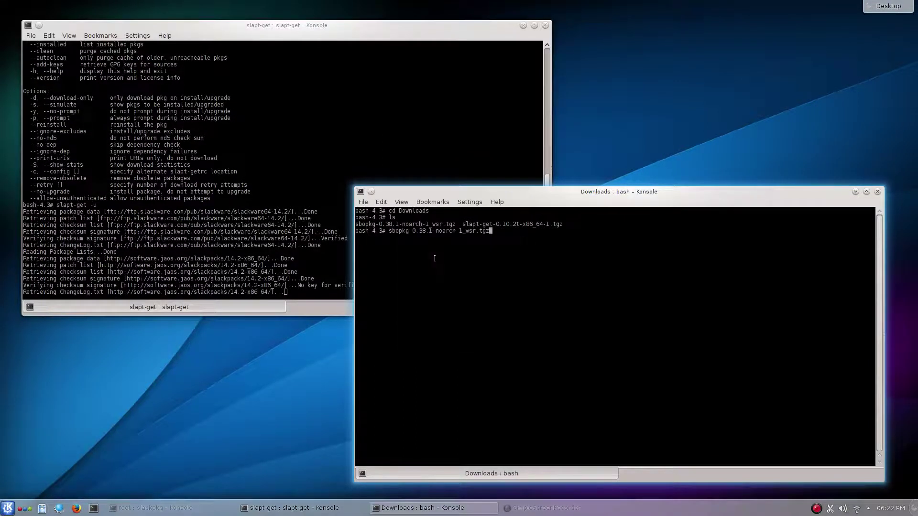
pyautogui.press('Left')
pyautogui.press('Left')
pyautogui.press('Left')
pyautogui.press('Left')
pyautogui.press('Left')
pyautogui.press('Left')
pyautogui.press('Left')
pyautogui.press('Left')
pyautogui.press('Left')
pyautogui.press('Left')
pyautogui.press('Left')
pyautogui.press('Left')
pyautogui.press('Left')
pyautogui.press('Left')
pyautogui.press('Left')
pyautogui.press('Left')
pyautogui.press('Left')
pyautogui.press('Left')
pyautogui.press('Left')
pyautogui.press('Left')
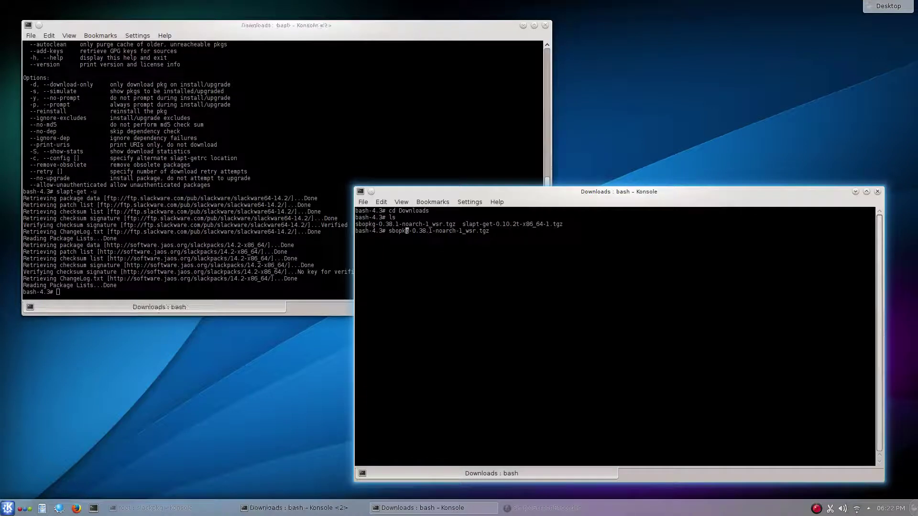
pyautogui.write('instal')
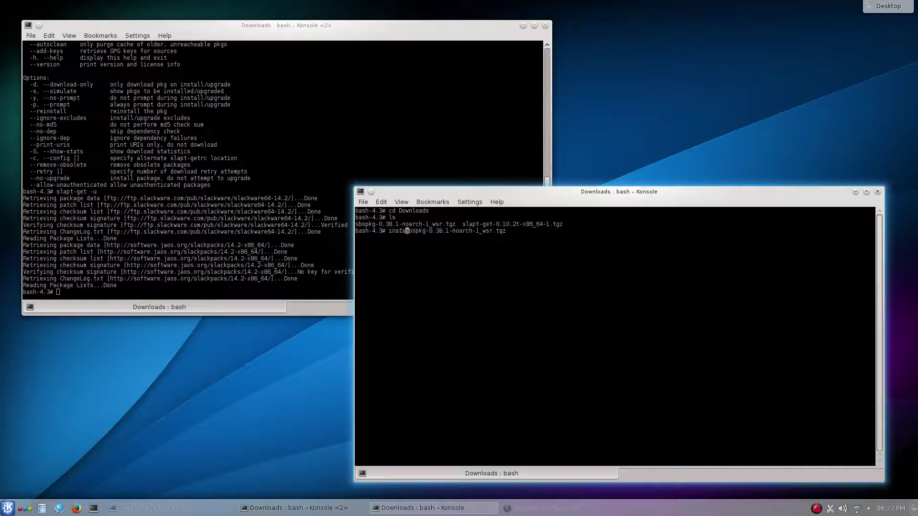
pyautogui.write('lpkg')
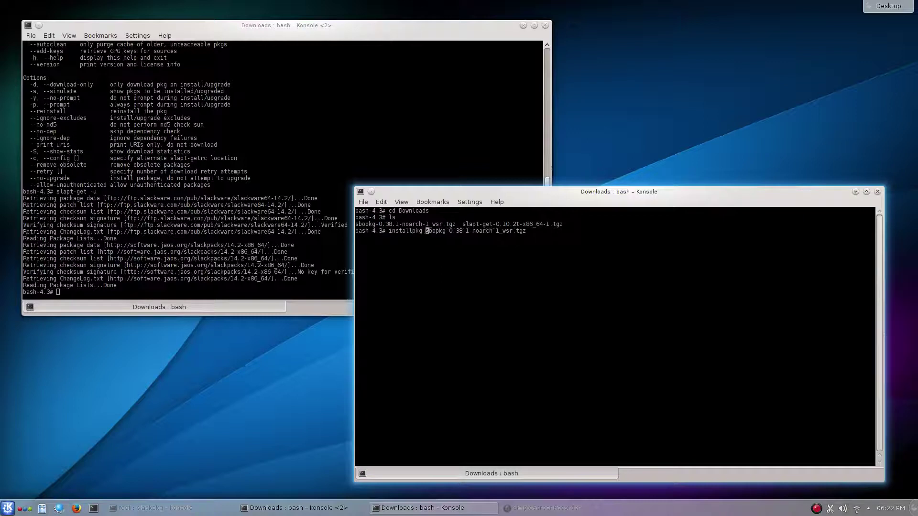
pyautogui.press('Return')
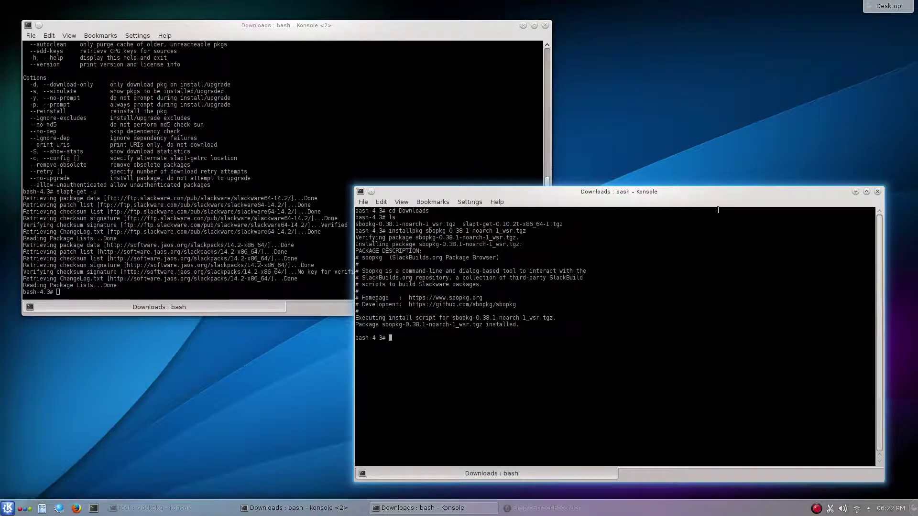
# Step: Close the Downloads terminal and install gslapt with slapt-get -i gslapt
pyautogui.click(877, 192)
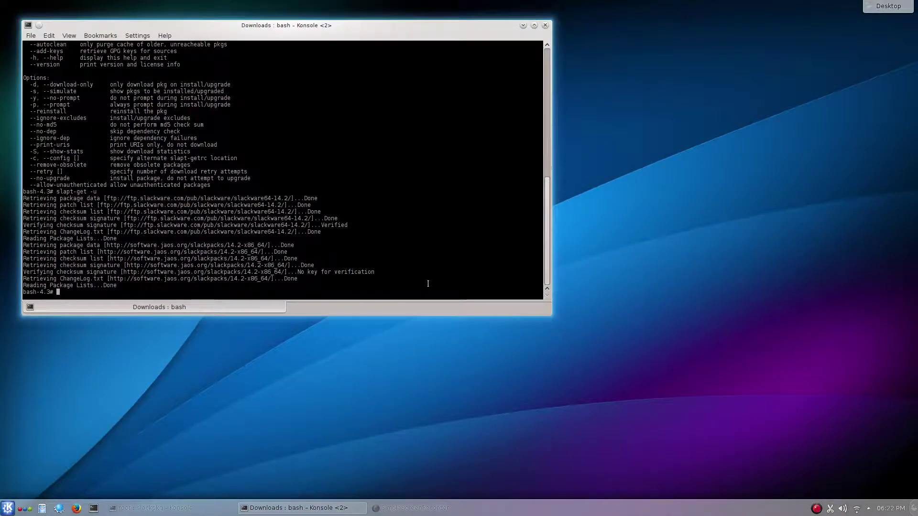
pyautogui.write('slapt-get -i gslapt')
pyautogui.press('Return')
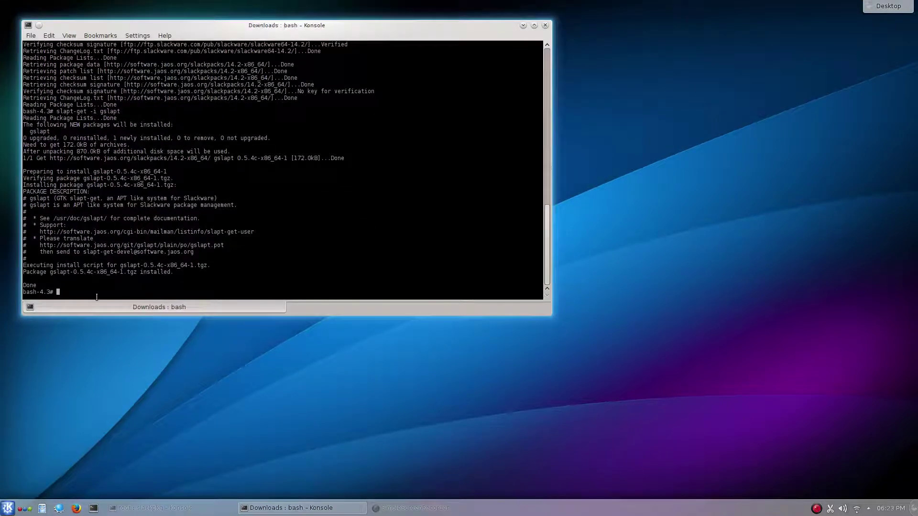
# Step: Browse the application launcher's categories and recently installed programs, then close the launcher
pyautogui.click(8, 507)
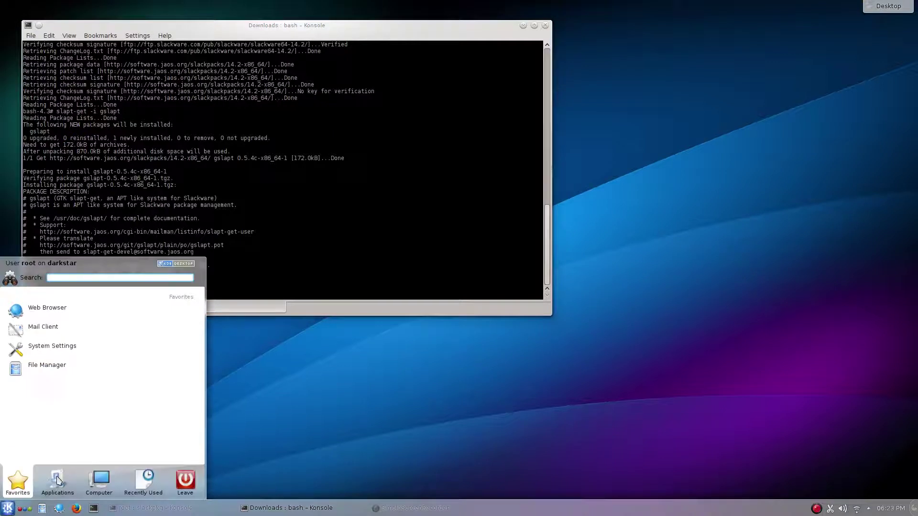
pyautogui.click(58, 480)
pyautogui.click(46, 314)
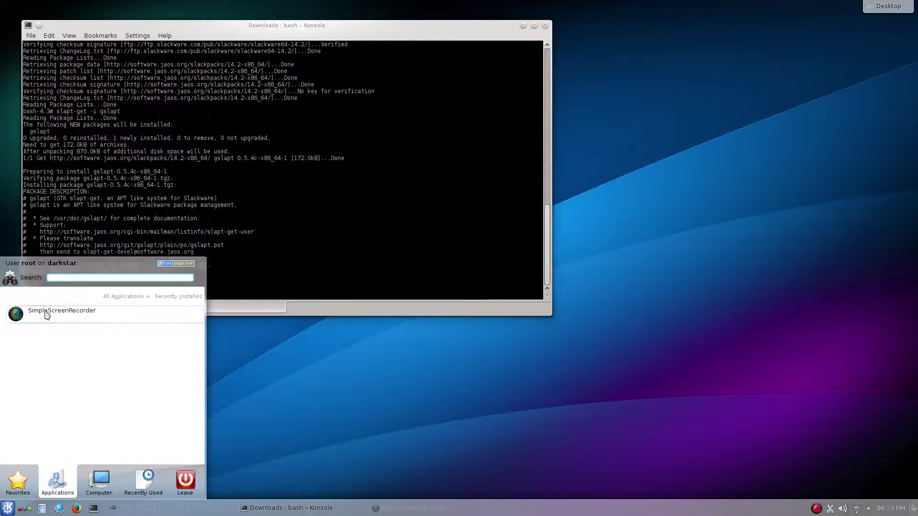
pyautogui.click(14, 486)
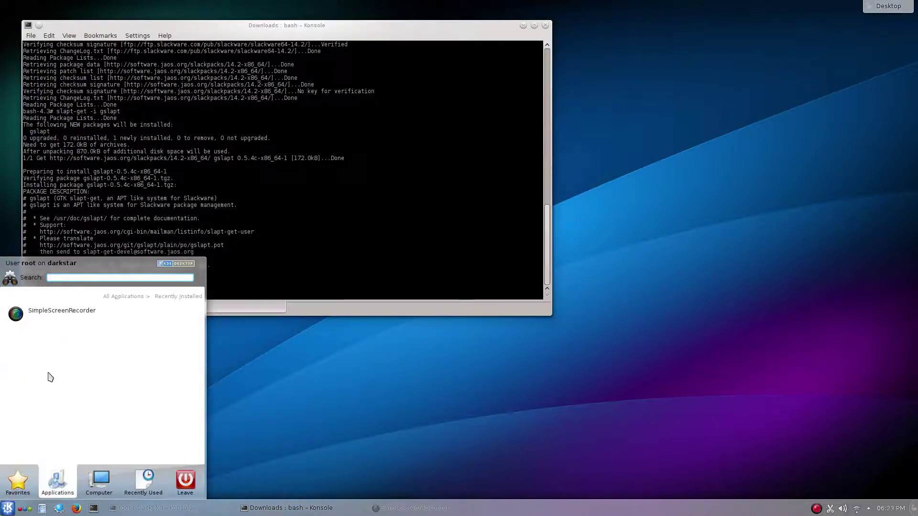
pyautogui.click(260, 416)
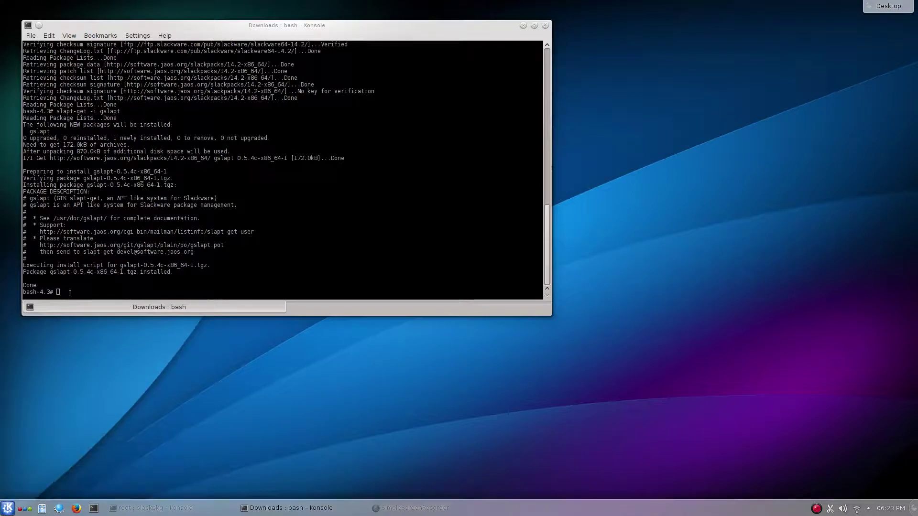
# Step: Run sbopkg and answer C to create its missing directories
pyautogui.click(69, 290)
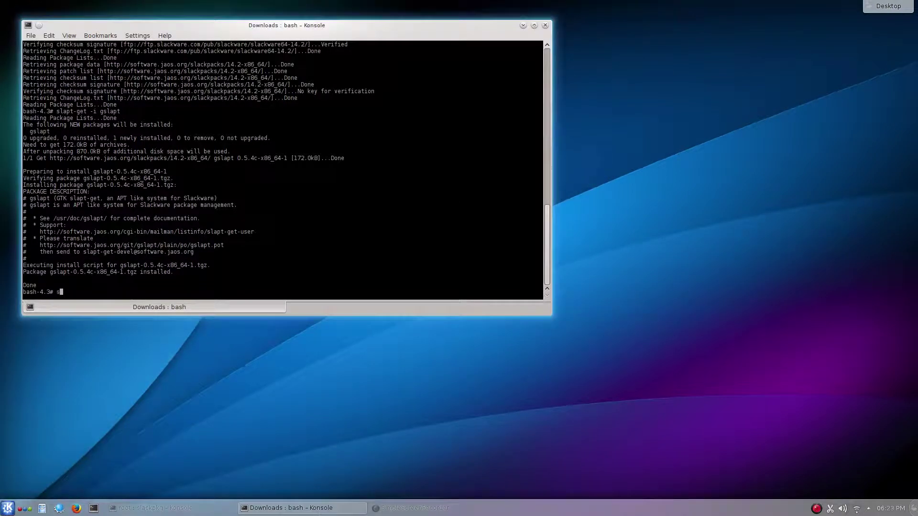
pyautogui.write('sbopkg')
pyautogui.press('Return')
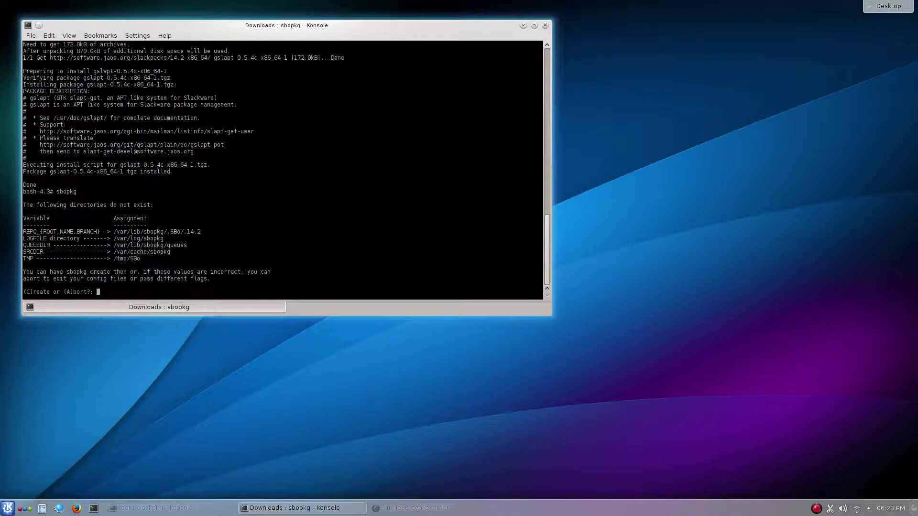
pyautogui.write('c')
pyautogui.press('Return')
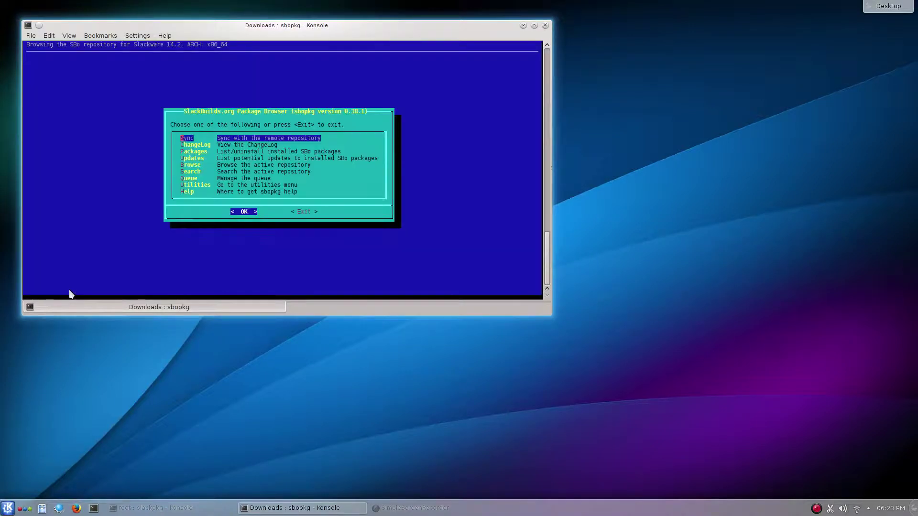
# Step: Launch Gslapt from the Recently Installed applications, then move and enlarge its window
pyautogui.click(7, 507)
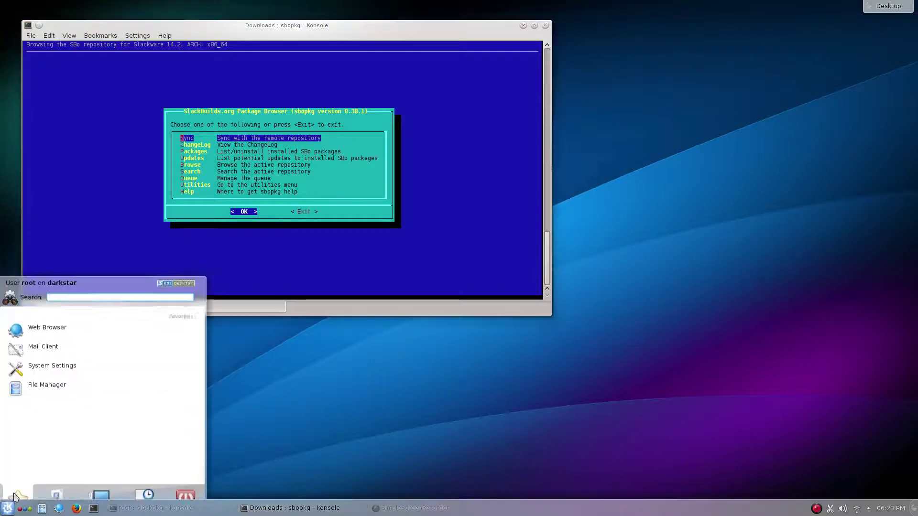
pyautogui.click(57, 482)
pyautogui.click(53, 326)
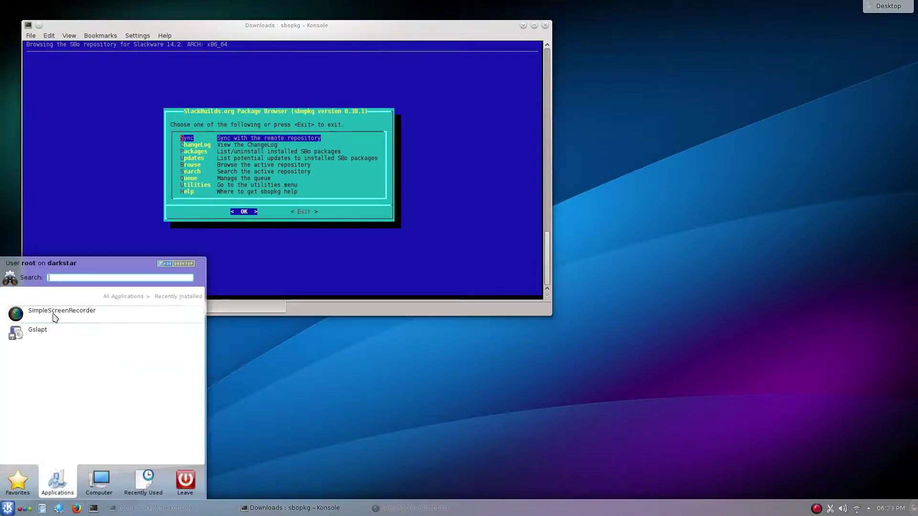
pyautogui.click(54, 331)
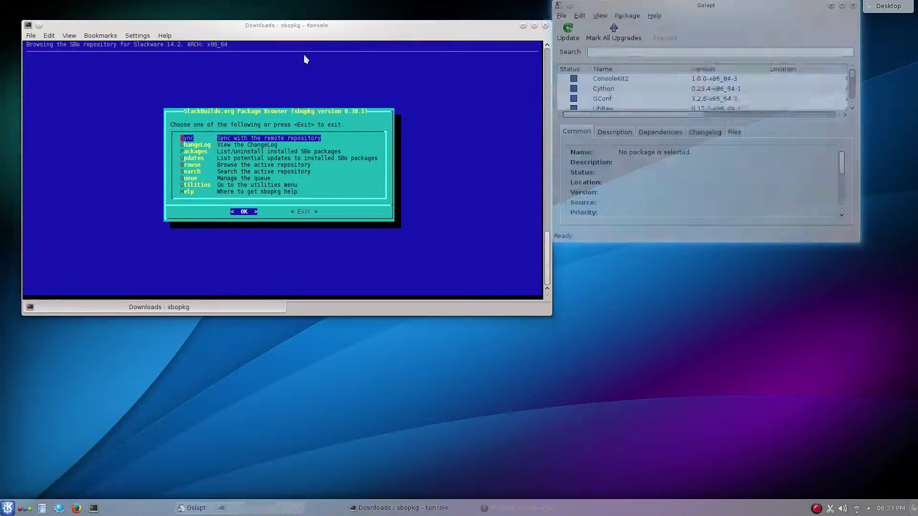
pyautogui.moveTo(685, 17); pyautogui.dragTo(632, 148)
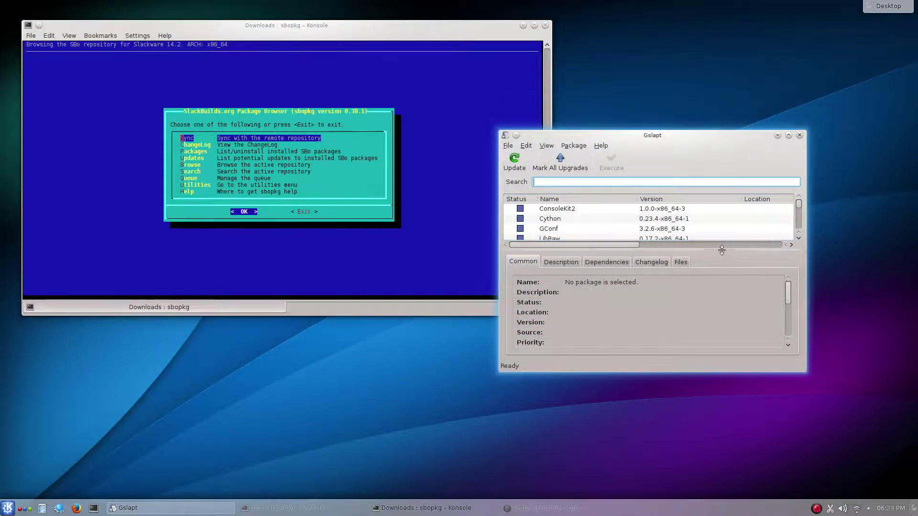
pyautogui.moveTo(719, 250); pyautogui.dragTo(717, 322)
pyautogui.scroll(-5, 587, 225)
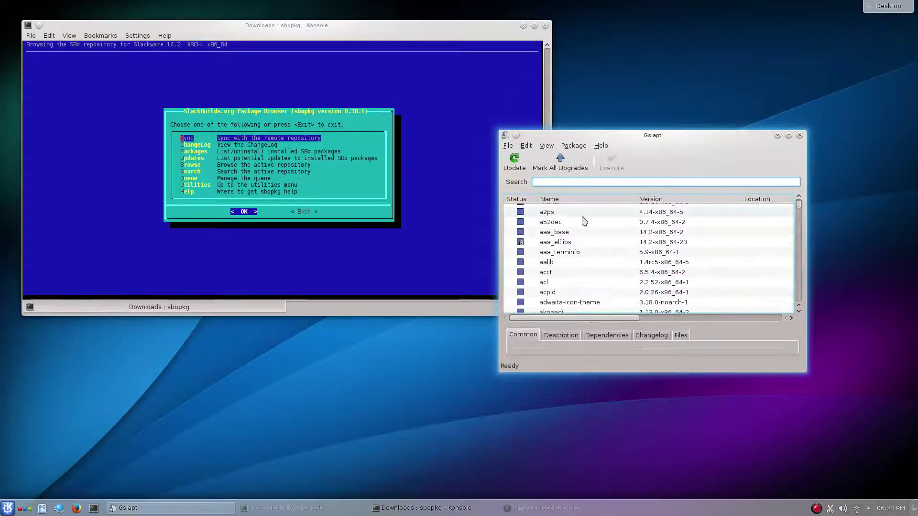
pyautogui.scroll(5, 582, 223)
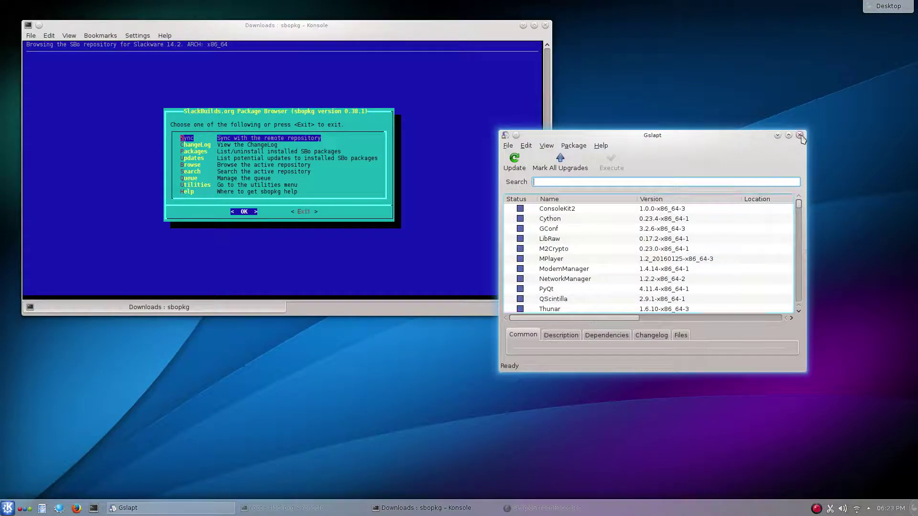
pyautogui.scroll(-5, 585, 282)
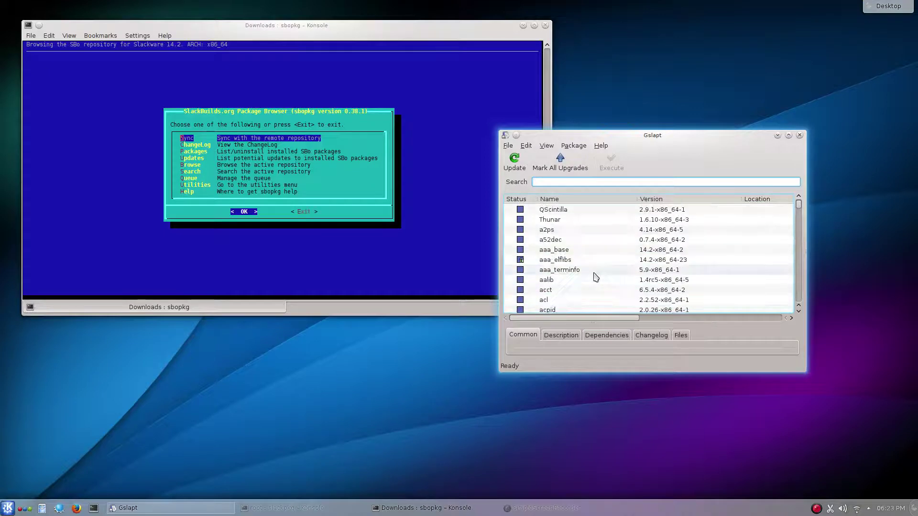
pyautogui.scroll(5, 591, 273)
# Step: Start Gslapt's package data update from the Slackware64-14.2 mirror, keeping the terminal visible
pyautogui.click(516, 160)
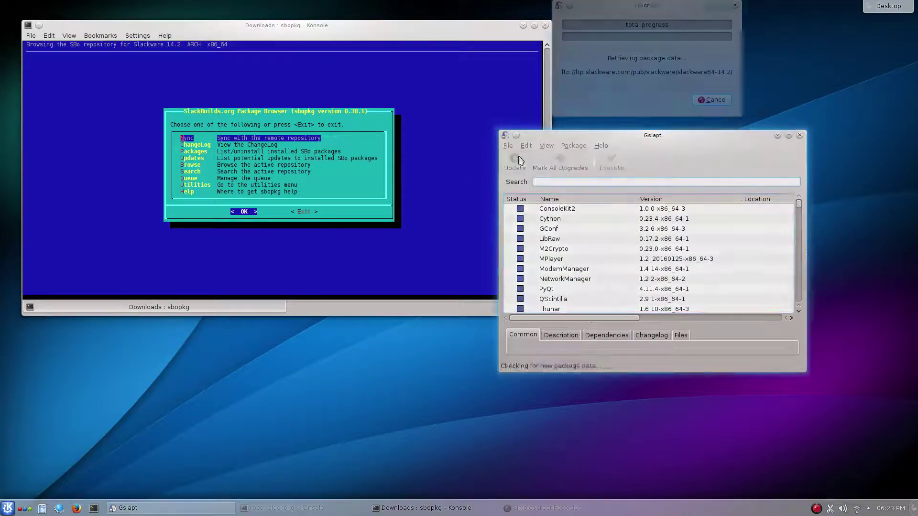
pyautogui.moveTo(625, 9); pyautogui.dragTo(635, 204)
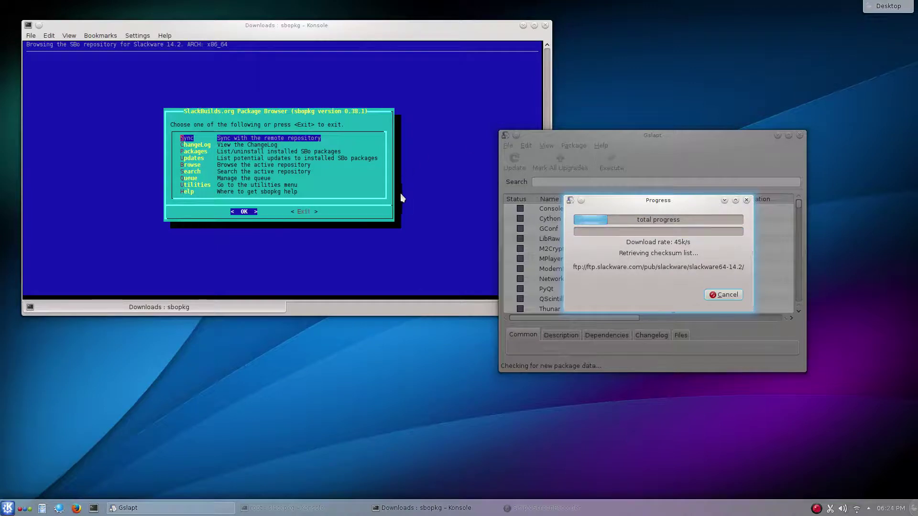
pyautogui.click(435, 194)
pyautogui.moveTo(371, 28); pyautogui.dragTo(360, 29)
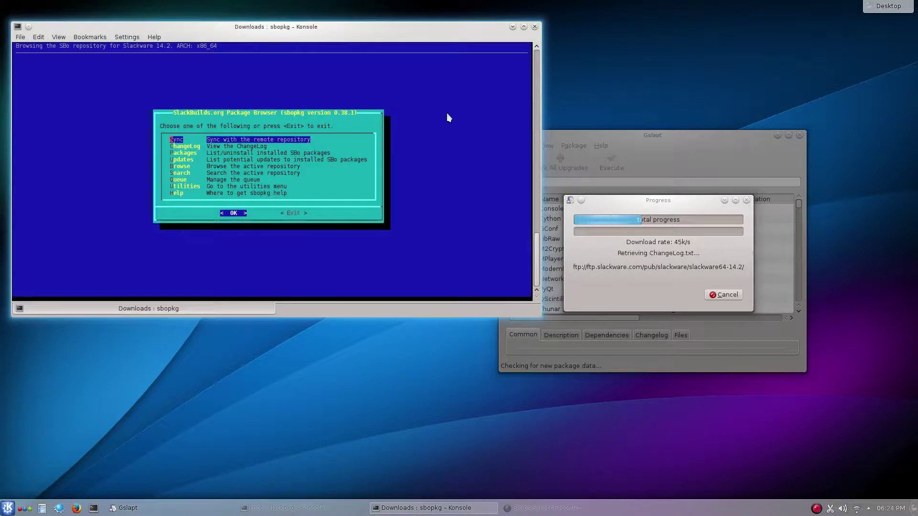
# Step: Select the SBo (14.2) repository in sbopkg's Utilities and save it to the config
pyautogui.press('Down')
pyautogui.press('Down')
pyautogui.press('Down')
pyautogui.press('Down')
pyautogui.press('Down')
pyautogui.press('Down')
pyautogui.press('Down')
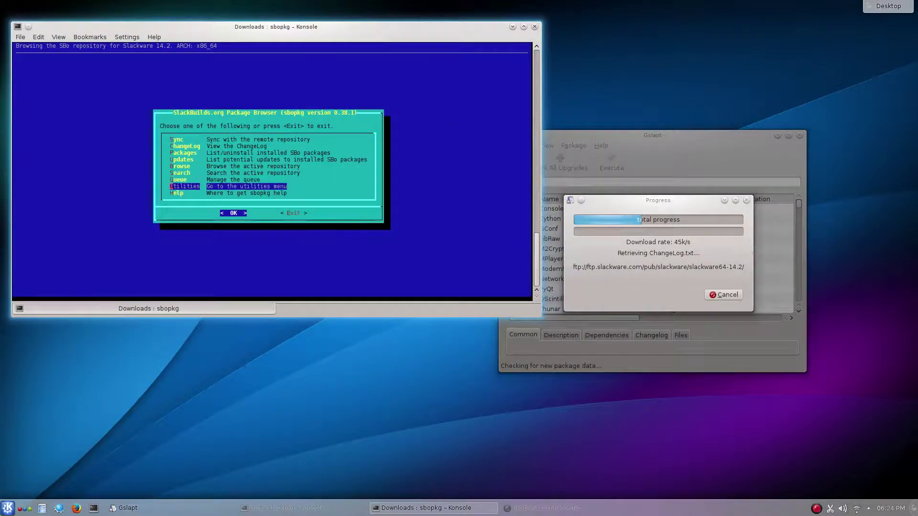
pyautogui.press('Return')
pyautogui.press('Down')
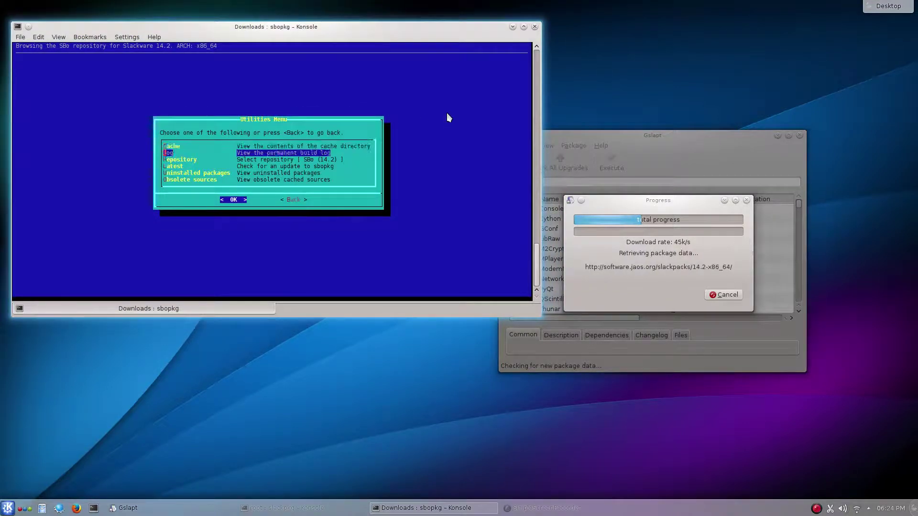
pyautogui.press('Down')
pyautogui.press('Return')
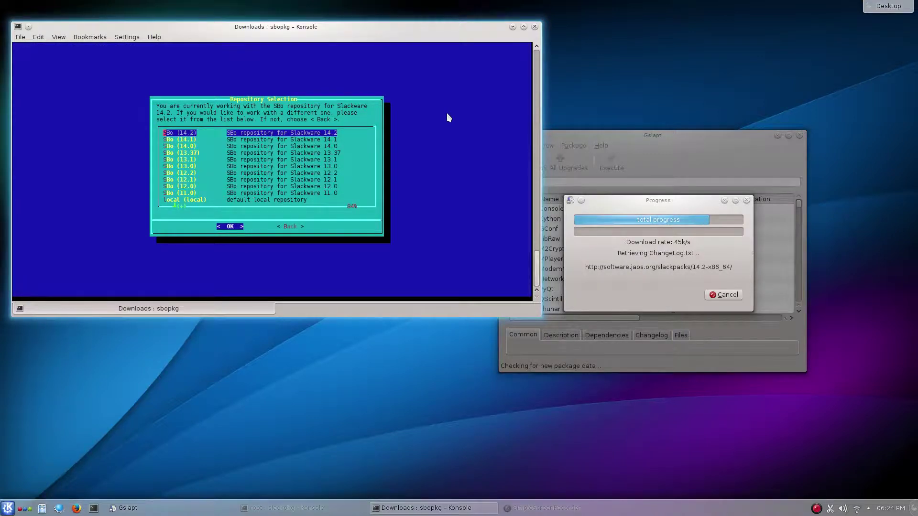
pyautogui.press('Return')
pyautogui.press('Left')
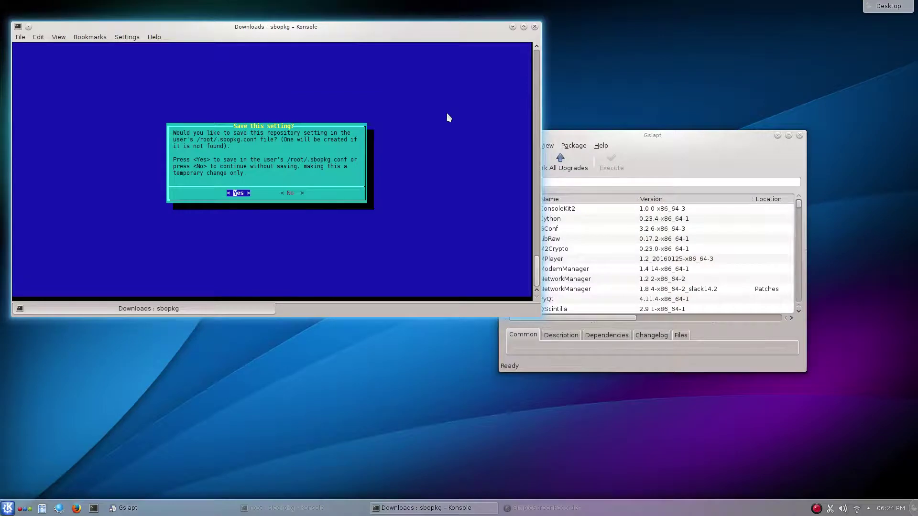
pyautogui.press('Return')
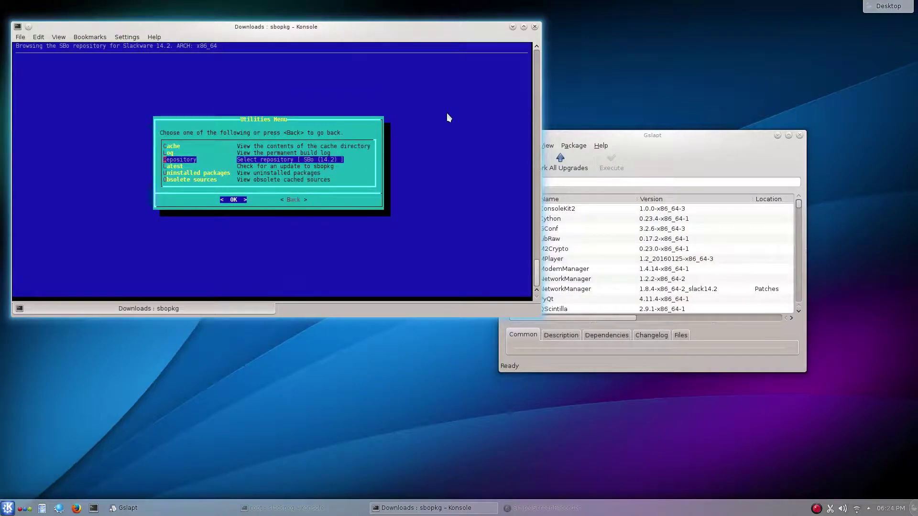
# Step: Close the Gslapt window and highlight sbopkg's Back option
pyautogui.click(764, 139)
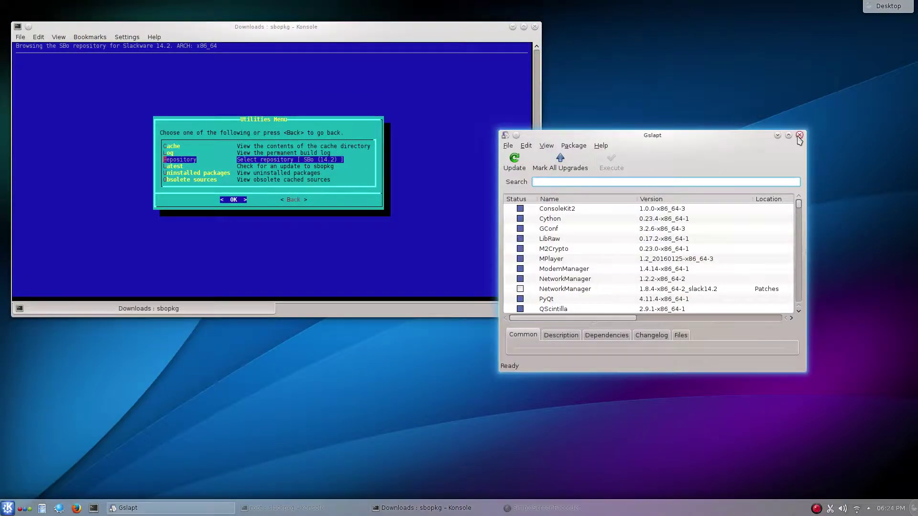
pyautogui.click(798, 136)
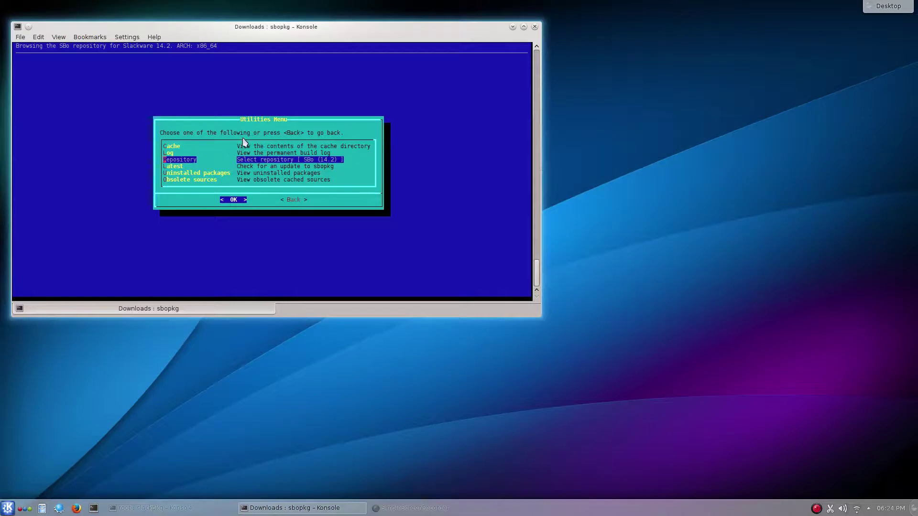
pyautogui.press('Tab')
# Step: Return to sbopkg's main menu and sync the SBo 14.2 repository until SYNC COMPLETE
pyautogui.press('Return')
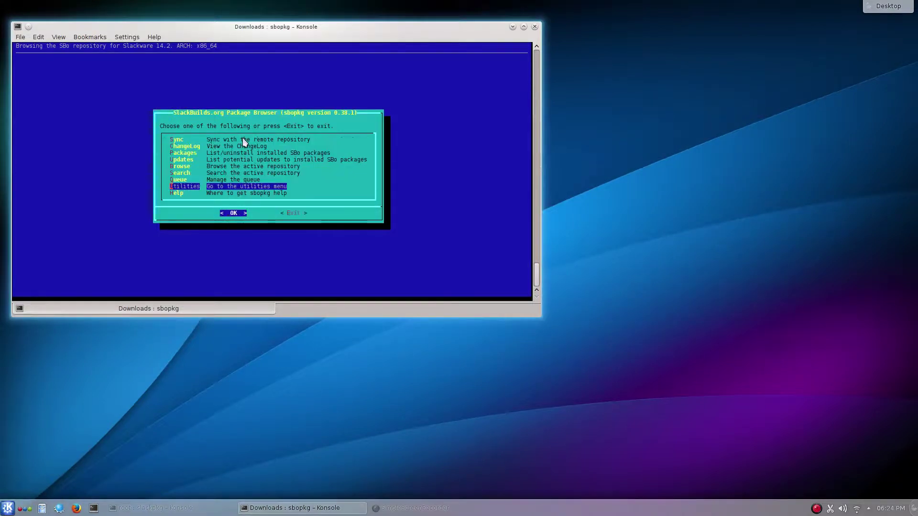
pyautogui.press('Up')
pyautogui.press('Up')
pyautogui.press('Up')
pyautogui.press('Up')
pyautogui.press('Up')
pyautogui.press('Up')
pyautogui.press('Up')
pyautogui.press('Return')
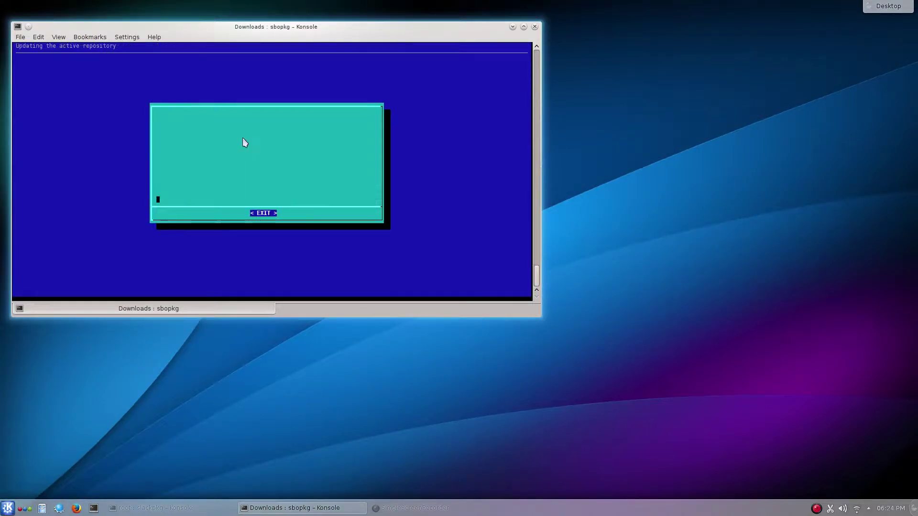
pyautogui.moveTo(277, 26); pyautogui.dragTo(288, 19)
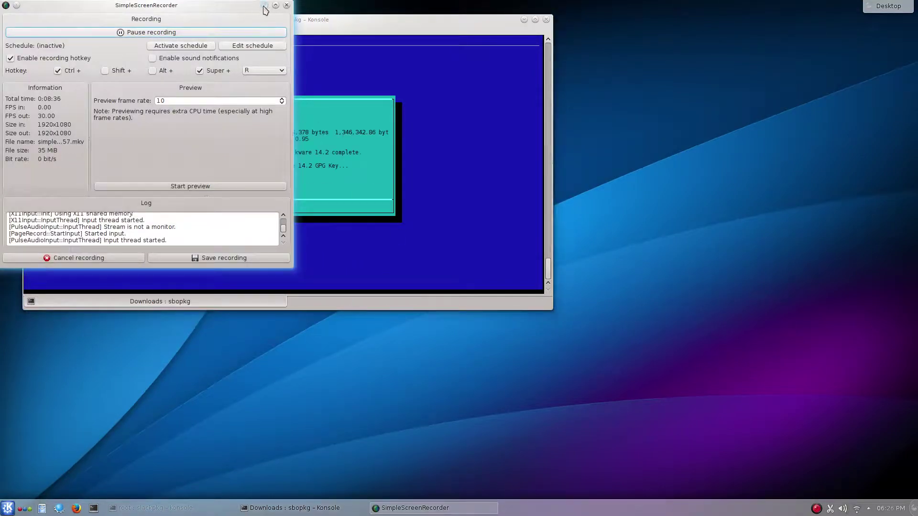
pyautogui.click(264, 5)
pyautogui.moveTo(325, 25); pyautogui.dragTo(441, 92)
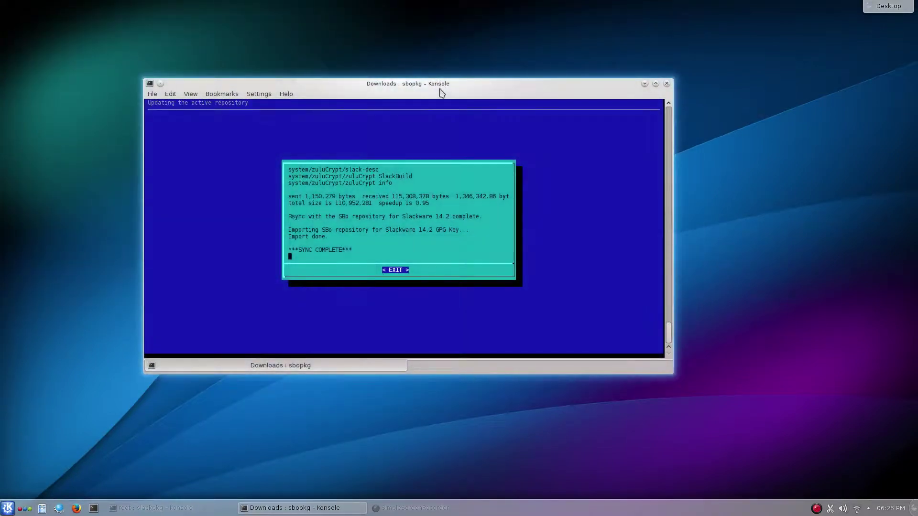
# Step: Dismiss the sync-complete box and open sbopkg's repository Search dialog
pyautogui.press('Return')
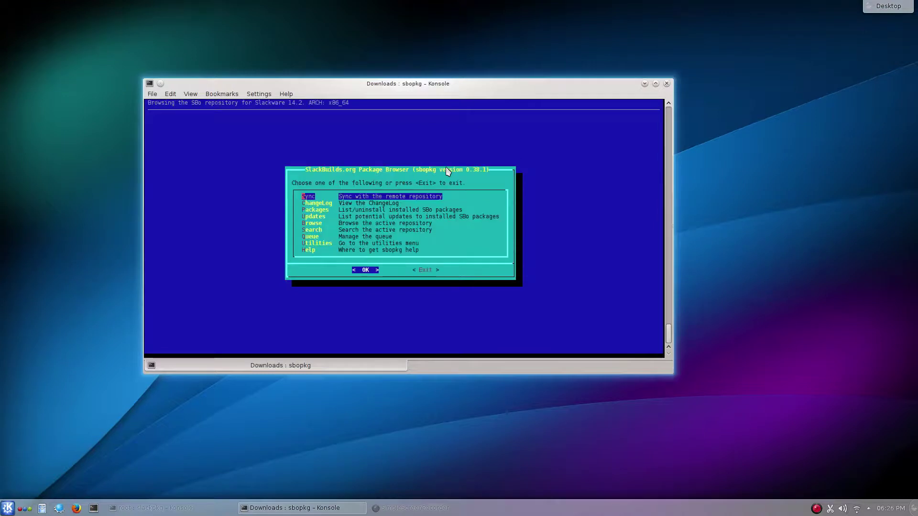
pyautogui.press('Down')
pyautogui.press('Down')
pyautogui.press('Down')
pyautogui.press('Down')
pyautogui.press('Down')
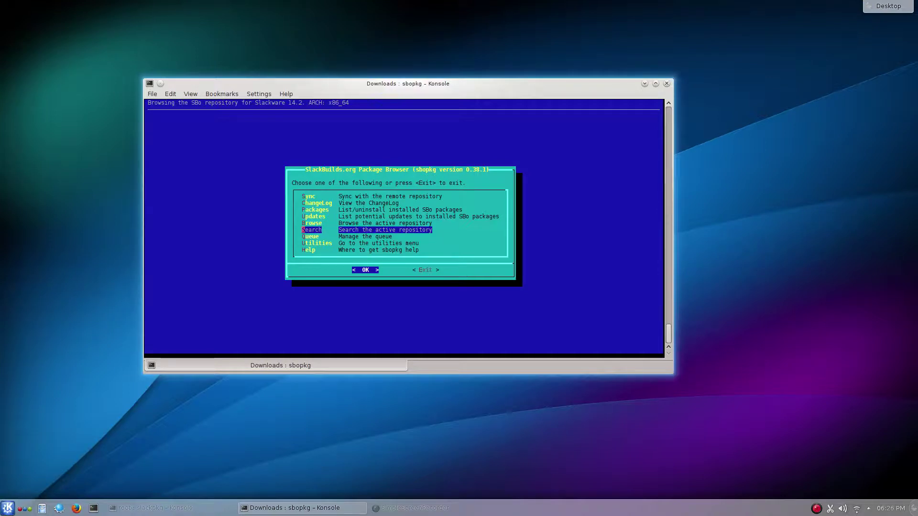
pyautogui.press('Return')
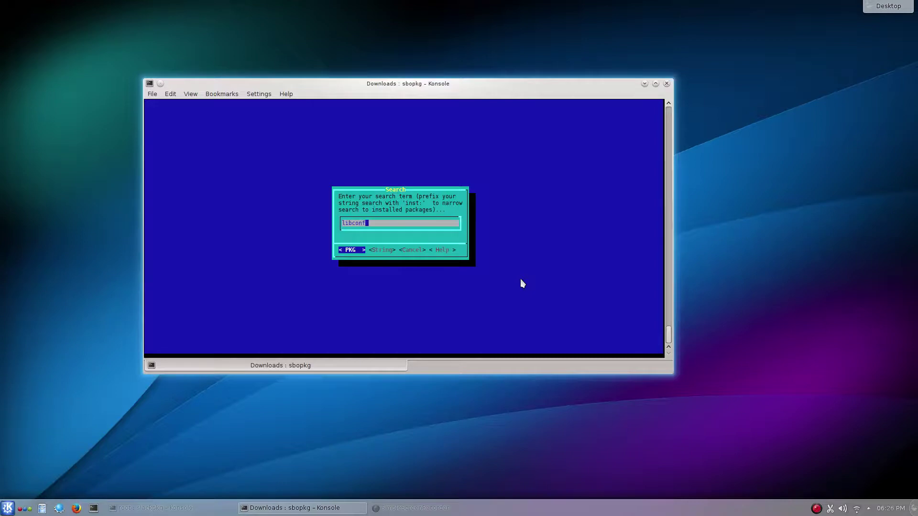
# Step: Search for libconfig and start its download, build and install queue
pyautogui.press('Return')
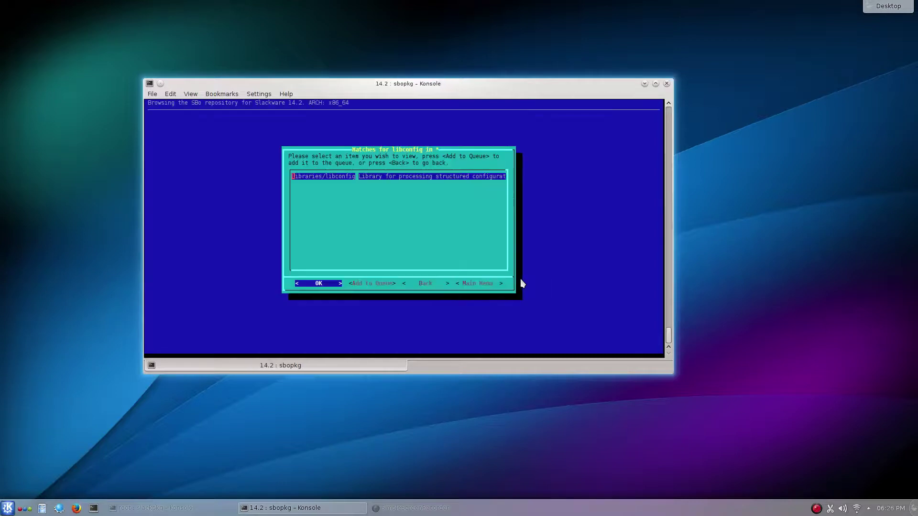
pyautogui.press('Return')
pyautogui.press('Down')
pyautogui.press('Down')
pyautogui.press('Down')
pyautogui.press('Down')
pyautogui.press('Down')
pyautogui.press('Down')
pyautogui.press('Down')
pyautogui.press('Down')
pyautogui.press('Down')
pyautogui.press('Down')
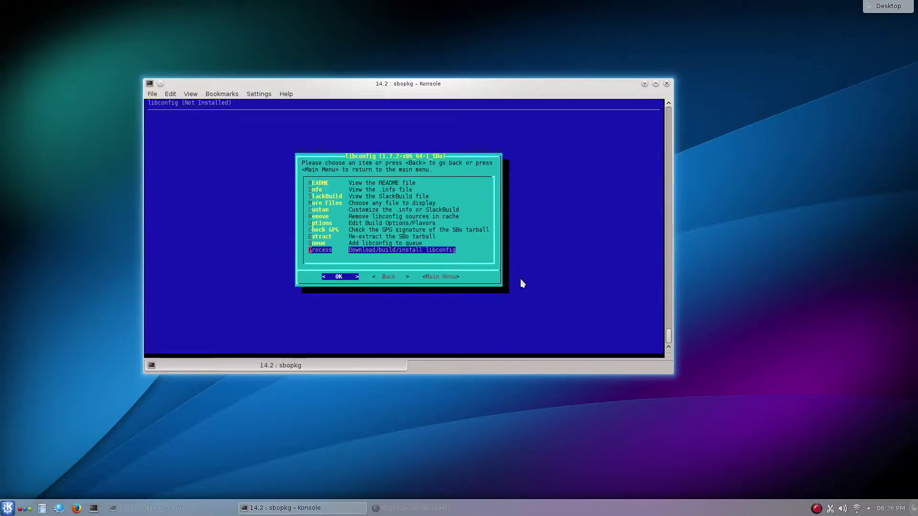
pyautogui.press('Return')
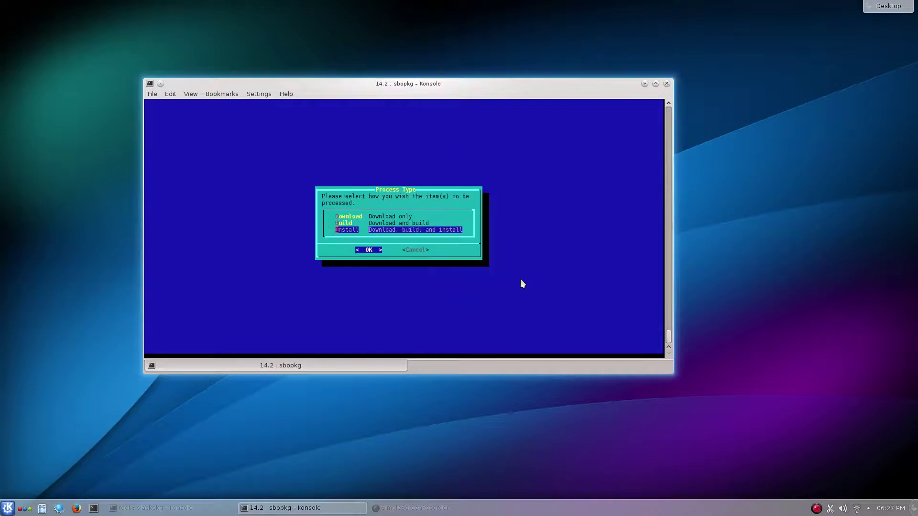
pyautogui.press('Return')
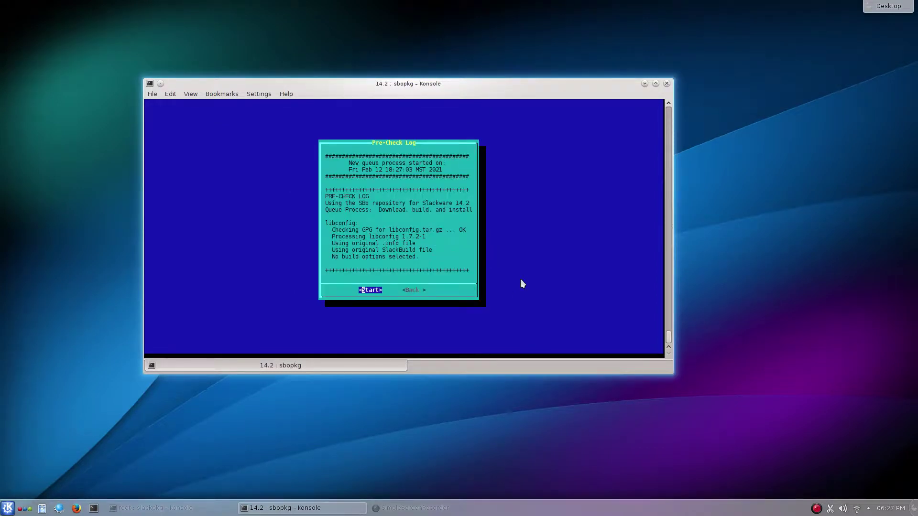
pyautogui.press('Return')
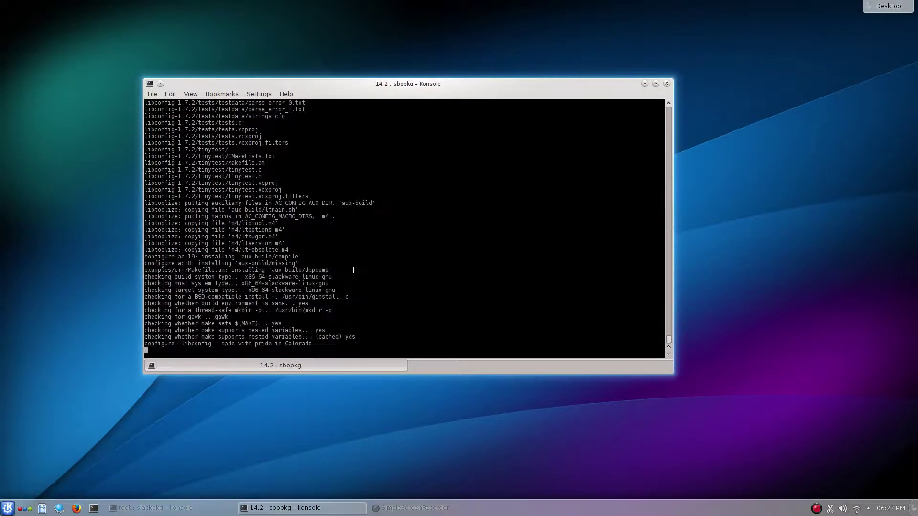
# Step: Install the built libconfig-1.7.2 package and go back to sbopkg's main menu
pyautogui.click(433, 507)
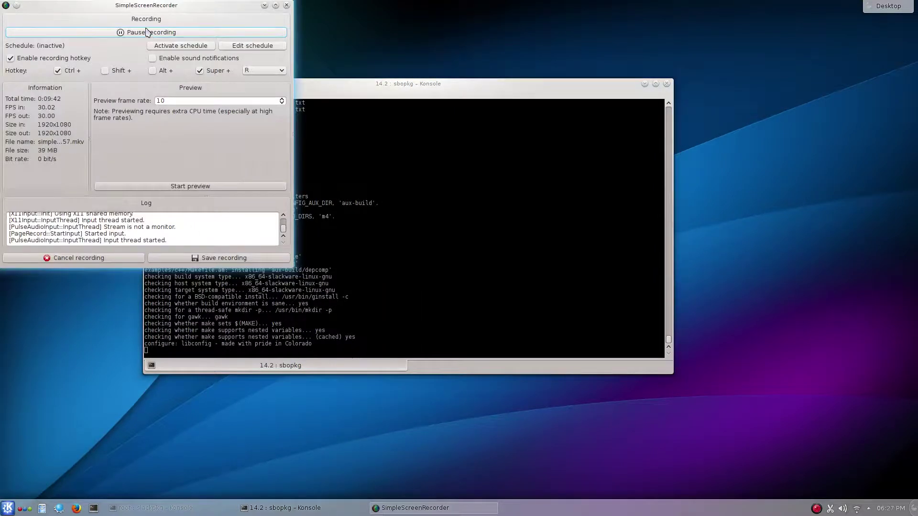
pyautogui.click(151, 32)
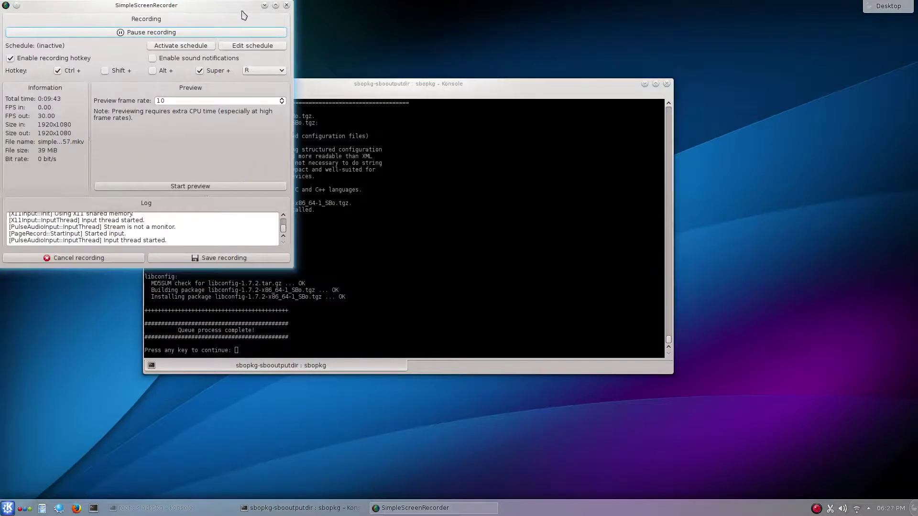
pyautogui.click(264, 5)
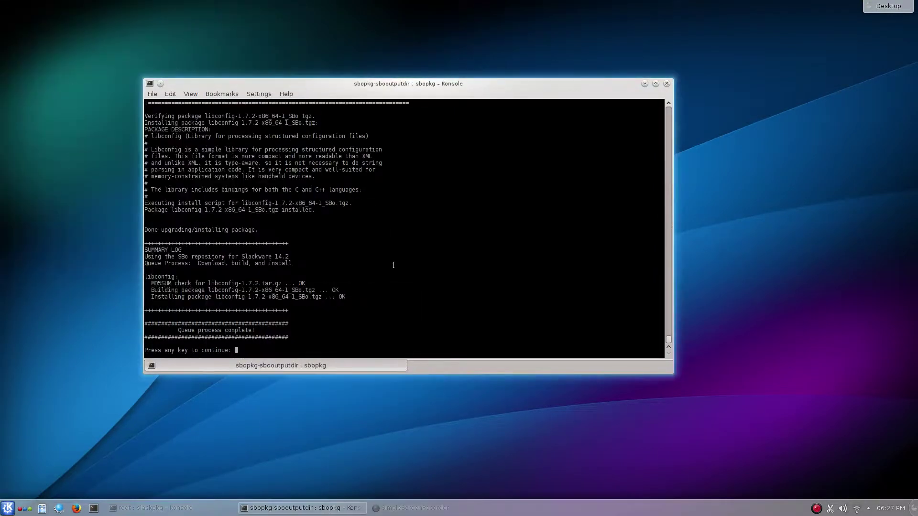
pyautogui.press('Return')
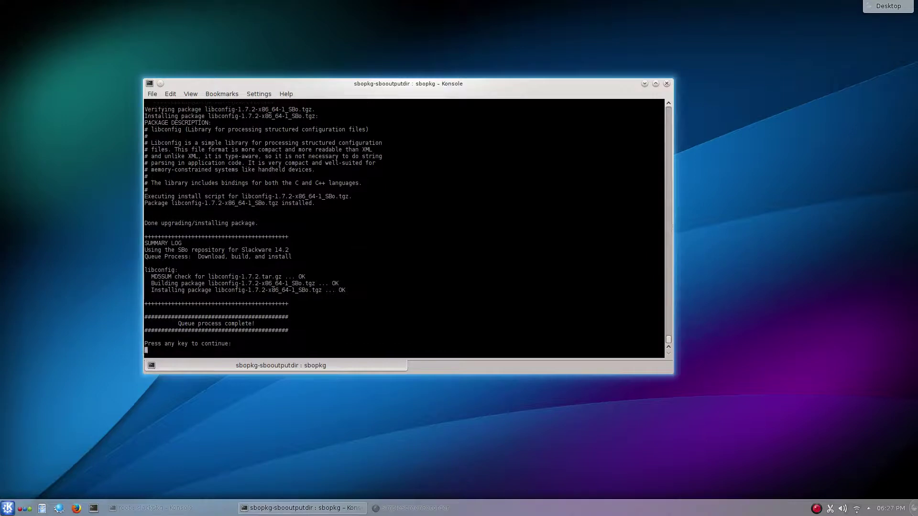
pyautogui.press('Down')
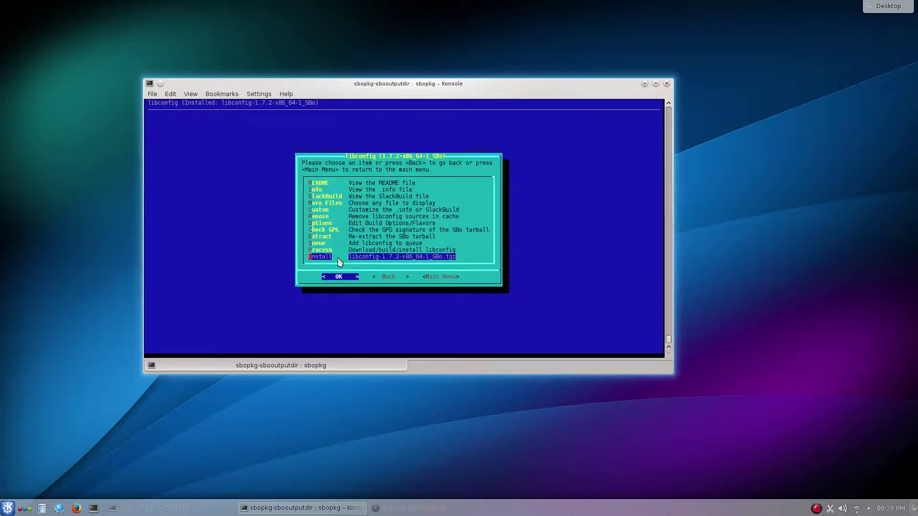
pyautogui.press('Return')
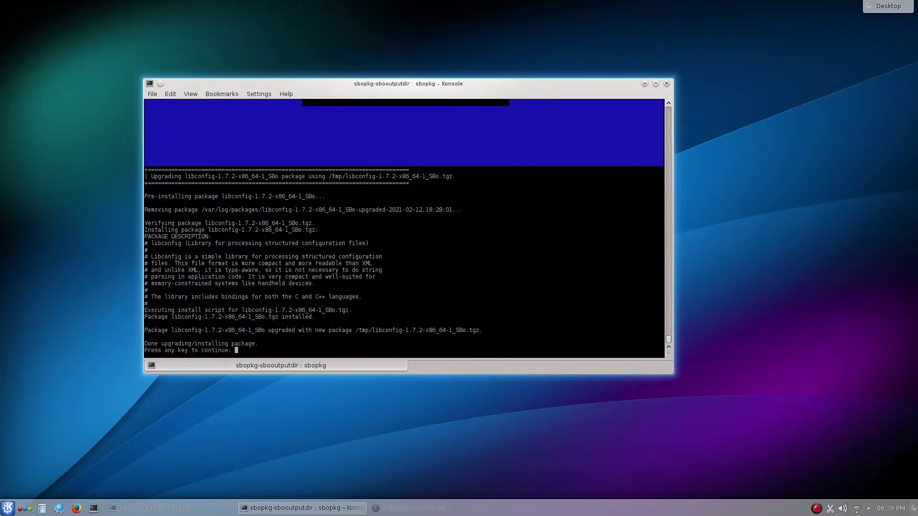
pyautogui.press('Return')
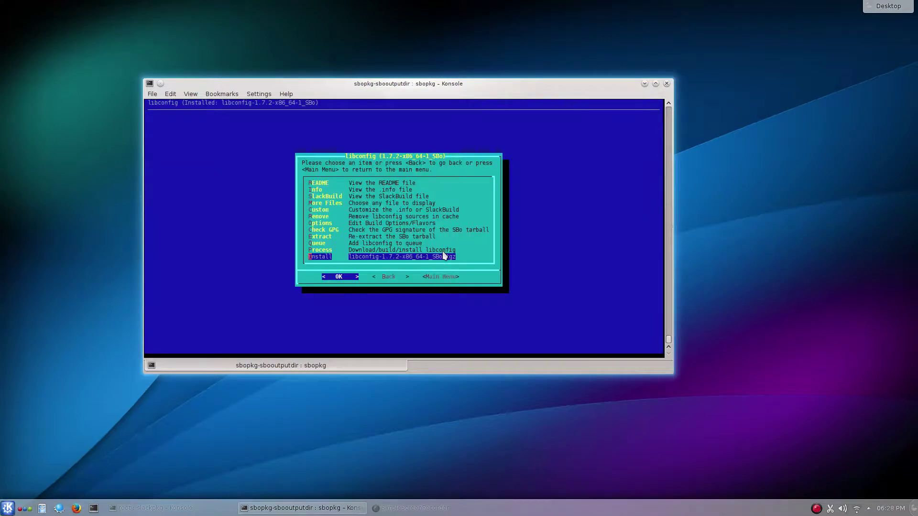
pyautogui.press('Tab')
pyautogui.press('Return')
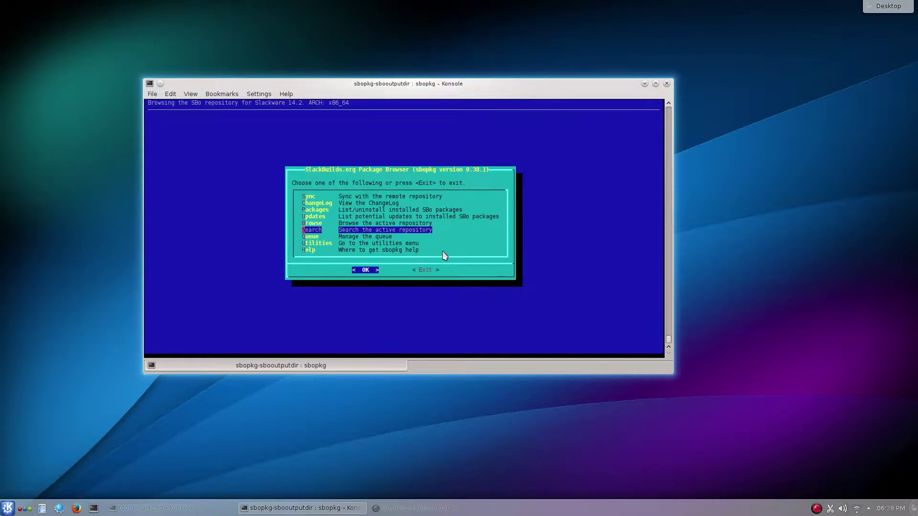
# Step: Search for sboui, open system/sboui and read its README
pyautogui.press('Return')
pyautogui.write('sb')
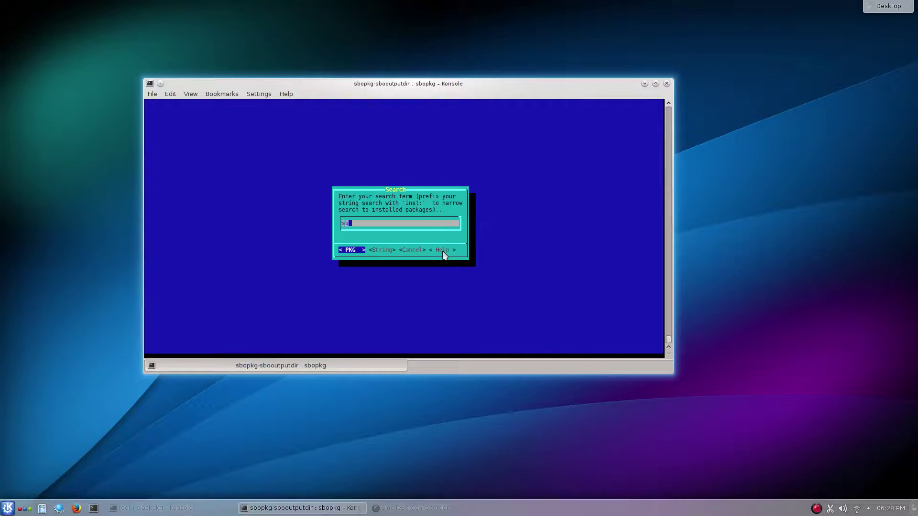
pyautogui.write('oui')
pyautogui.press('Return')
pyautogui.press('Return')
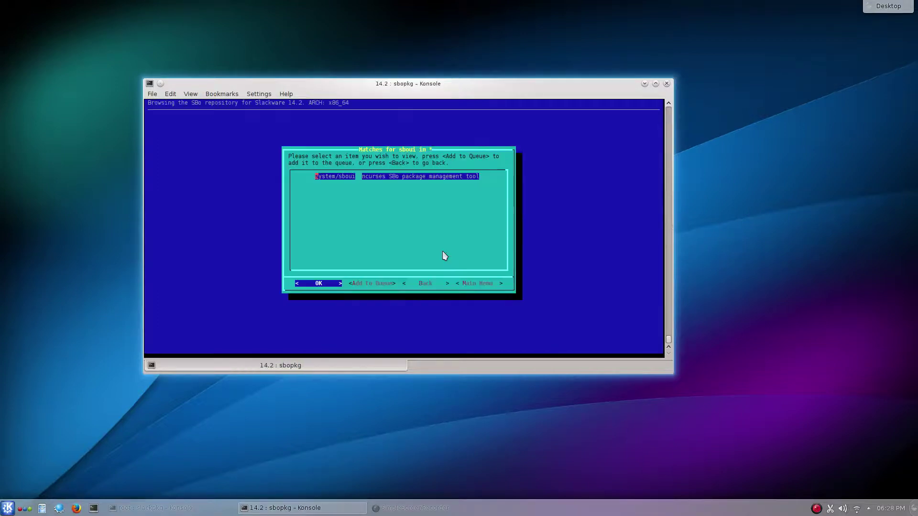
pyautogui.press('Return')
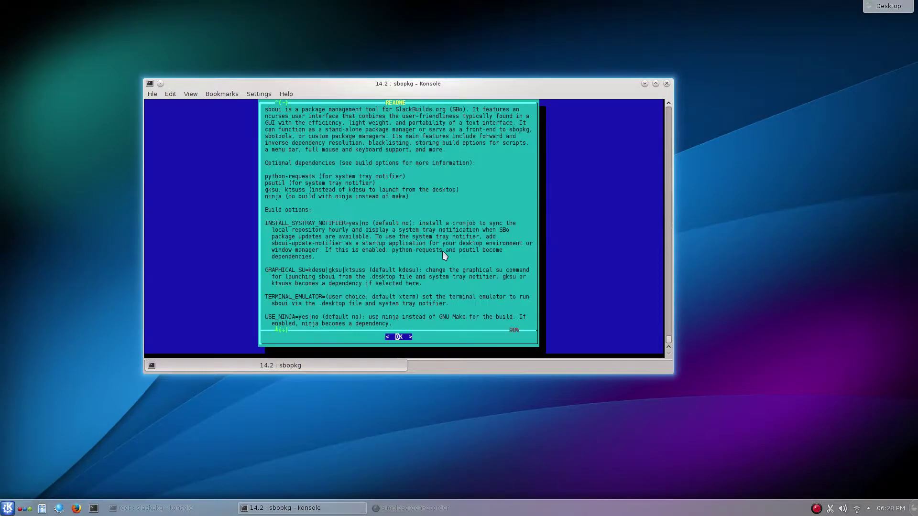
pyautogui.press('Down')
pyautogui.press('Down')
pyautogui.press('Down')
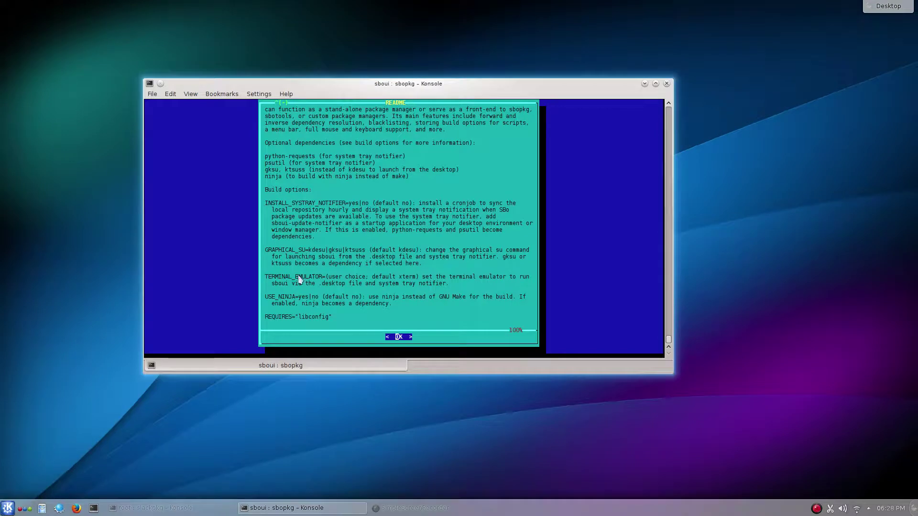
pyautogui.press('Return')
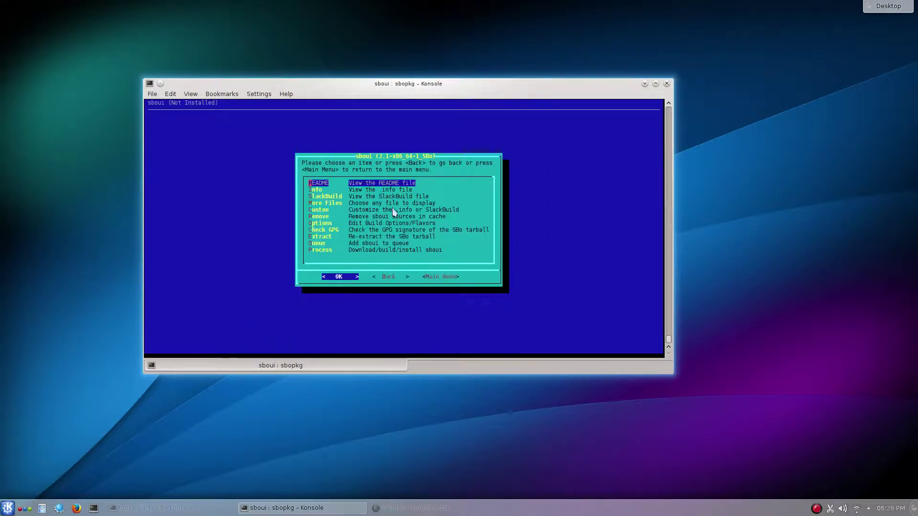
pyautogui.click(386, 180)
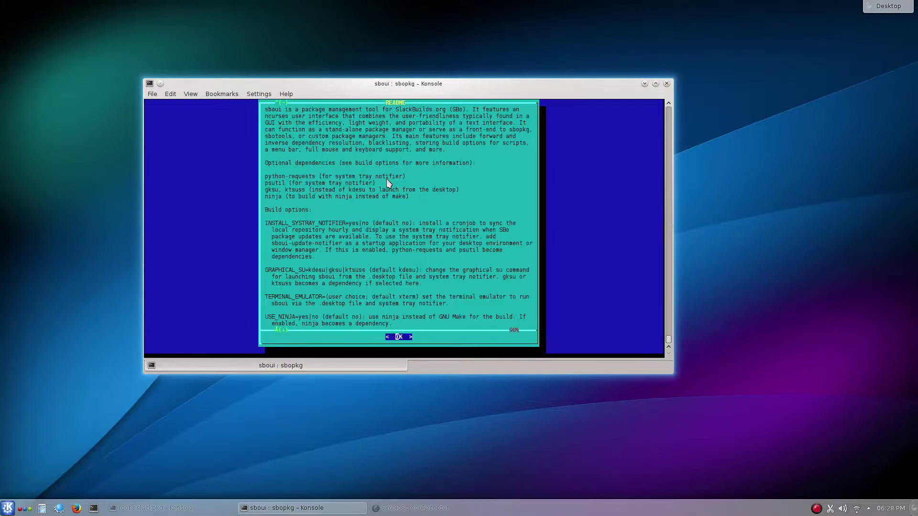
pyautogui.scroll(-3, 386, 179)
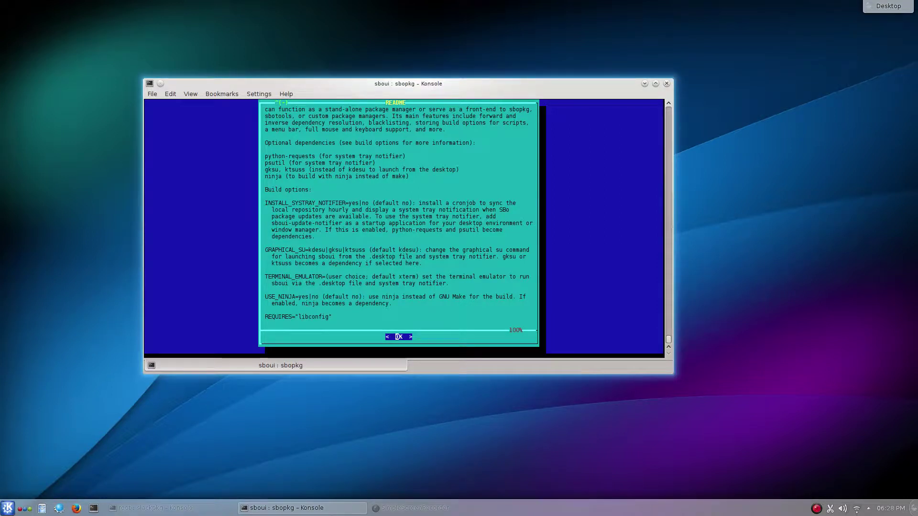
pyautogui.press('Return')
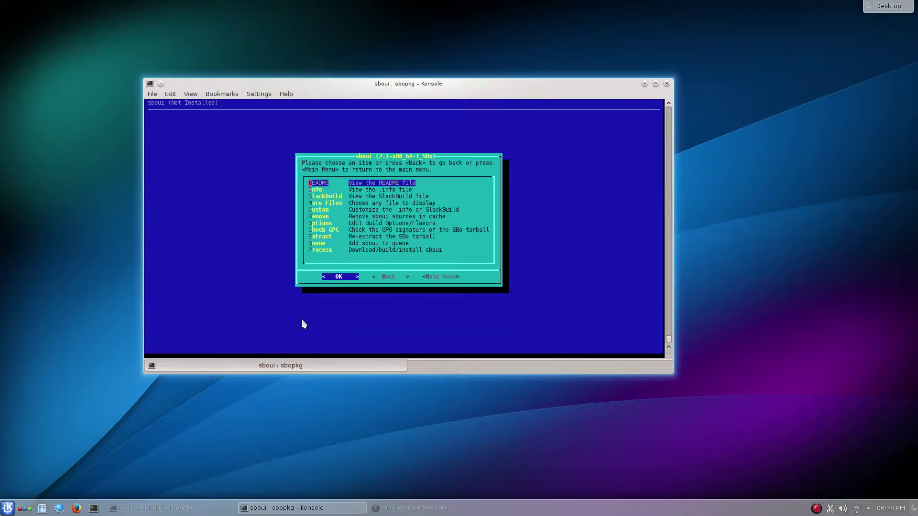
# Step: Queue sboui for full download, build and install and start the build
pyautogui.press('Down')
pyautogui.press('Down')
pyautogui.press('Down')
pyautogui.press('Down')
pyautogui.press('Down')
pyautogui.press('Down')
pyautogui.press('Down')
pyautogui.press('Down')
pyautogui.press('Down')
pyautogui.press('Down')
pyautogui.press('Return')
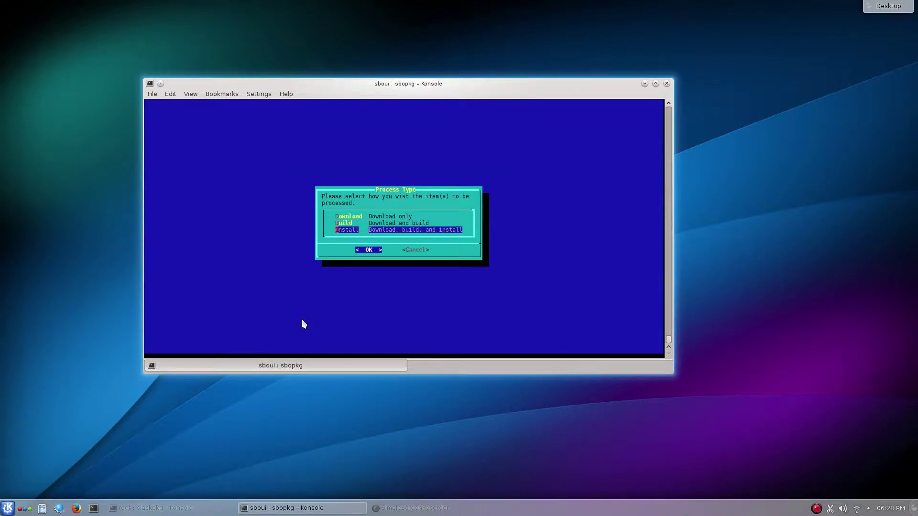
pyautogui.press('Return')
pyautogui.press('Return')
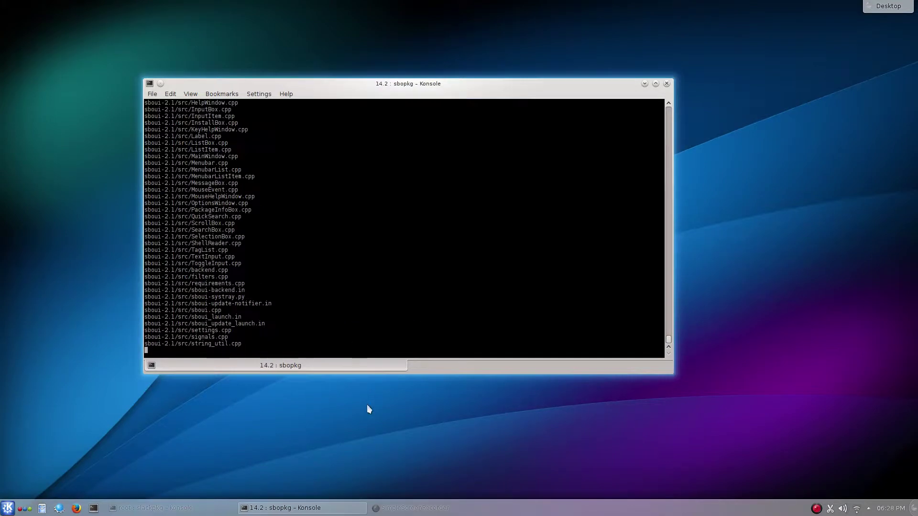
pyautogui.click(411, 507)
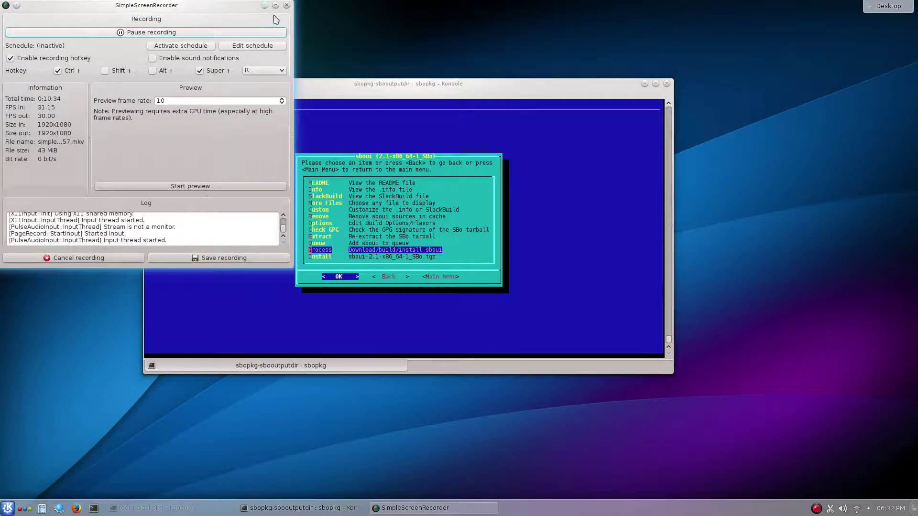
pyautogui.click(265, 5)
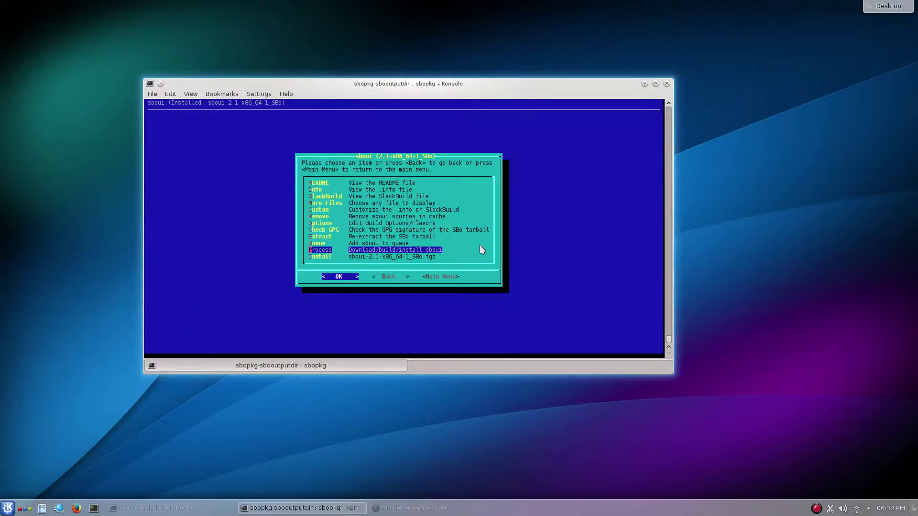
# Step: Install the built sboui-2.1 package, return to the main menu and exit sbopkg
pyautogui.press('Down')
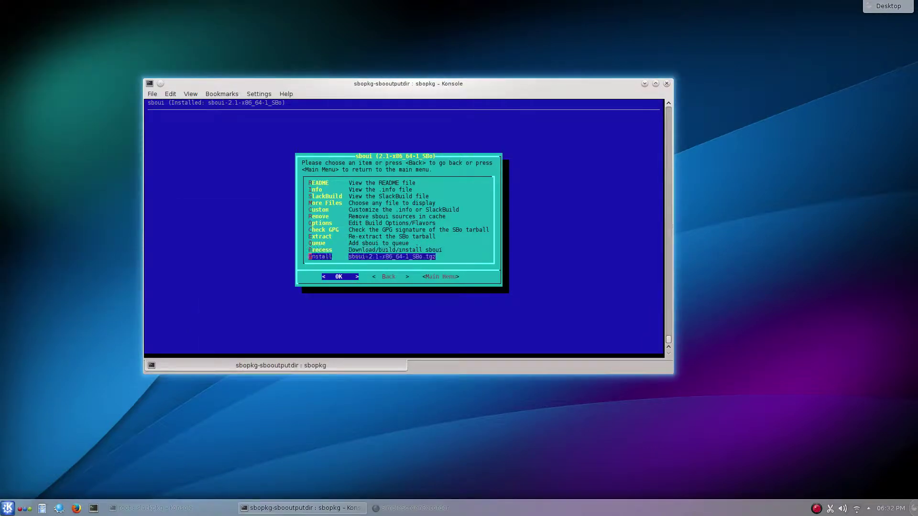
pyautogui.press('Return')
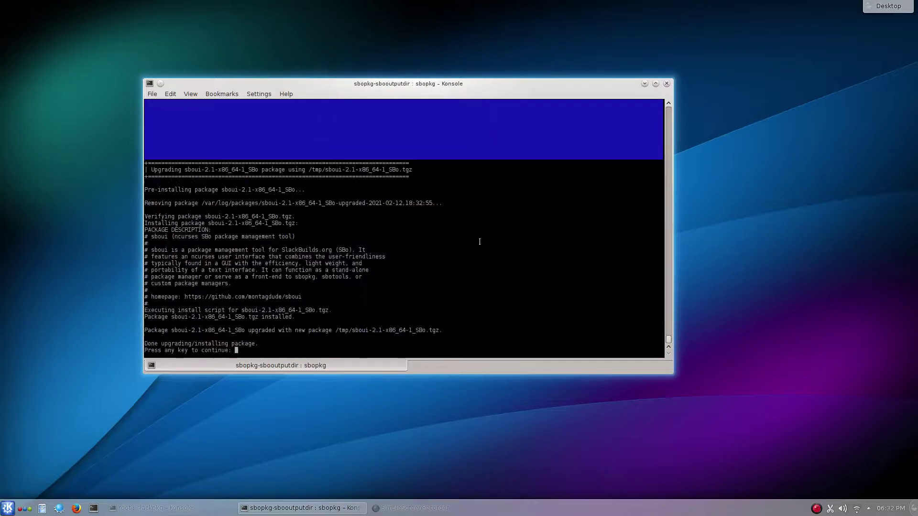
pyautogui.press('Return')
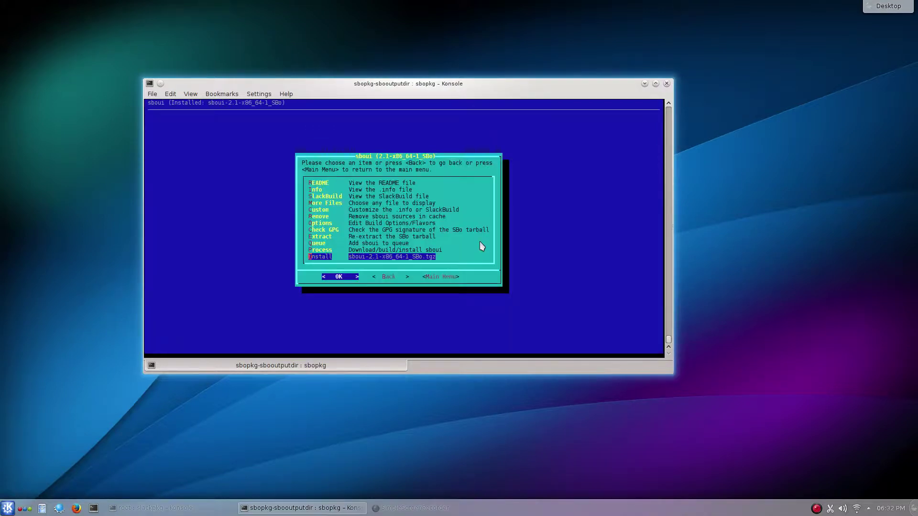
pyautogui.press('Tab')
pyautogui.press('Tab')
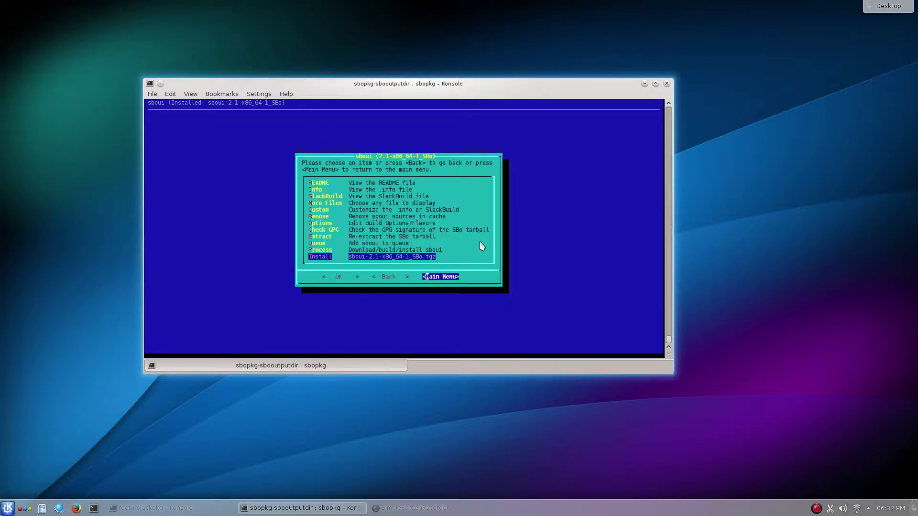
pyautogui.press('Return')
pyautogui.press('Down')
pyautogui.press('Down')
pyautogui.press('Down')
pyautogui.press('Tab')
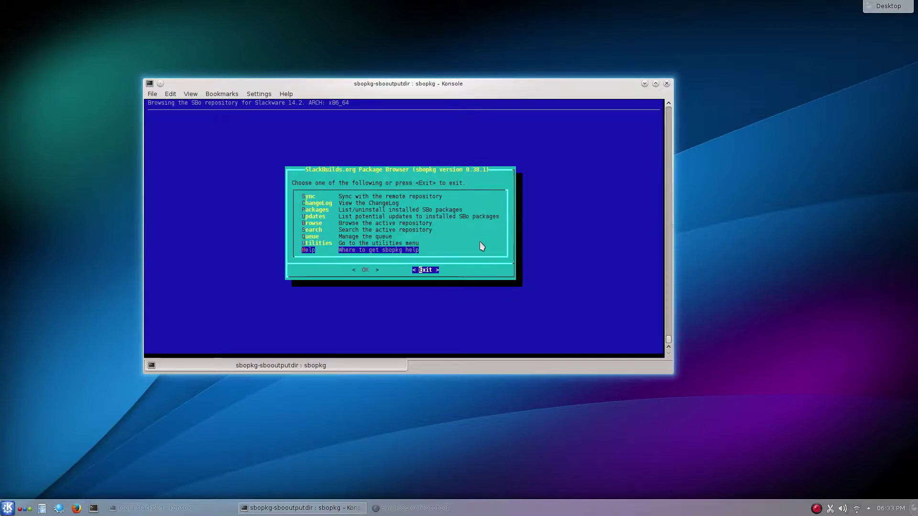
pyautogui.press('Return')
# Step: Exit the terminal, launch the SBo interactive package manager and dismiss its repository error
pyautogui.write('ex')
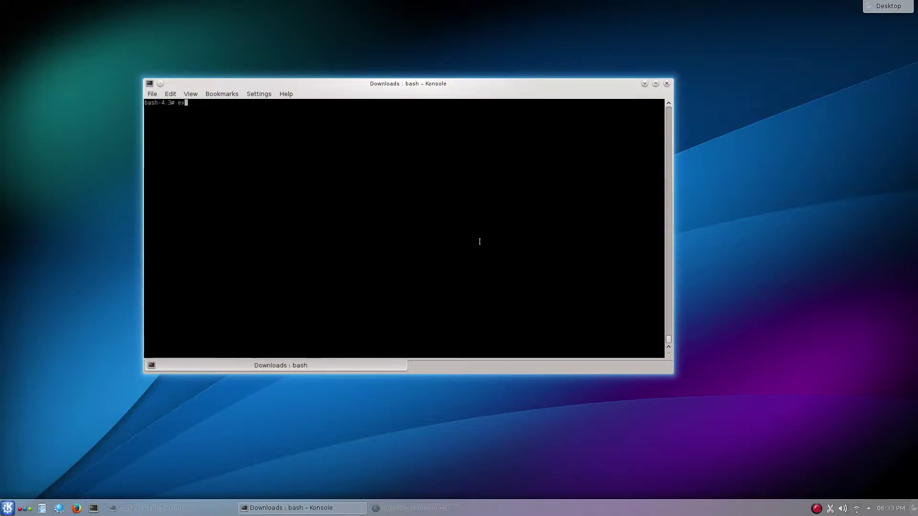
pyautogui.write('it')
pyautogui.press('Return')
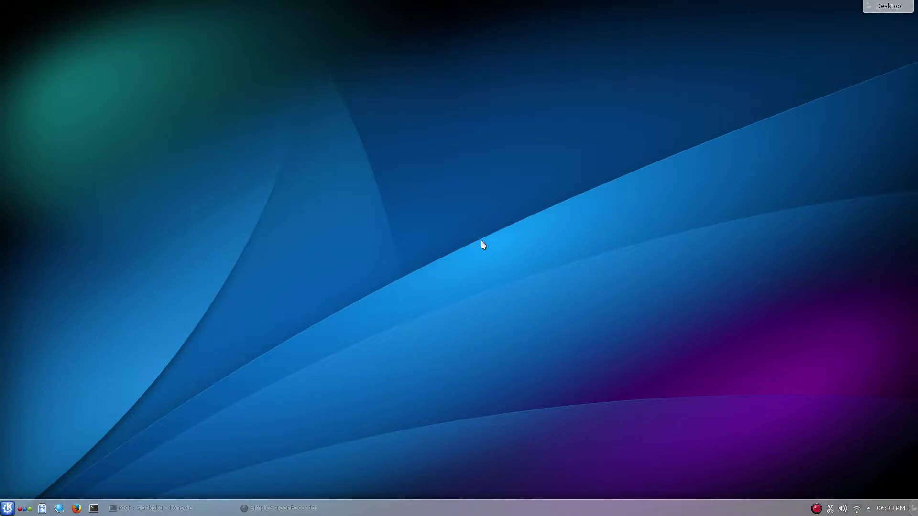
pyautogui.click(7, 508)
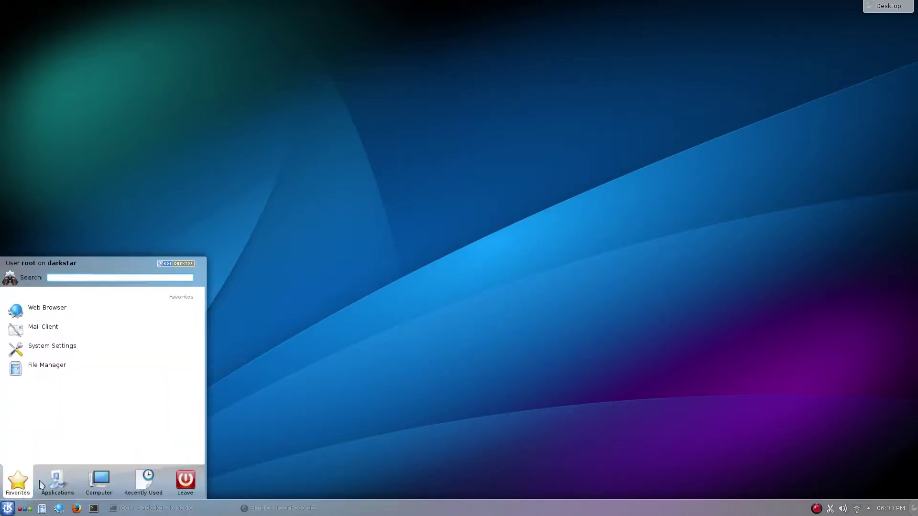
pyautogui.click(57, 481)
pyautogui.scroll(1, 50, 315)
pyautogui.click(51, 313)
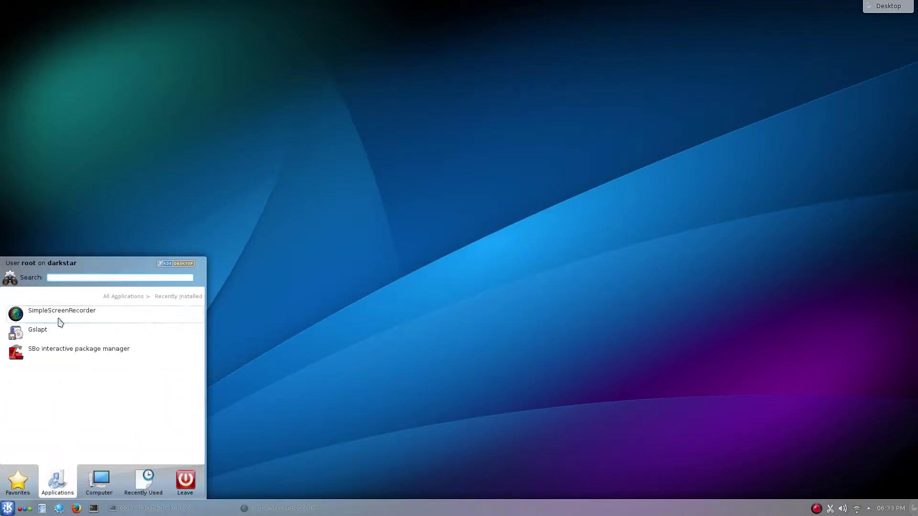
pyautogui.click(84, 354)
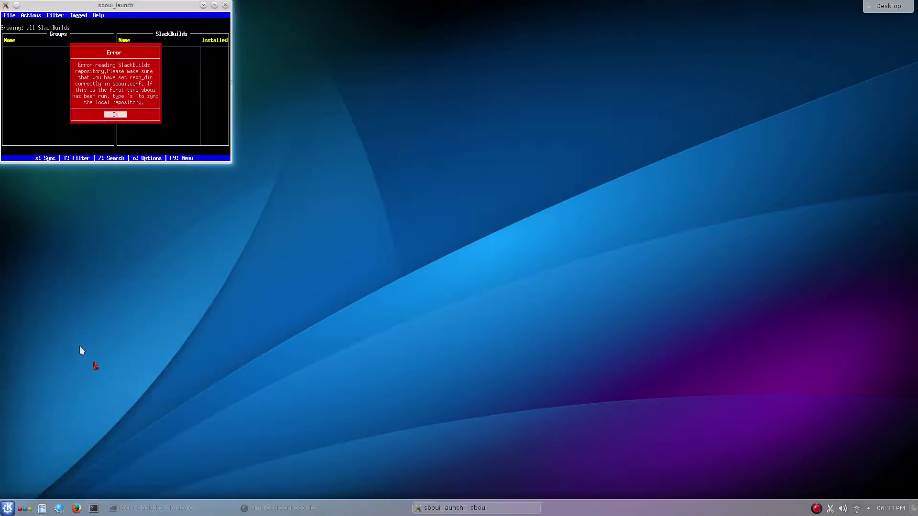
pyautogui.moveTo(124, 6); pyautogui.dragTo(337, 90)
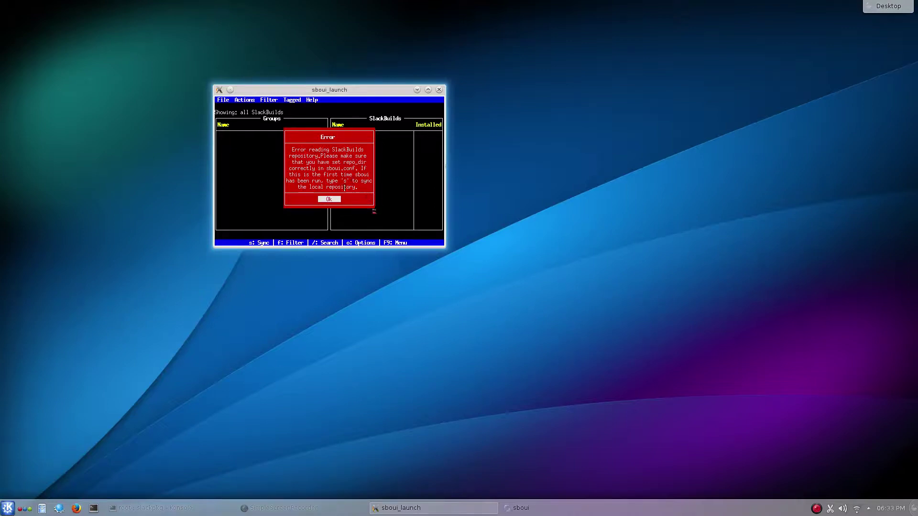
pyautogui.click(328, 198)
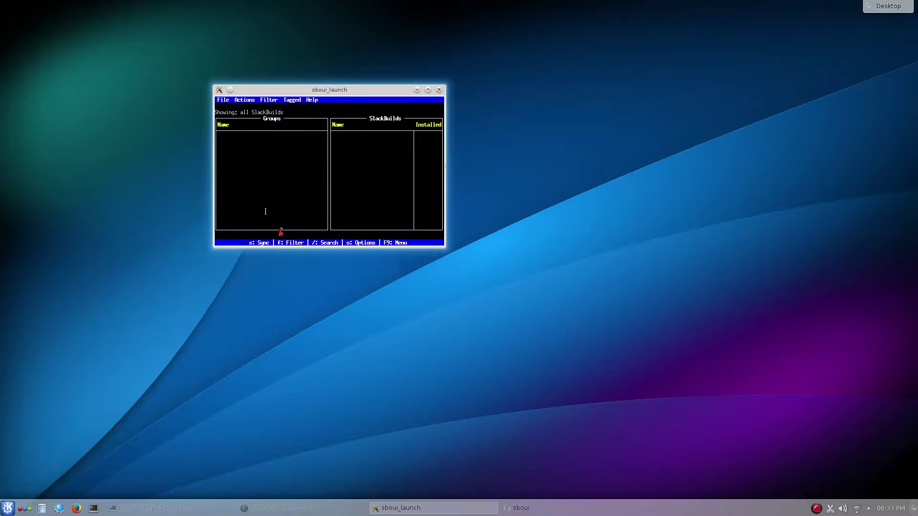
# Step: Sync sboui's 14.2 SlackBuilds repository to list 8184 SlackBuilds, then open repository search
pyautogui.press('s')
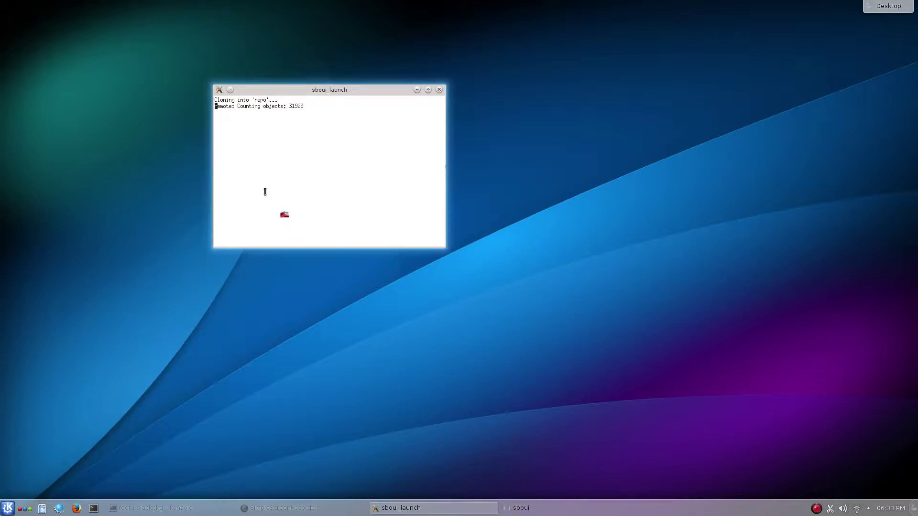
pyautogui.click(286, 509)
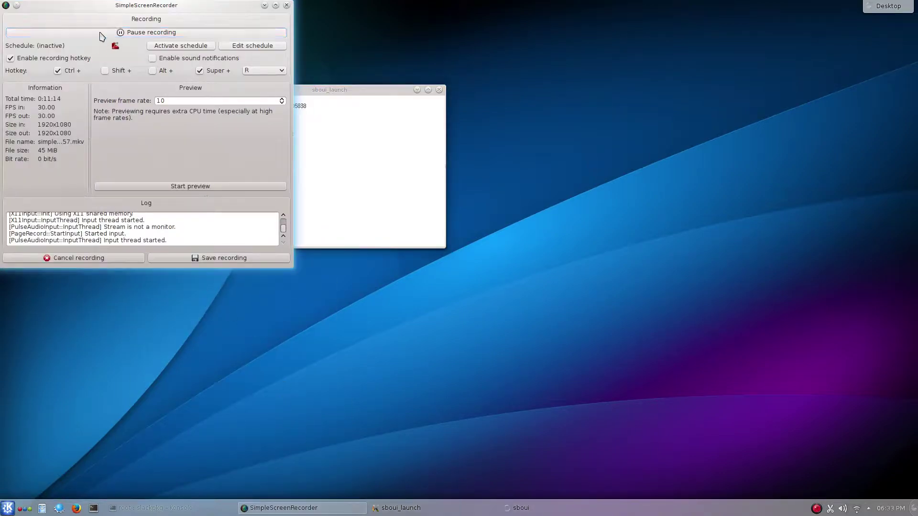
pyautogui.click(263, 6)
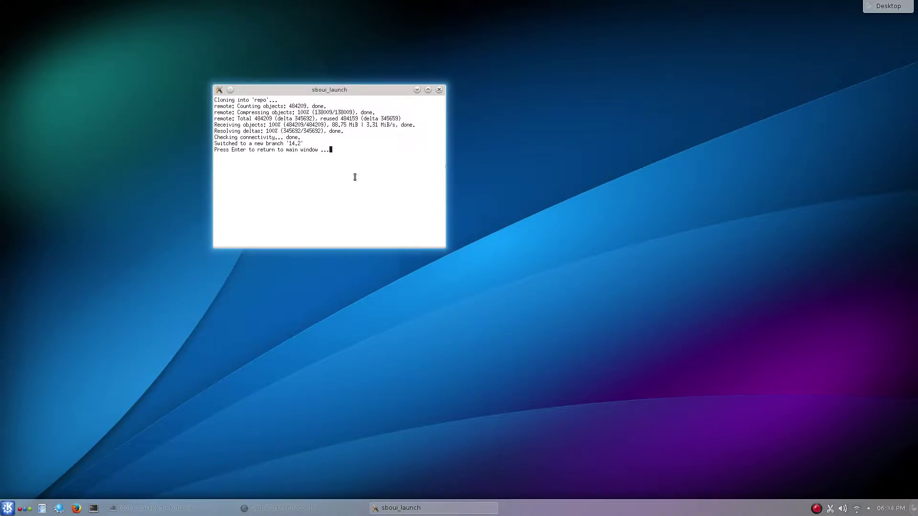
pyautogui.press('Return')
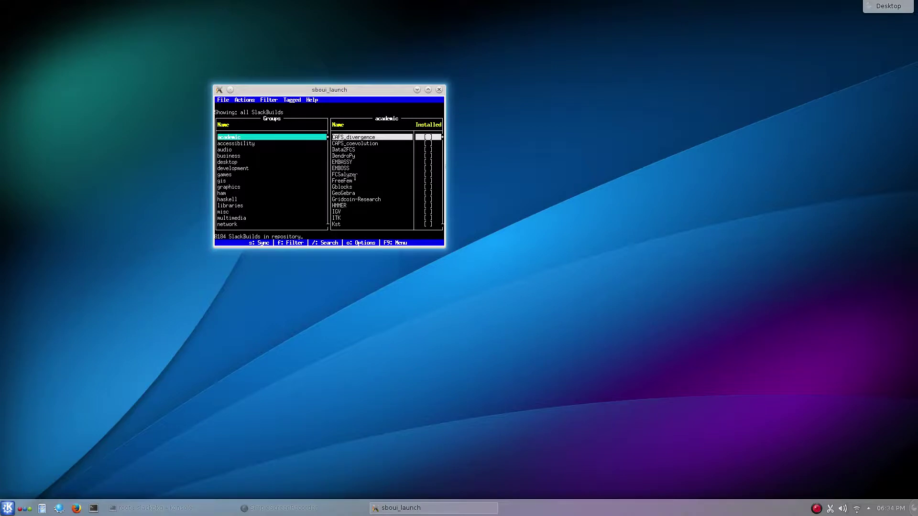
pyautogui.press('/')
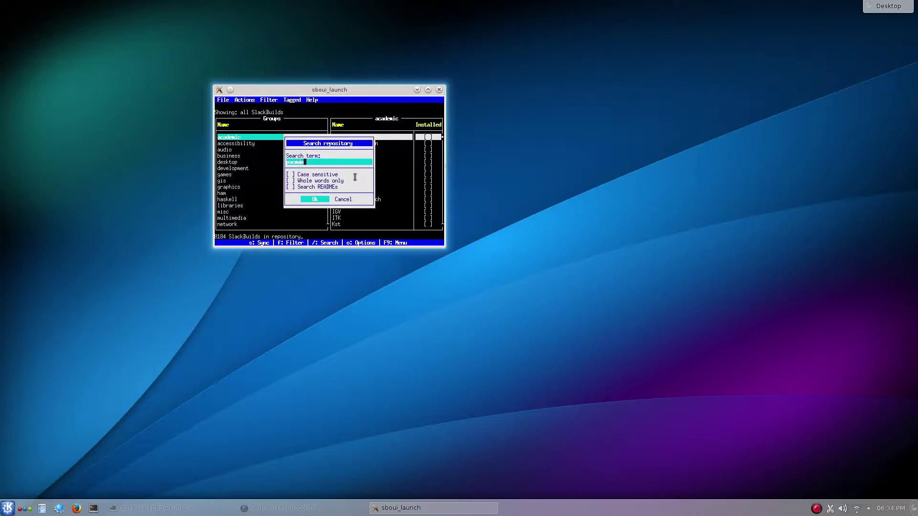
# Step: Search for pacman and install pacman-arena-0.15 with no dependencies
pyautogui.press('Return')
pyautogui.press('Tab')
pyautogui.press('Down')
pyautogui.press('Down')
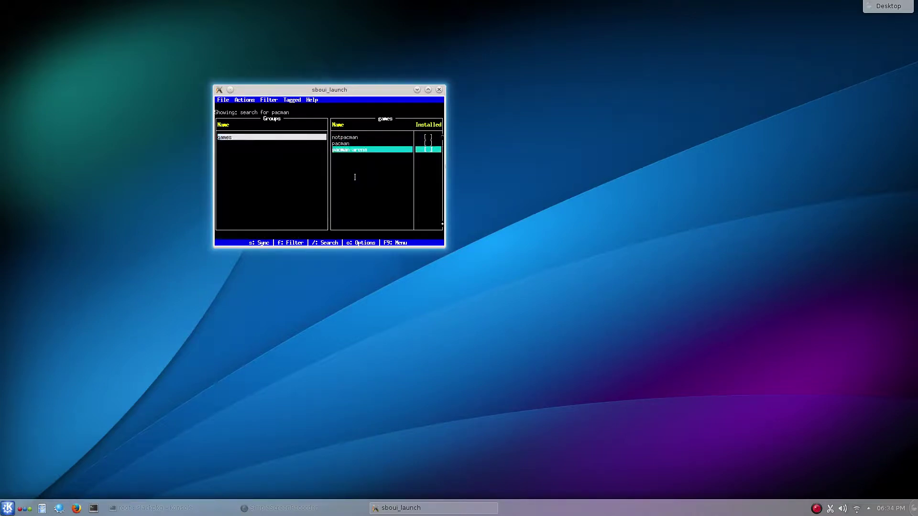
pyautogui.press('Return')
pyautogui.press('Down')
pyautogui.press('Down')
pyautogui.press('Down')
pyautogui.press('Down')
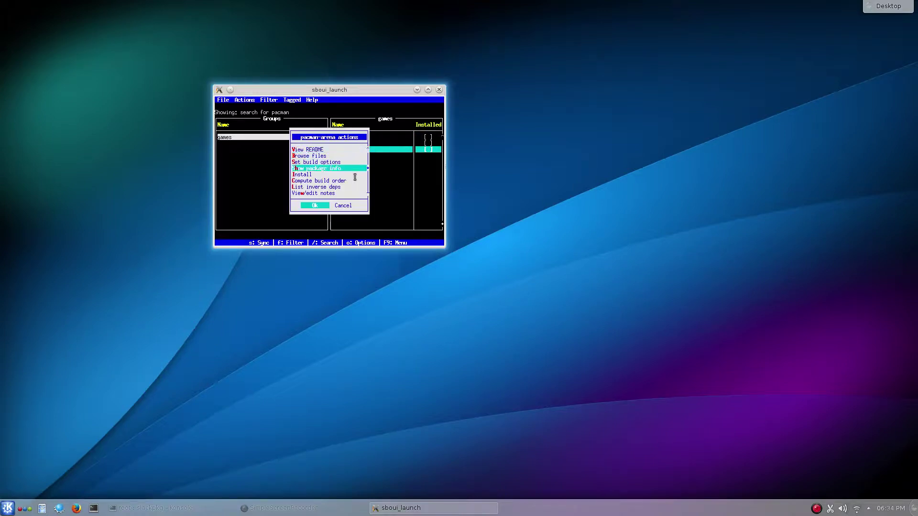
pyautogui.press('Return')
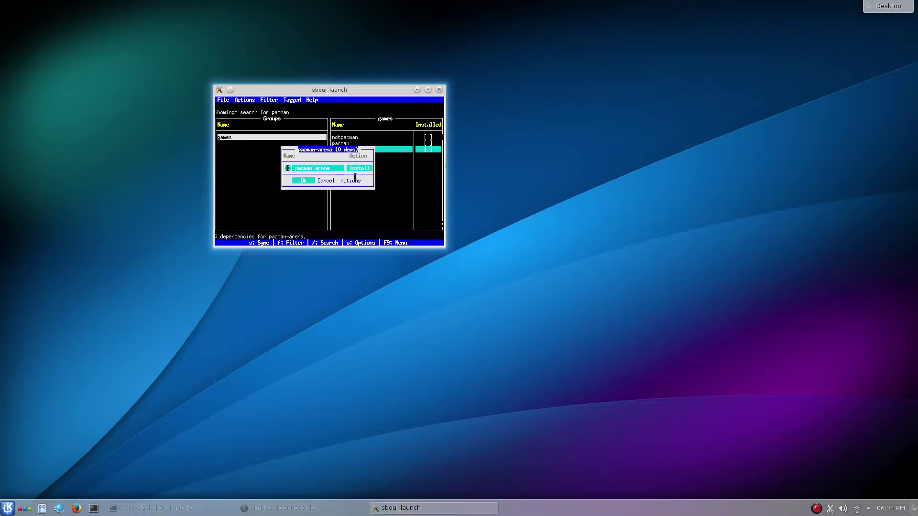
pyautogui.press('Return')
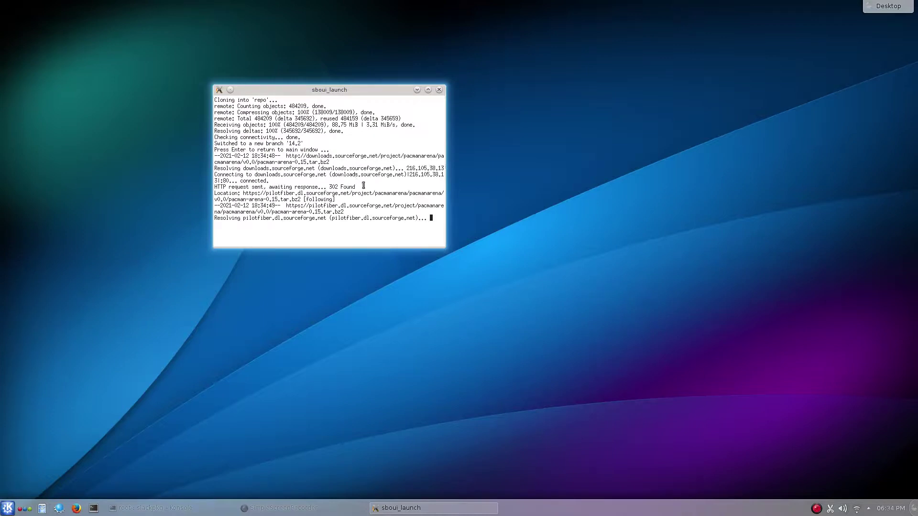
pyautogui.moveTo(315, 95); pyautogui.dragTo(123, 32)
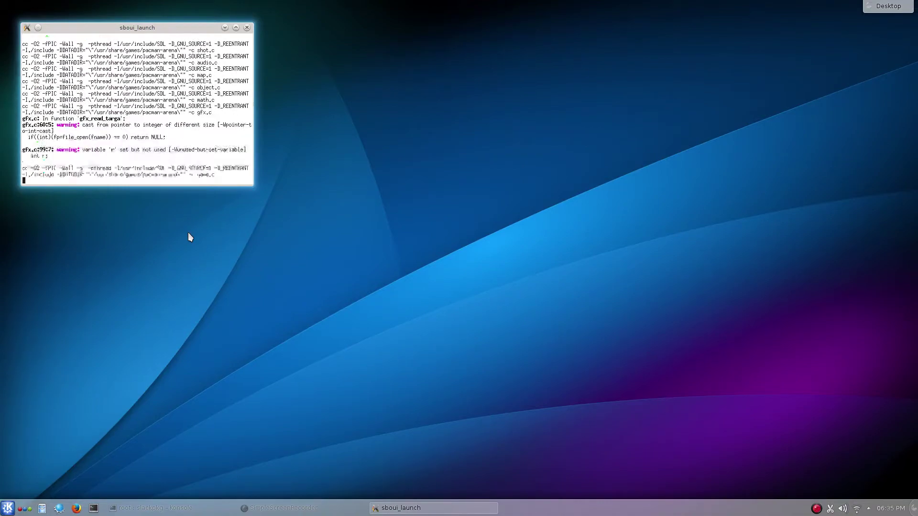
pyautogui.click(149, 507)
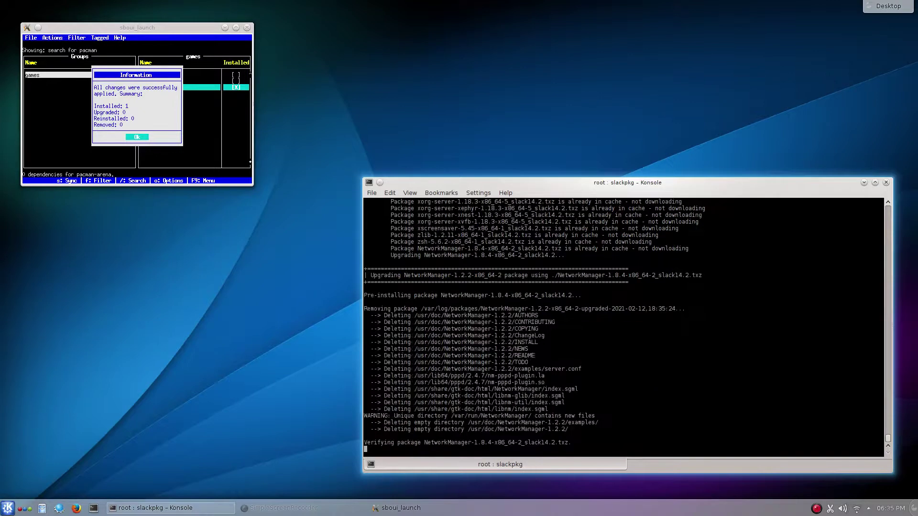
# Step: Acknowledge the pacman-arena install summary and close sboui
pyautogui.click(864, 182)
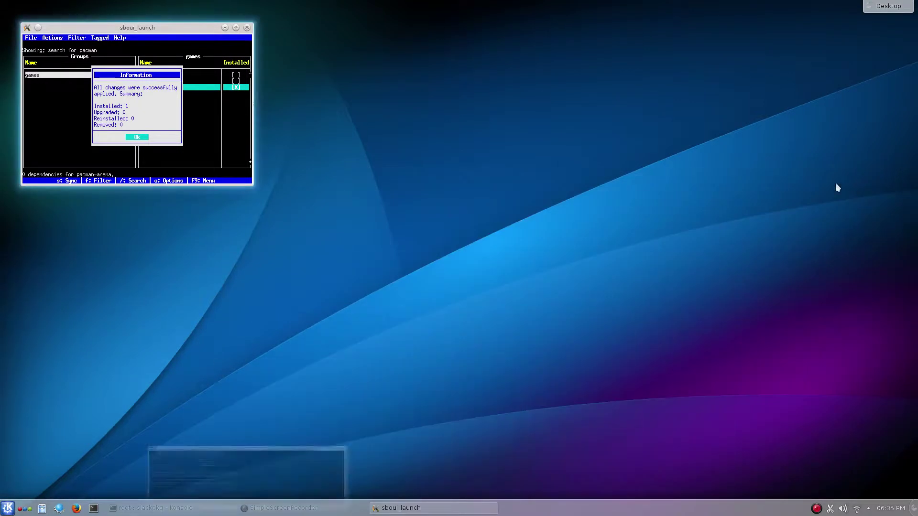
pyautogui.click(139, 138)
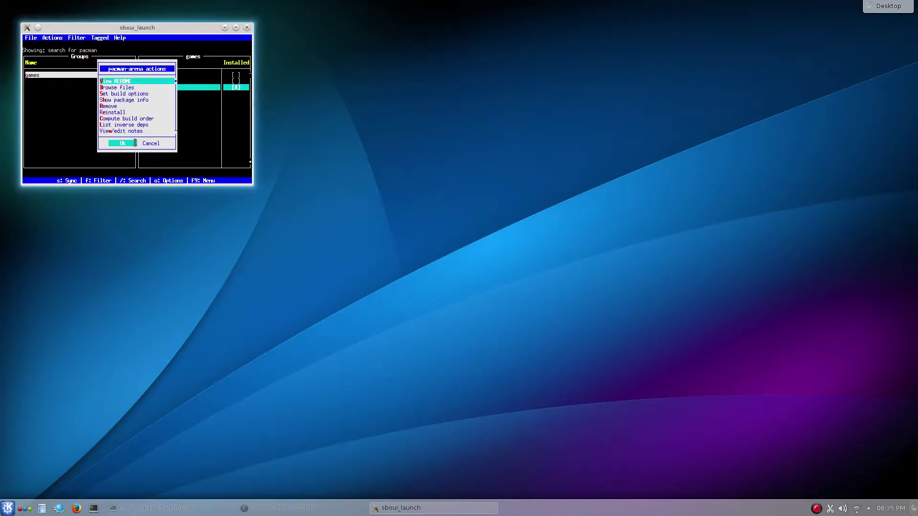
pyautogui.click(145, 142)
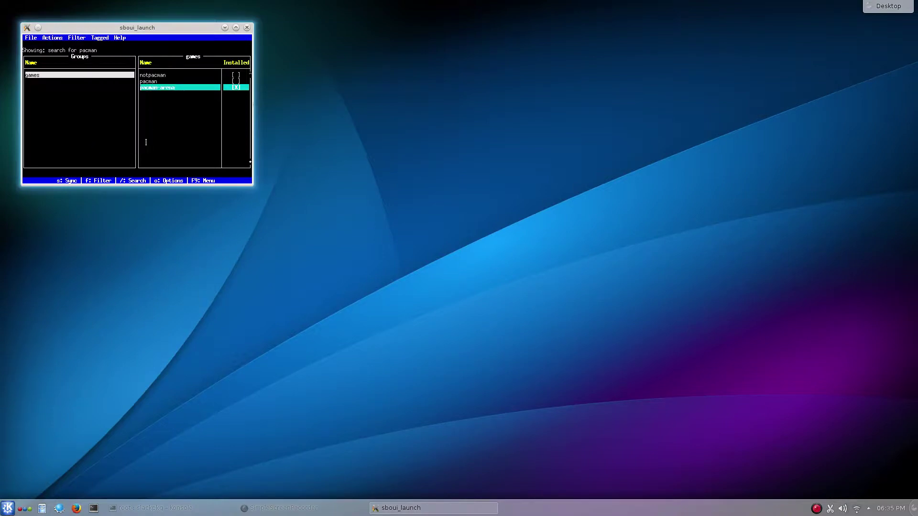
pyautogui.click(247, 27)
# Step: Launch Pac-Man Arena from Recently Installed, play it, then quit with Esc
pyautogui.click(8, 507)
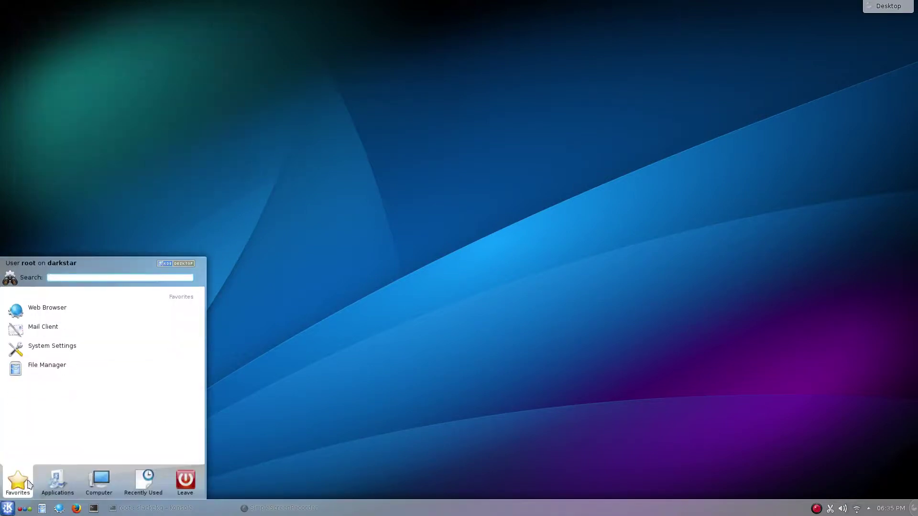
pyautogui.moveTo(57, 481)
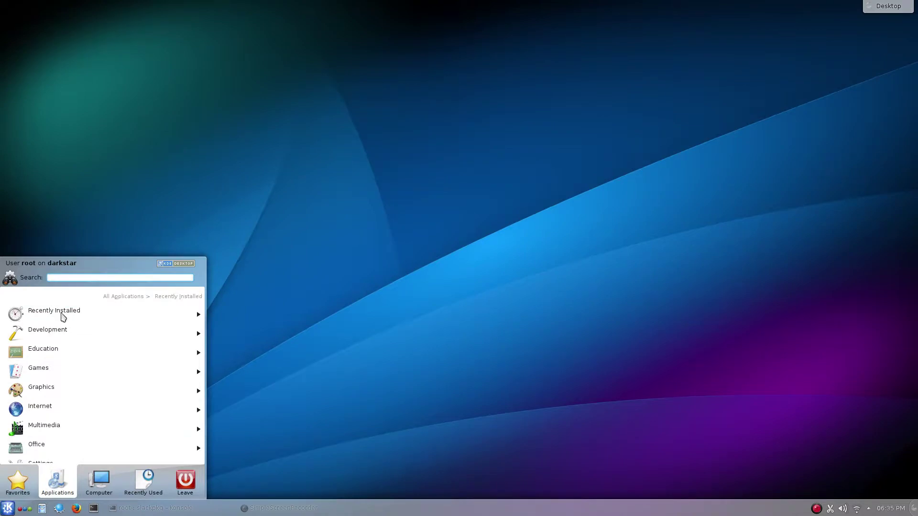
pyautogui.click(149, 315)
pyautogui.click(140, 318)
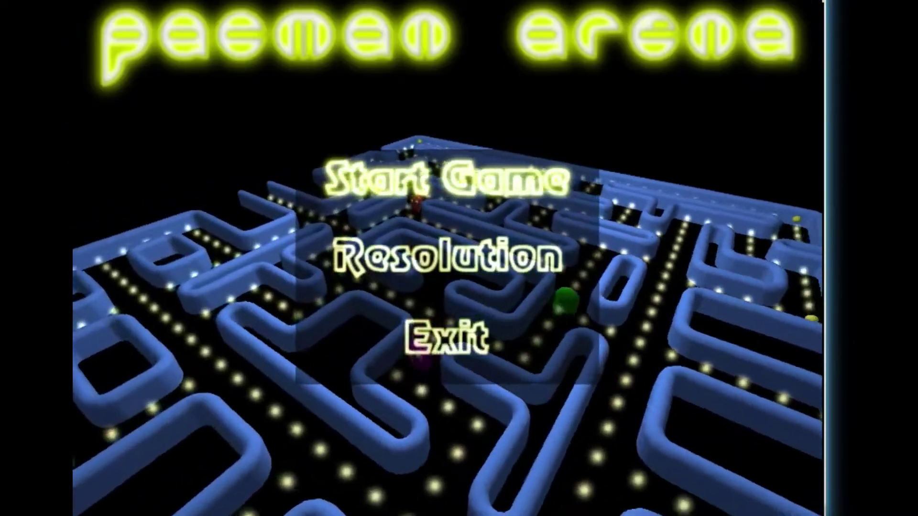
pyautogui.press('Escape')
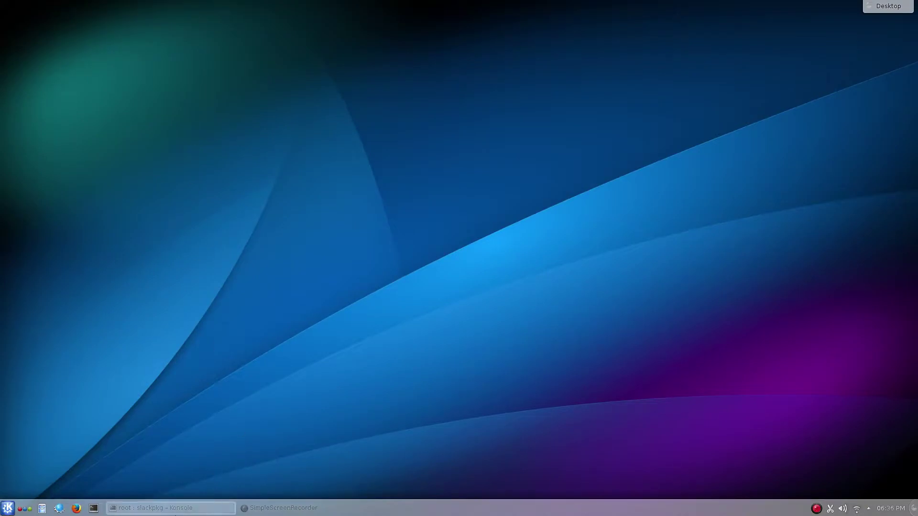
# Step: Centre the upgrade terminal and answer n to decline running lilo now
pyautogui.click(203, 505)
pyautogui.moveTo(214, 6); pyautogui.dragTo(379, 70)
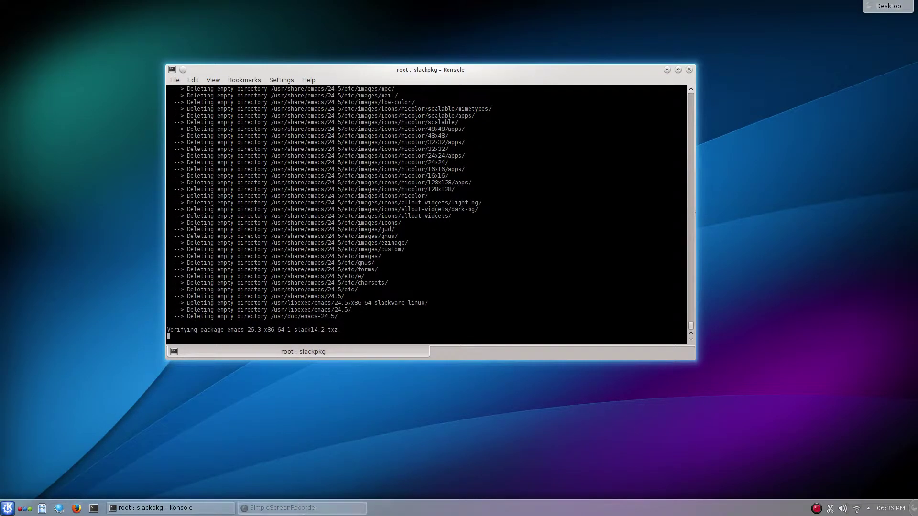
pyautogui.click(303, 508)
pyautogui.click(163, 32)
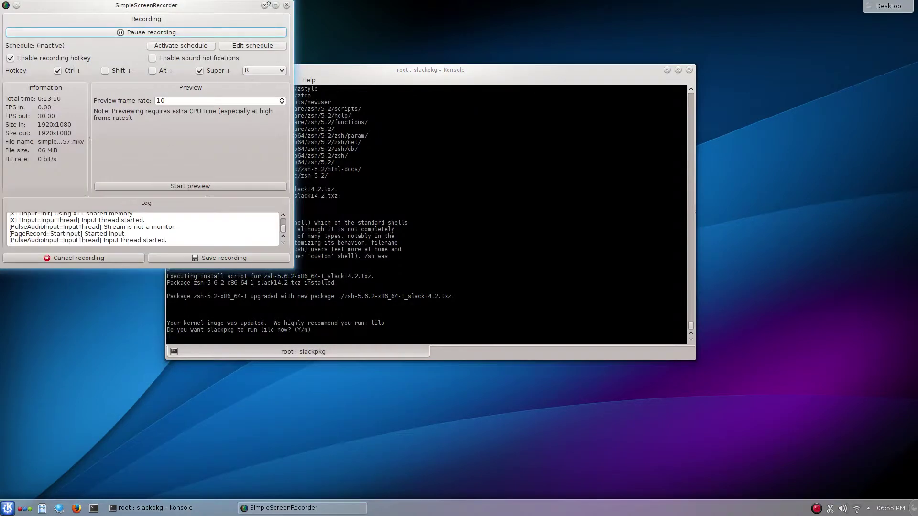
pyautogui.click(265, 5)
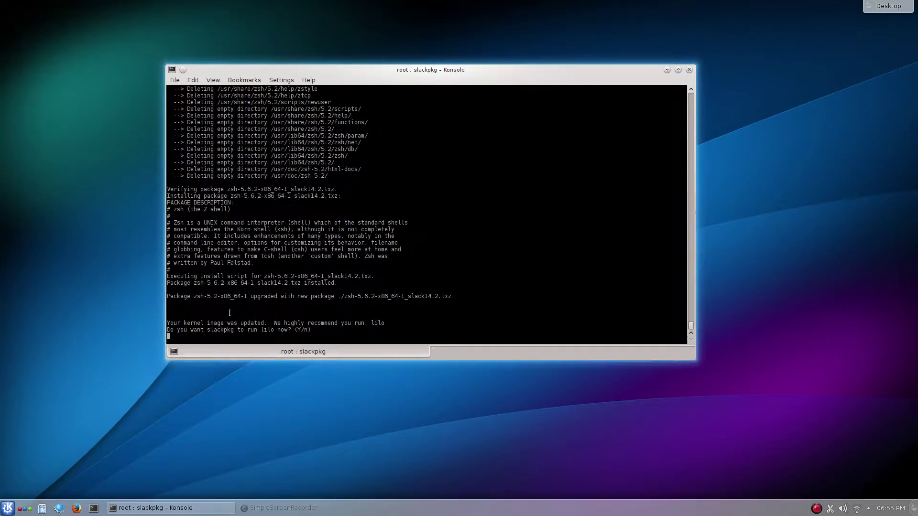
pyautogui.moveTo(273, 323); pyautogui.dragTo(330, 329)
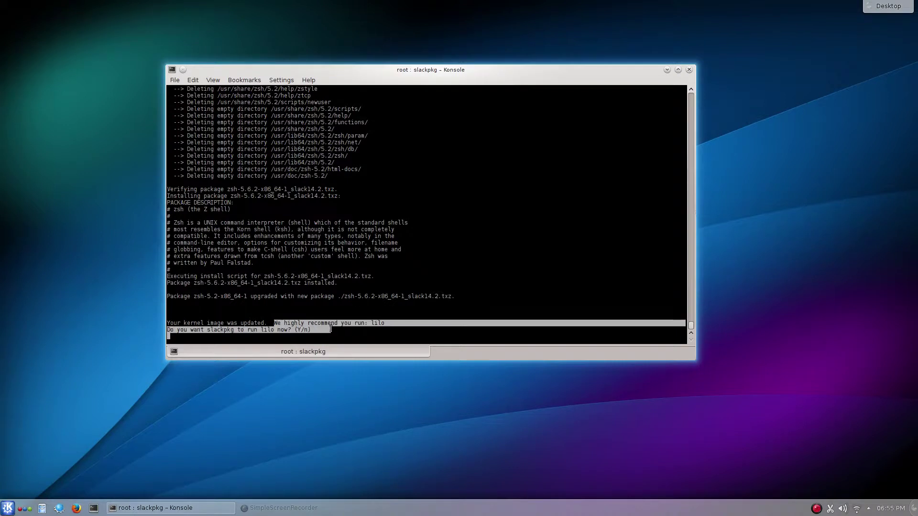
pyautogui.click(331, 329)
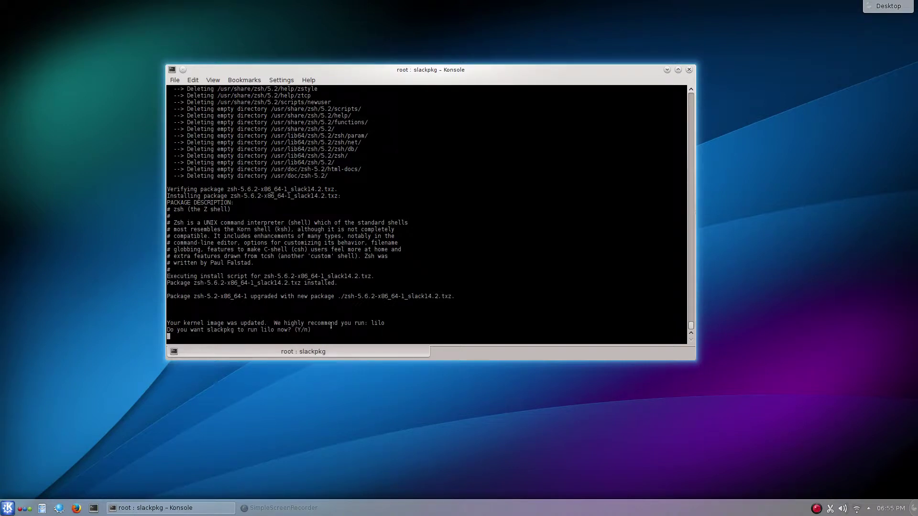
pyautogui.write('n')
pyautogui.press('Return')
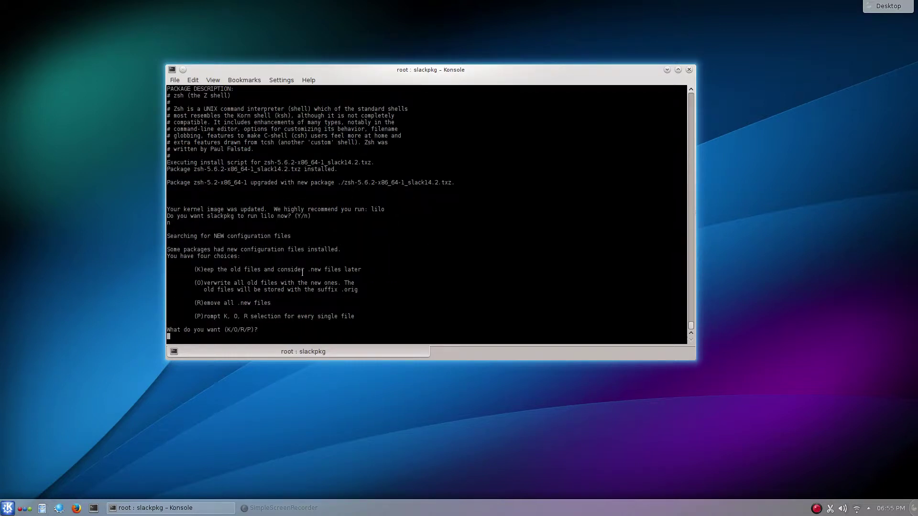
# Step: Answer O to overwrite old configuration files with the new ones, then reboot the system
pyautogui.moveTo(213, 269); pyautogui.dragTo(374, 269)
pyautogui.click(341, 263)
pyautogui.moveTo(216, 302); pyautogui.dragTo(334, 315)
pyautogui.click(227, 287)
pyautogui.click(335, 314)
pyautogui.moveTo(196, 282); pyautogui.dragTo(325, 291)
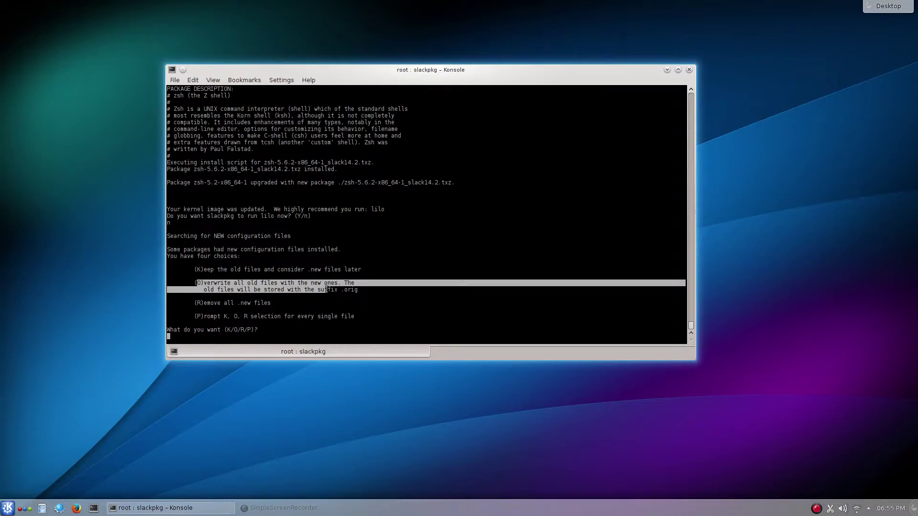
pyautogui.click(328, 284)
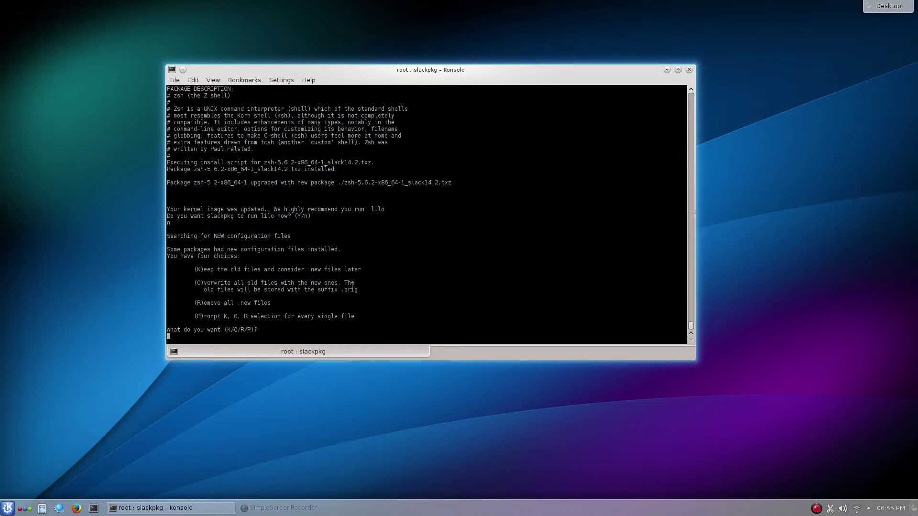
pyautogui.write('o')
pyautogui.press('Return')
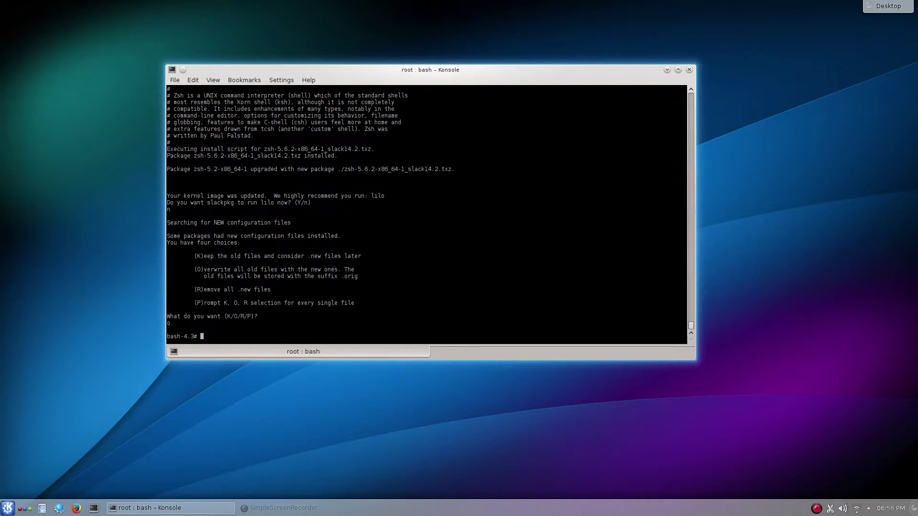
pyautogui.write('reboot')
pyautogui.click(337, 508)
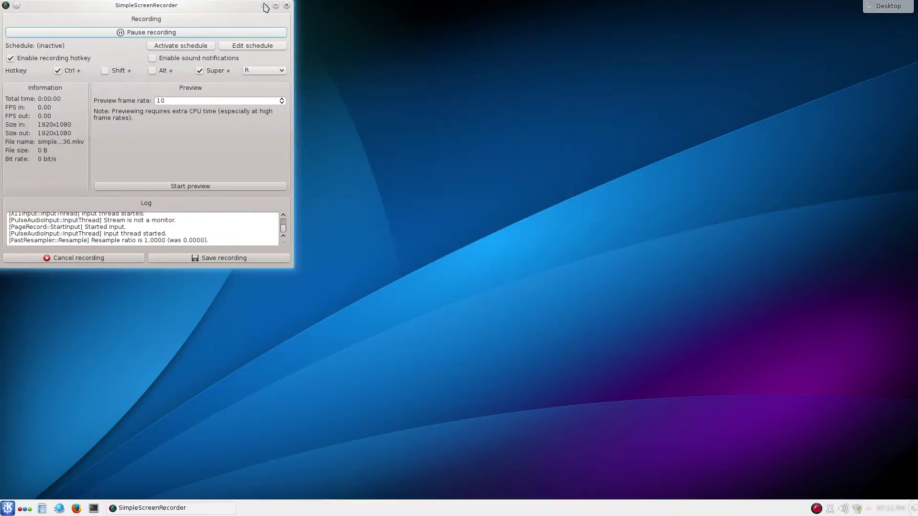
# Step: Run adduser in a new Konsole terminal
pyautogui.click(264, 5)
pyautogui.click(94, 508)
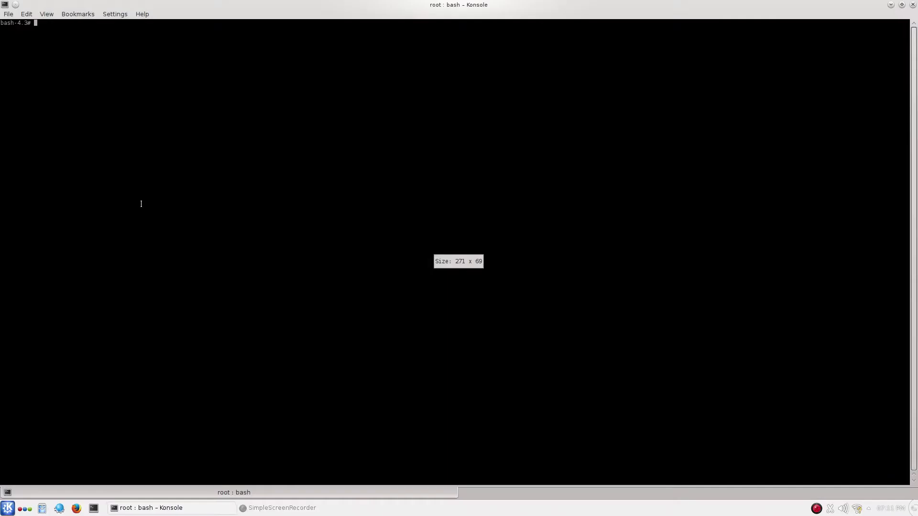
pyautogui.write('add')
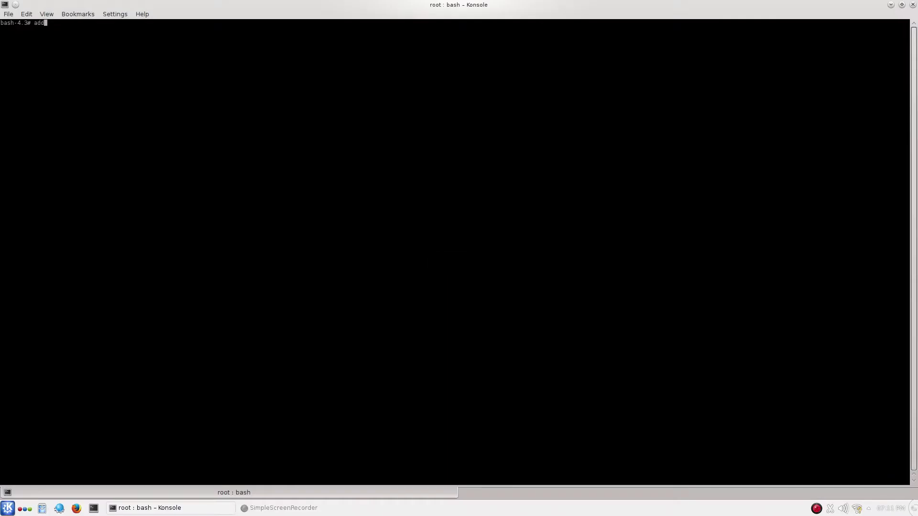
pyautogui.write('us')
pyautogui.press('BackSpace')
pyautogui.press('BackSpace')
pyautogui.write('user')
pyautogui.press('Return')
# Step: Enter the new login name, keep default UID, users group and home, and add the suggested extra groups
pyautogui.write('ca')
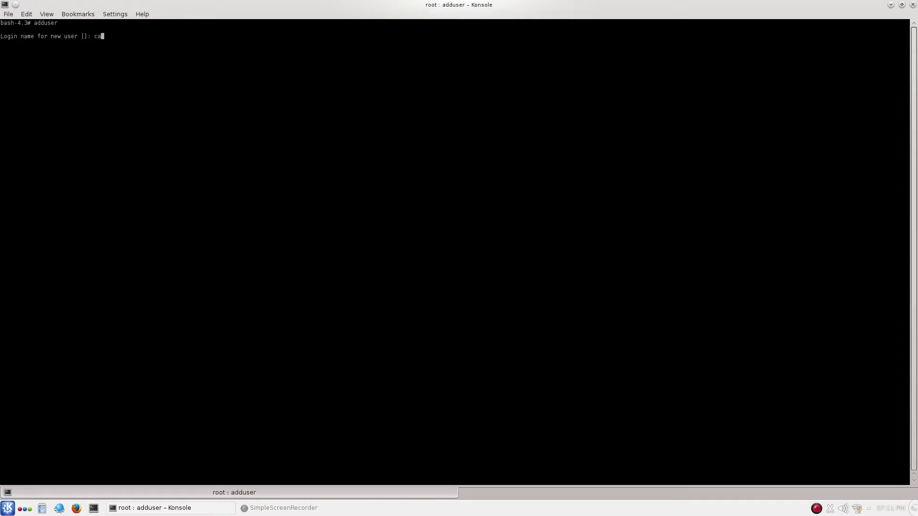
pyautogui.write('rsongfromjpt')
pyautogui.press('Return')
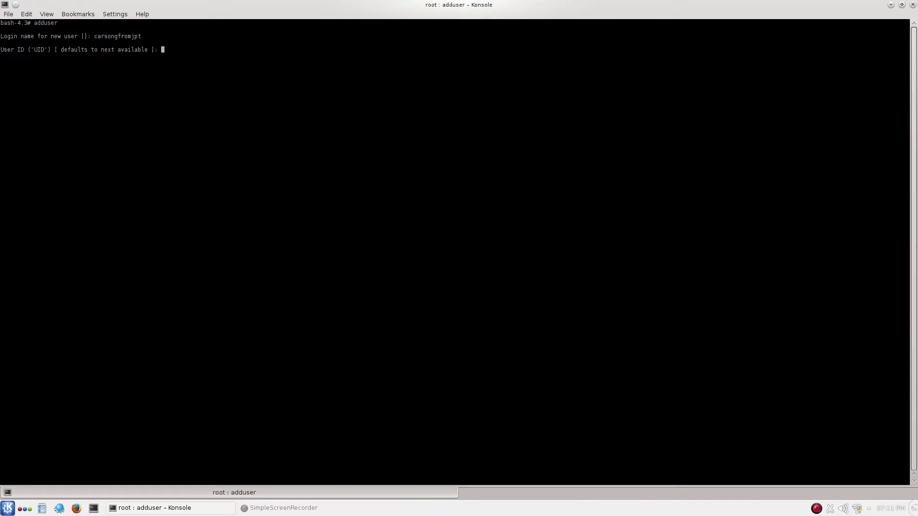
pyautogui.press('Return')
pyautogui.press('Return')
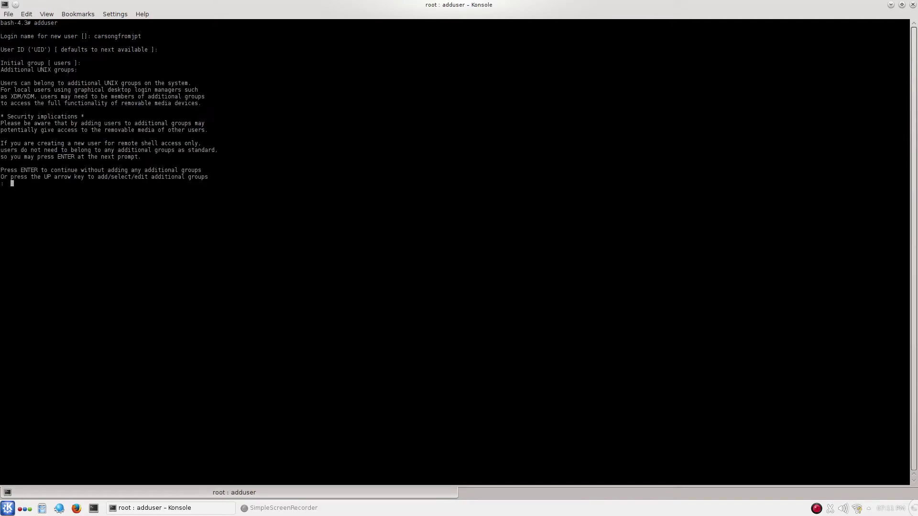
pyautogui.press('Up')
pyautogui.press('Return')
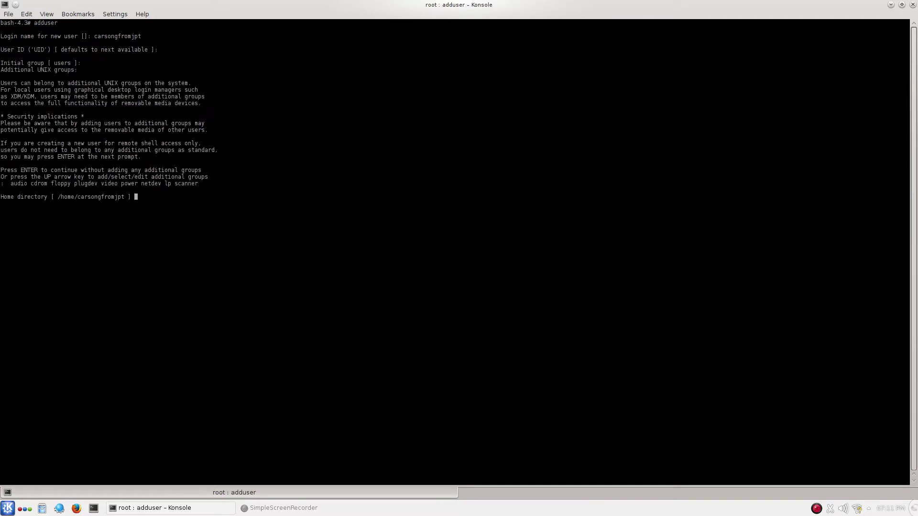
pyautogui.press('Return')
pyautogui.press('Return')
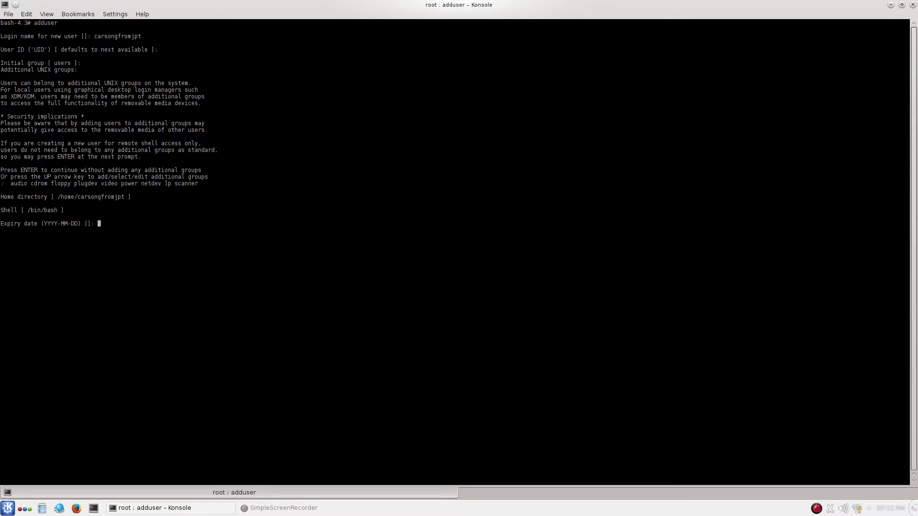
pyautogui.press('Return')
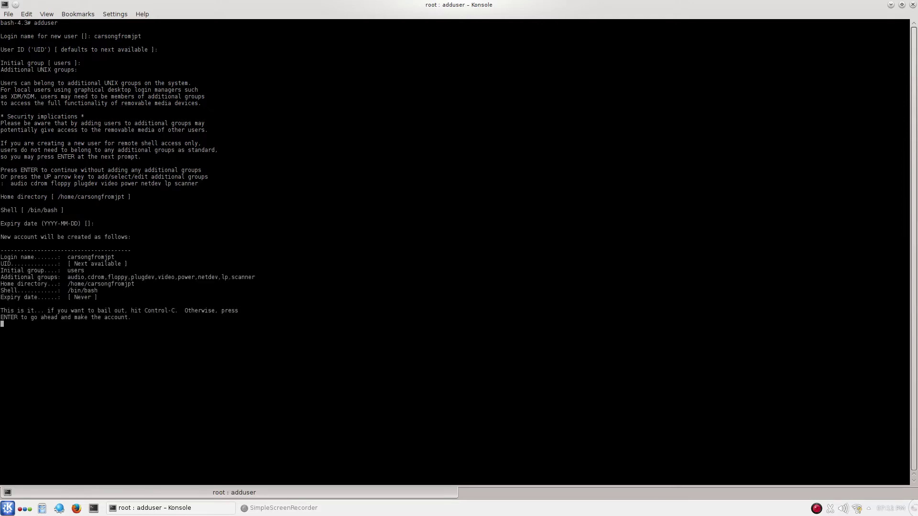
pyautogui.press('Return')
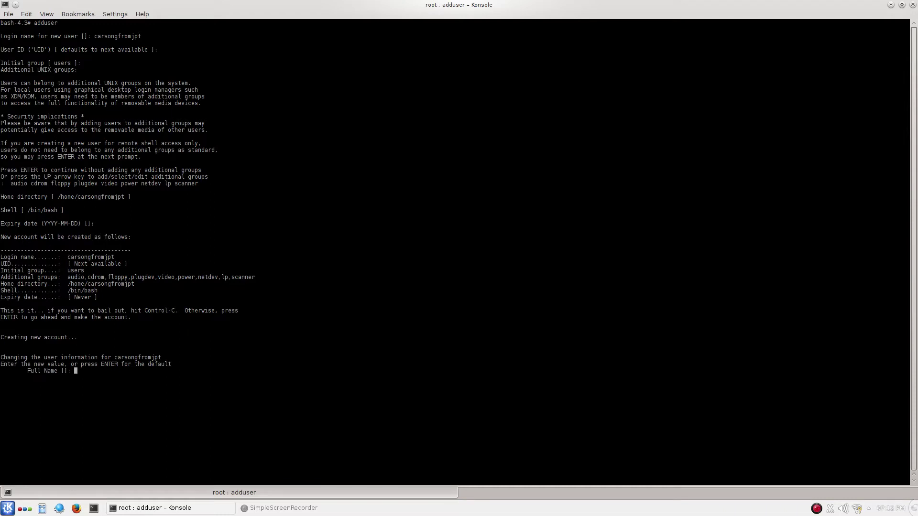
# Step: Enter the user's full name, leave room and phone empty, and set the account password
pyautogui.write('X')
pyautogui.press('BackSpace')
pyautogui.write('Carson G')
pyautogui.press('Return')
pyautogui.press('Return')
pyautogui.press('Return')
pyautogui.press('Return')
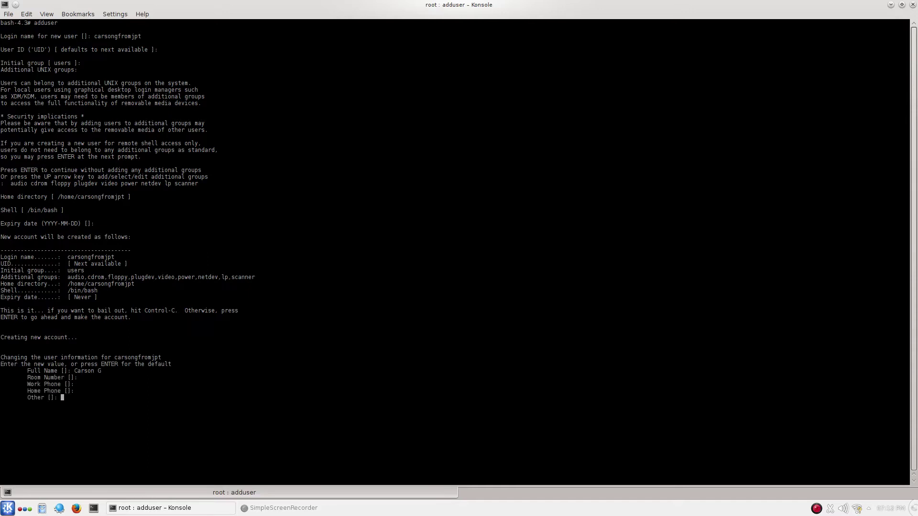
pyautogui.press('Return')
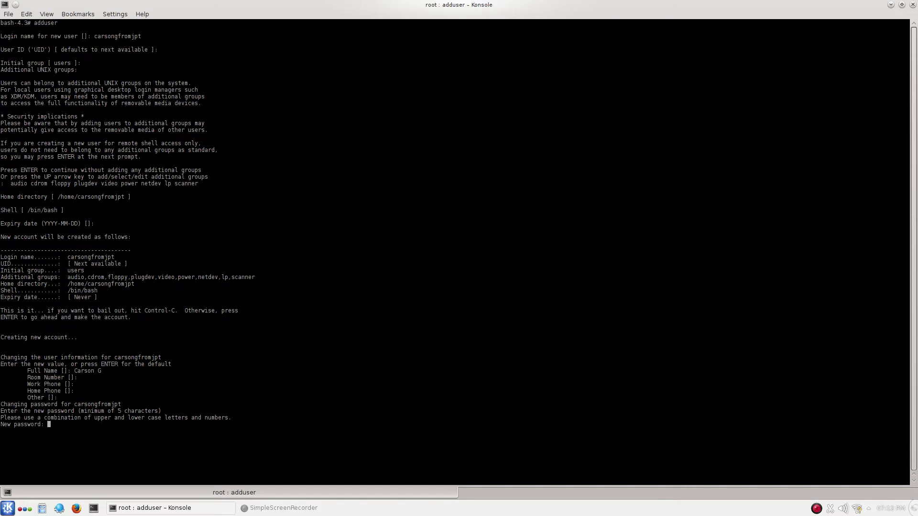
pyautogui.press('Return')
pyautogui.press('Return')
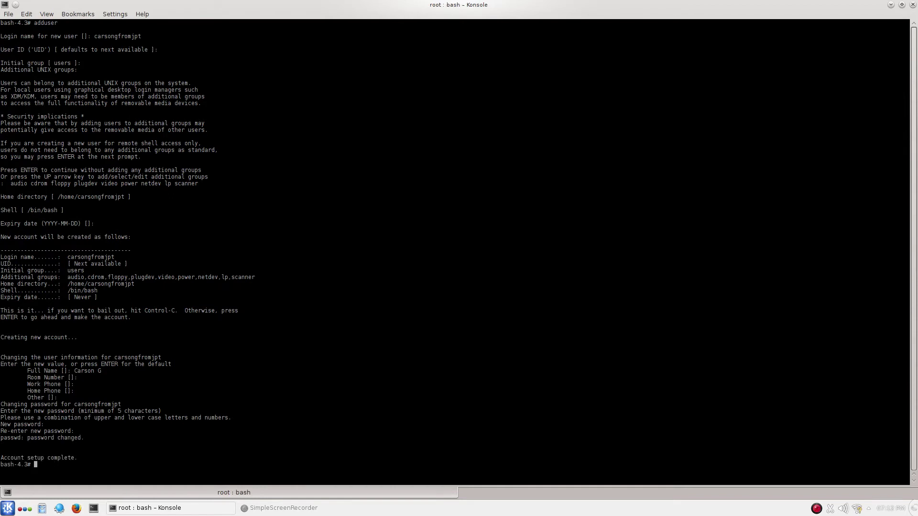
pyautogui.click(7, 508)
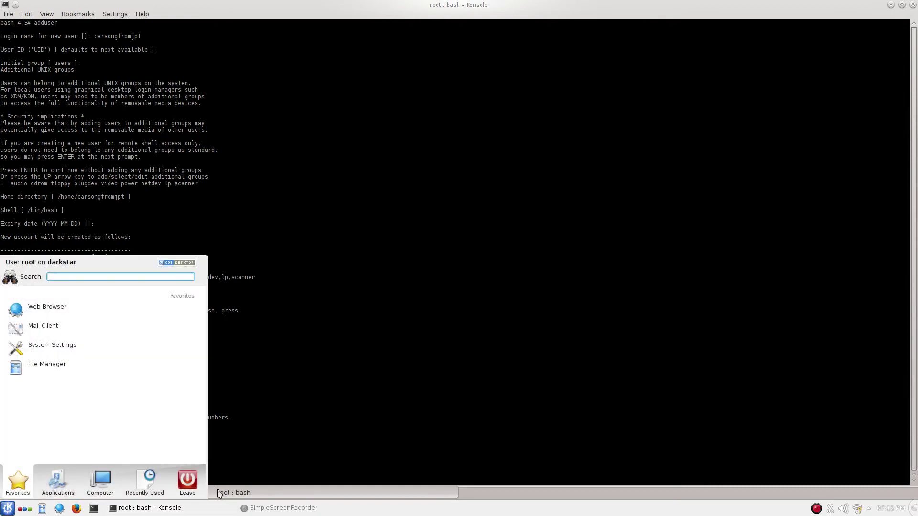
# Step: Dismiss the launcher menu and close the Konsole window, leaving the empty desktop
pyautogui.moveTo(188, 478)
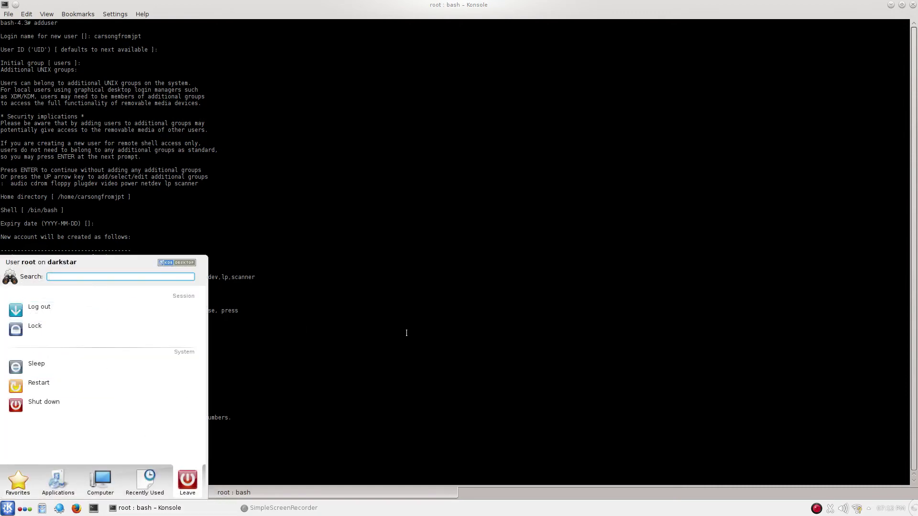
pyautogui.click(456, 267)
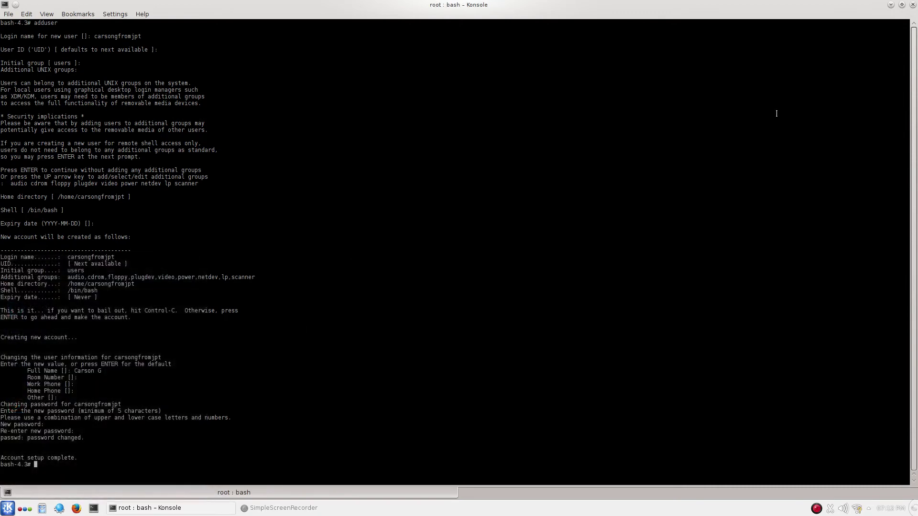
pyautogui.click(913, 4)
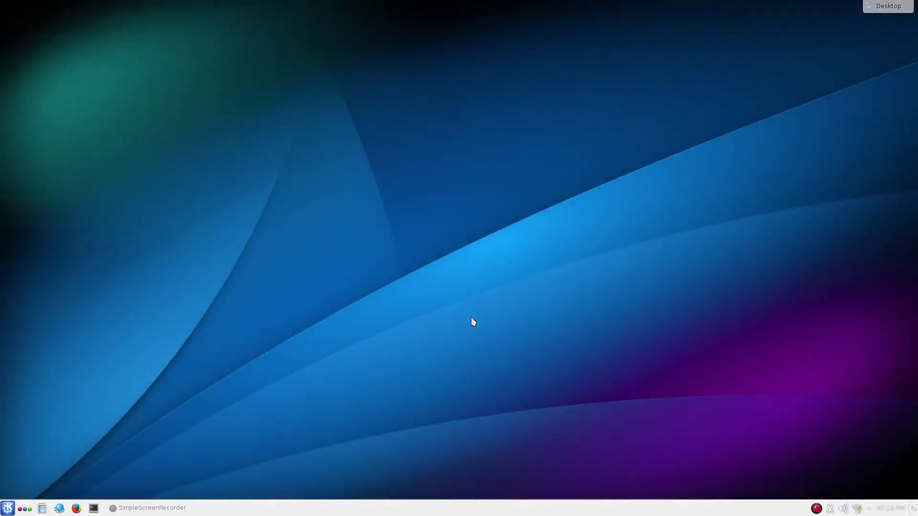